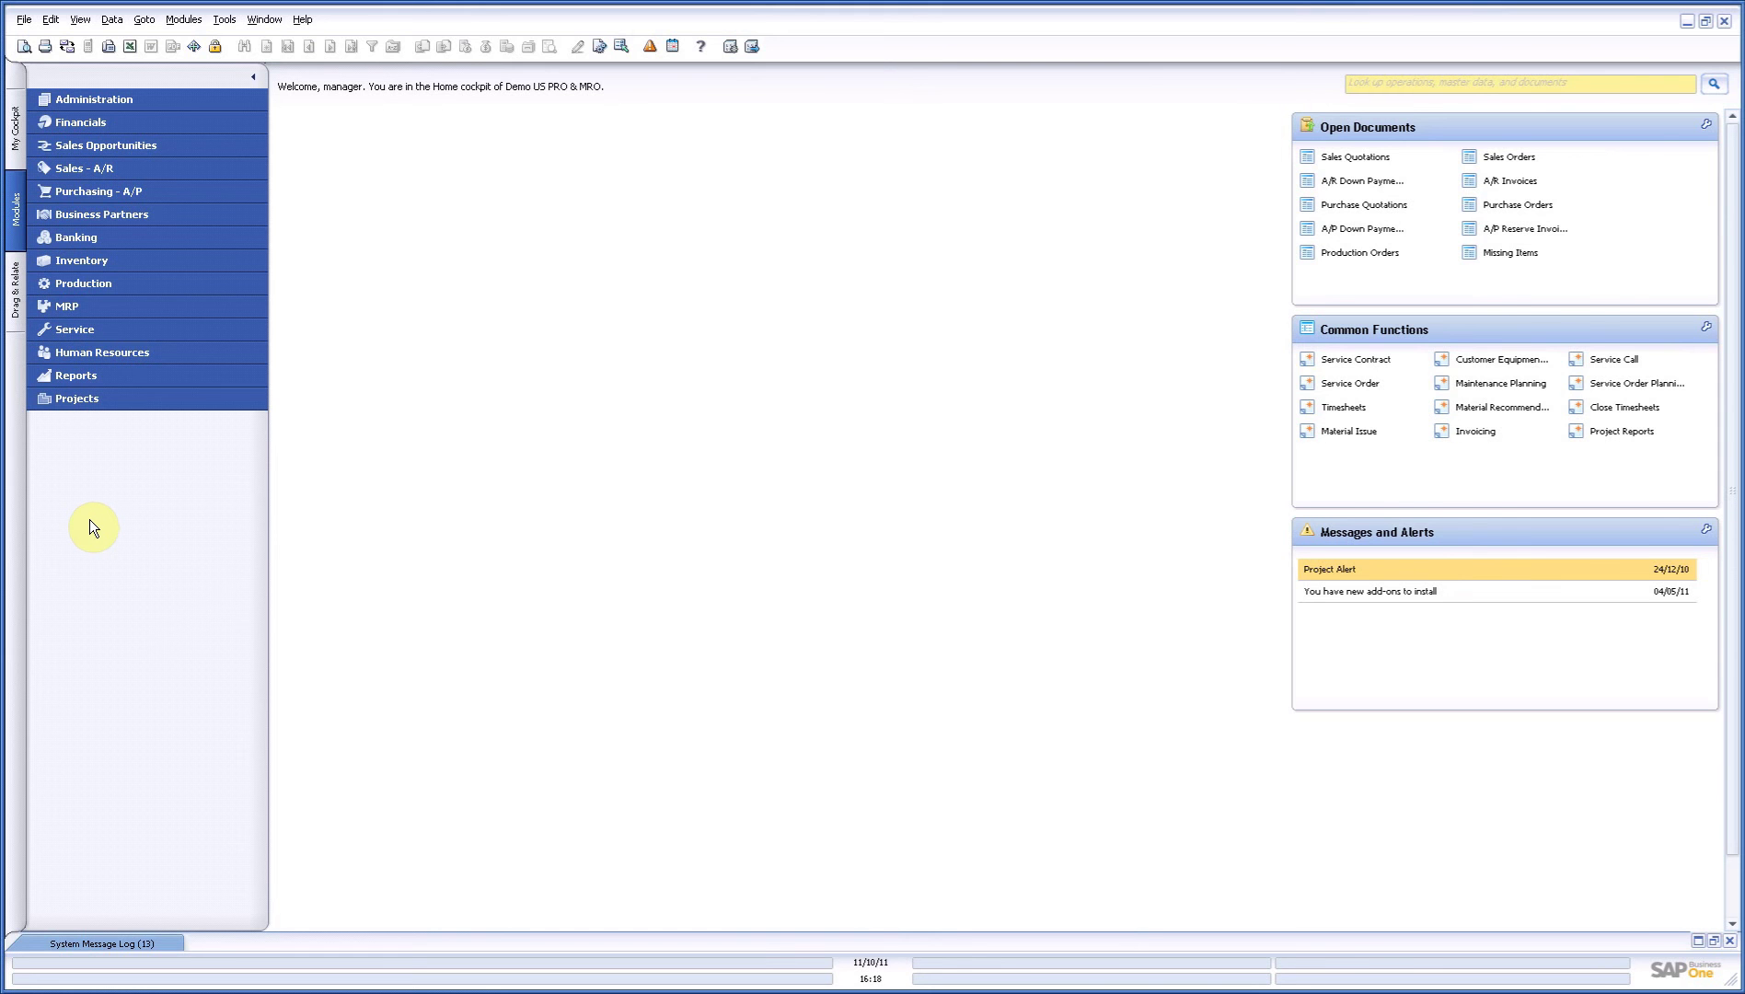
# Step: Expand the Projects module in the Modules pane to list Master Planning and Department Planning
pyautogui.click(130, 402)
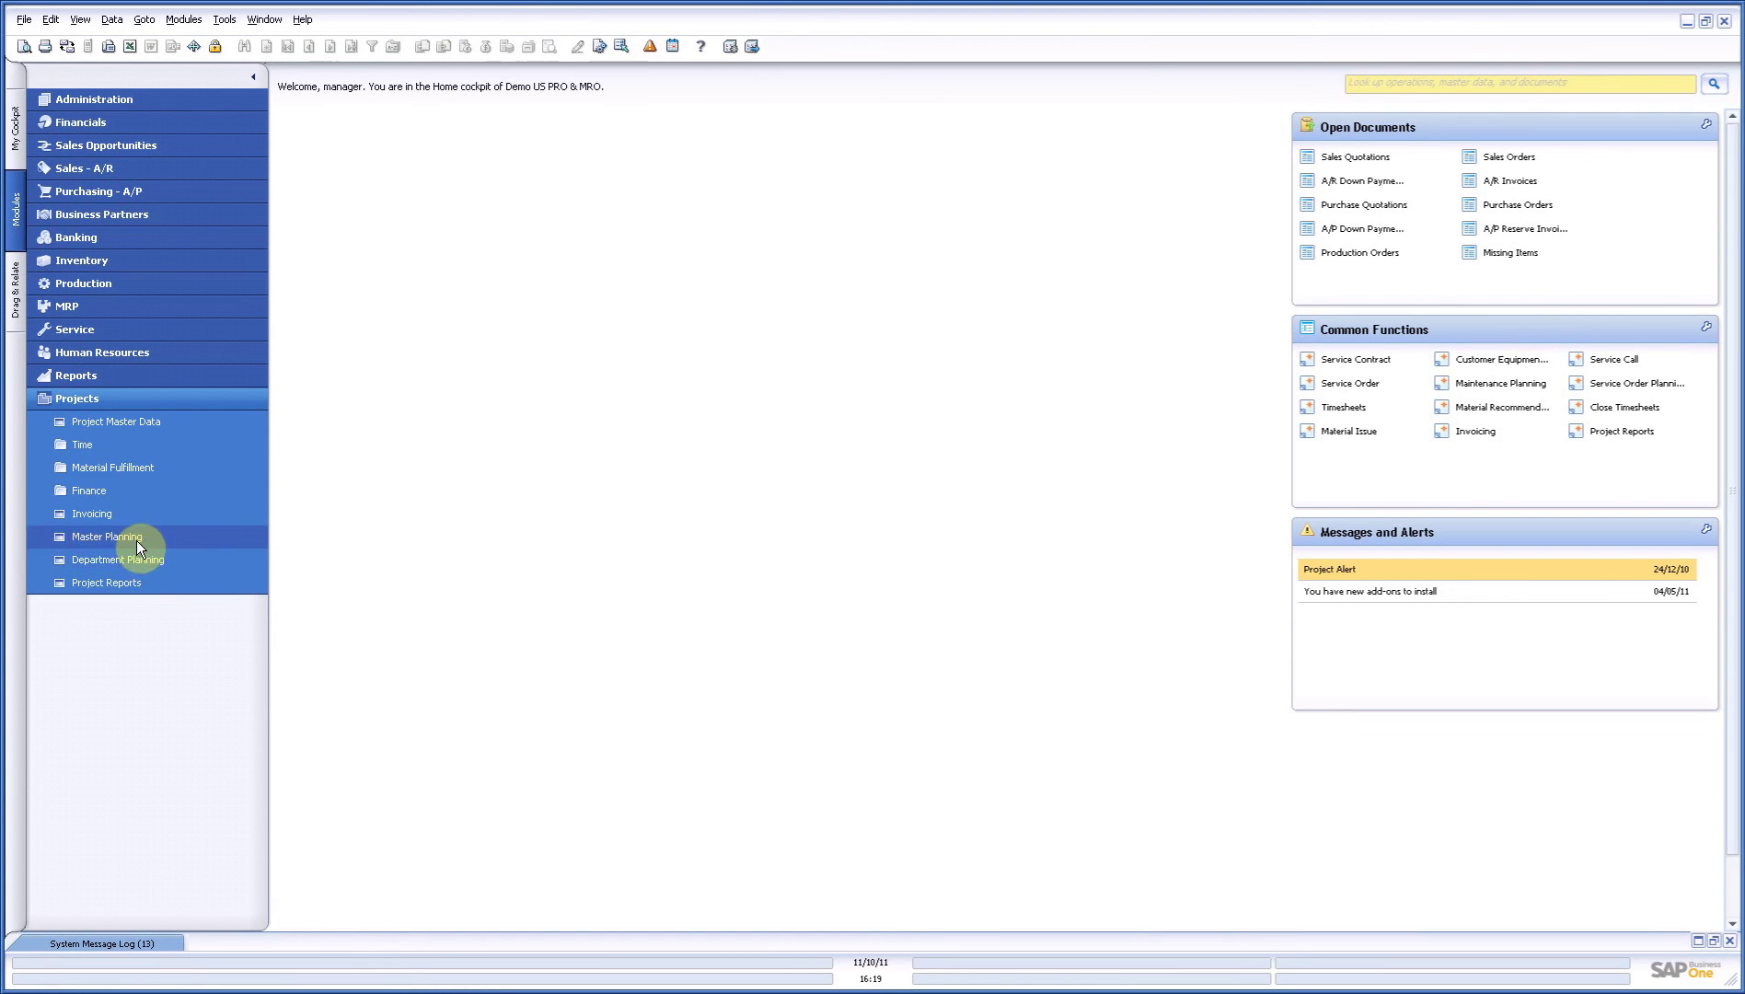
# Step: Open Master Planning maximized and expand all of Project London's sub-tasks with Open all
pyautogui.click(138, 543)
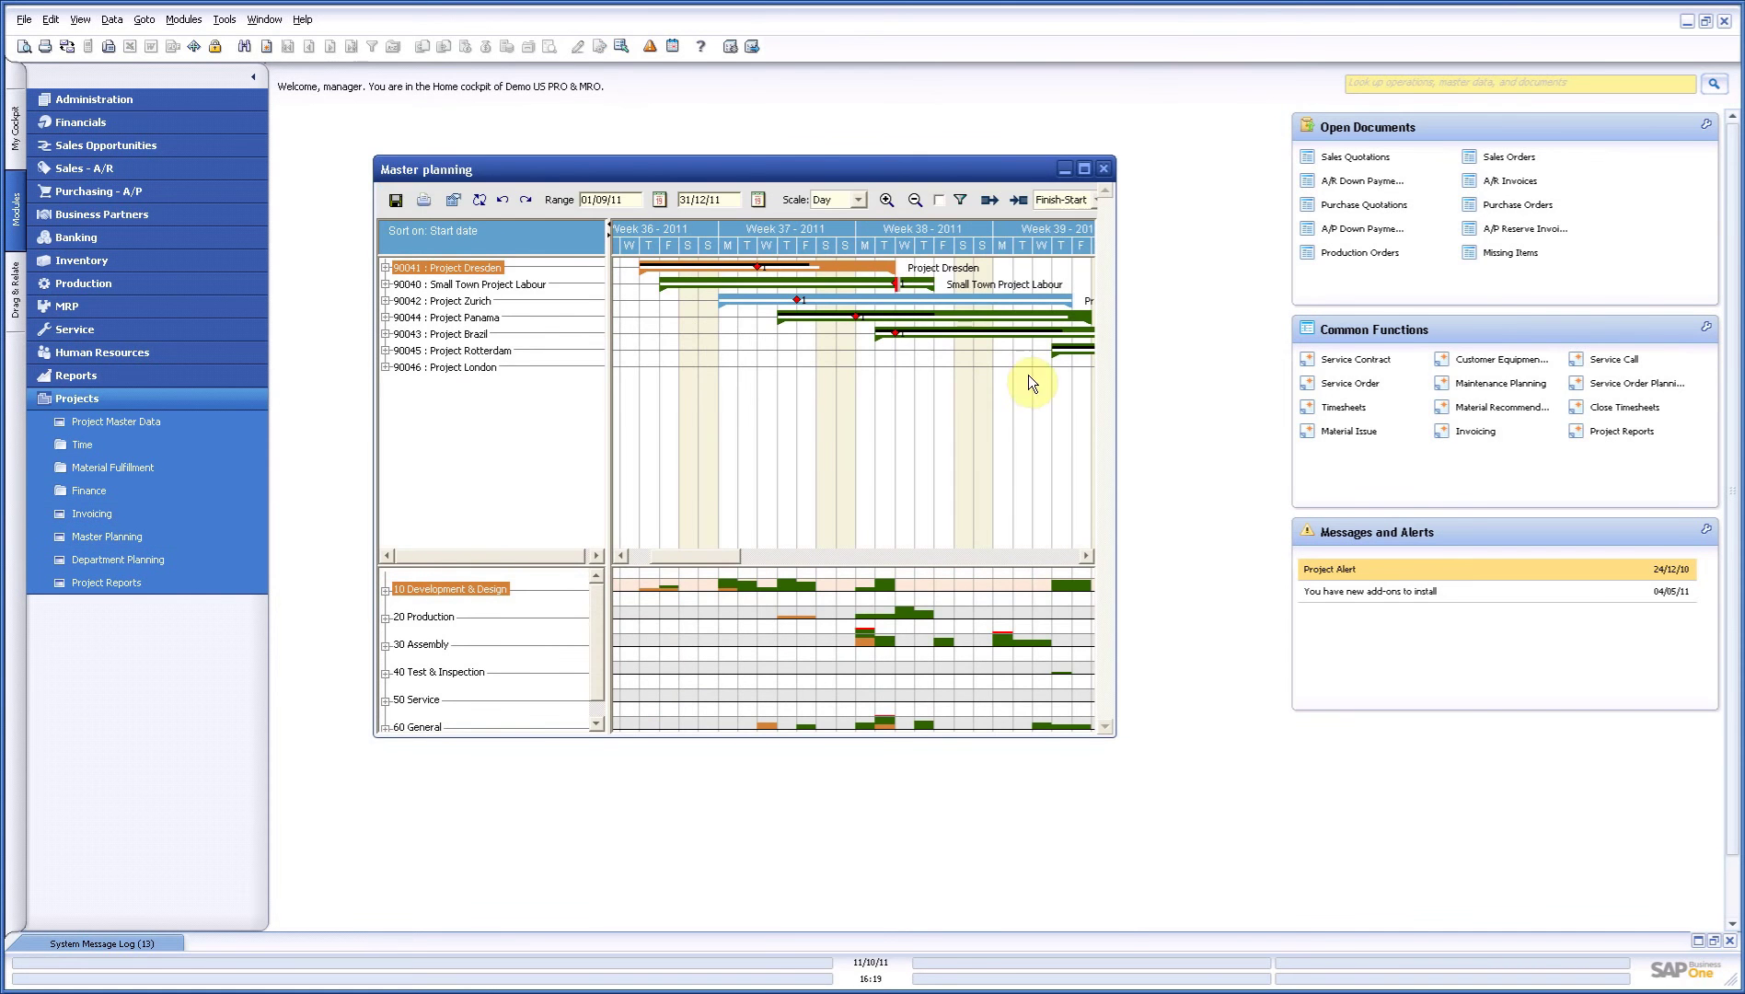
pyautogui.click(1081, 169)
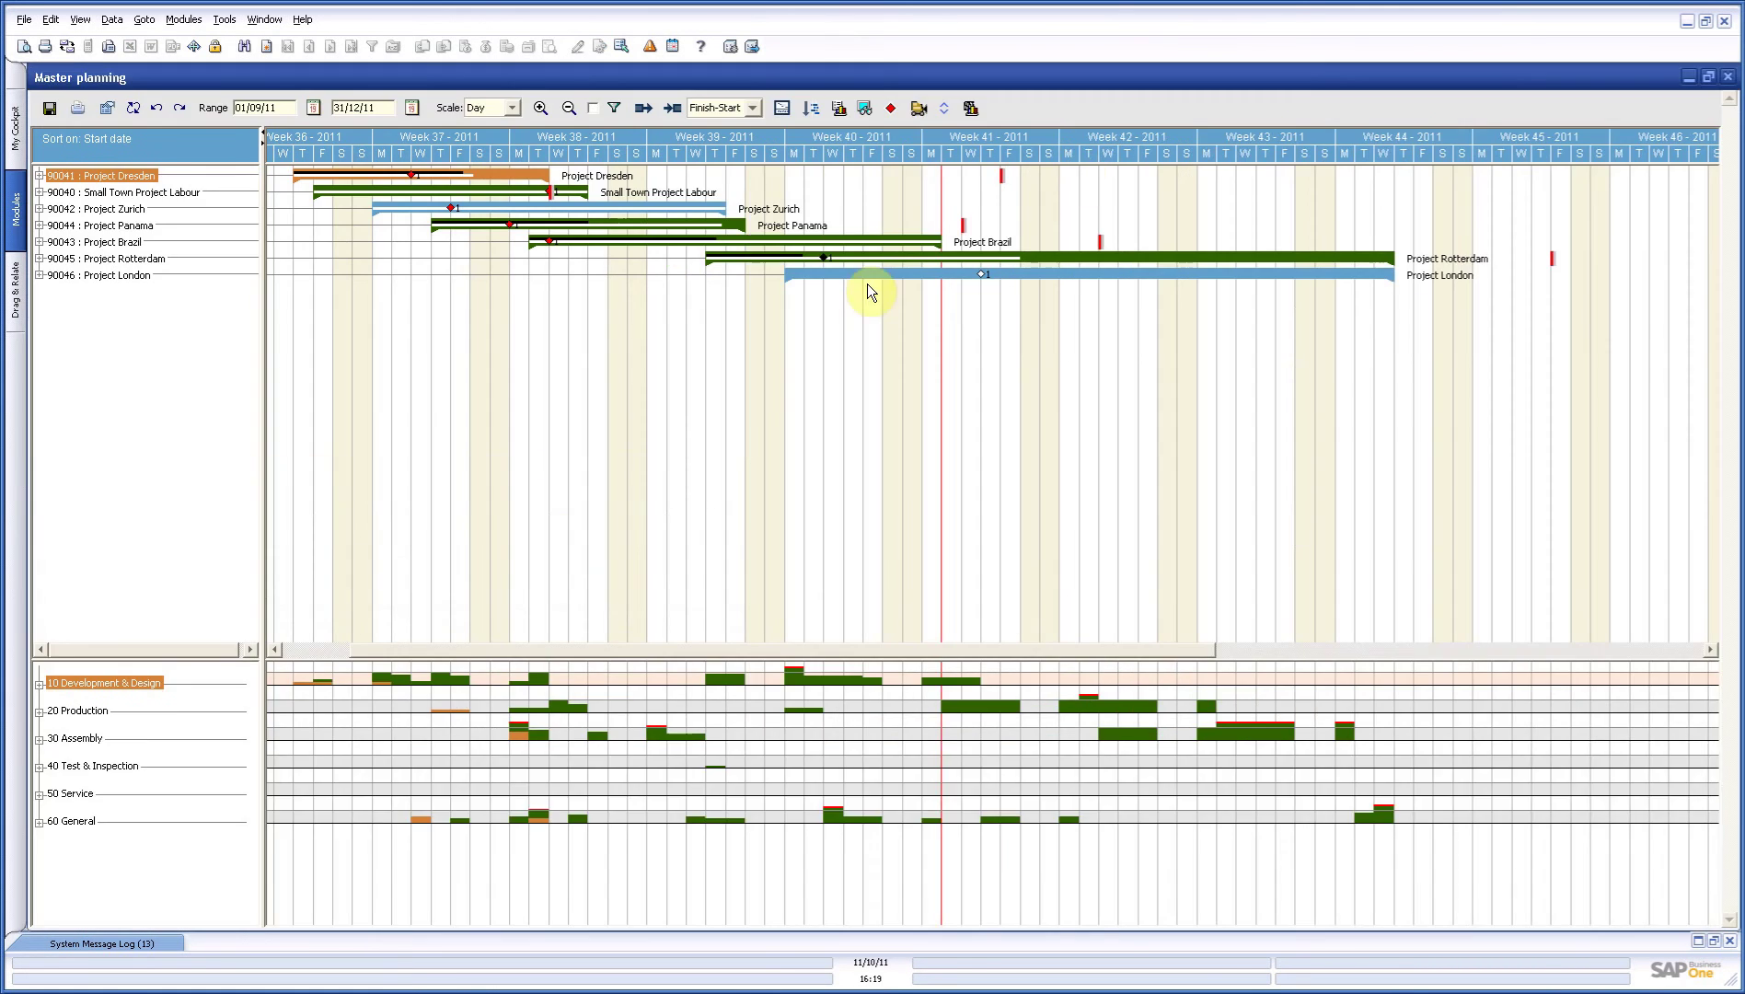
pyautogui.click(128, 285)
pyautogui.rightClick(128, 284)
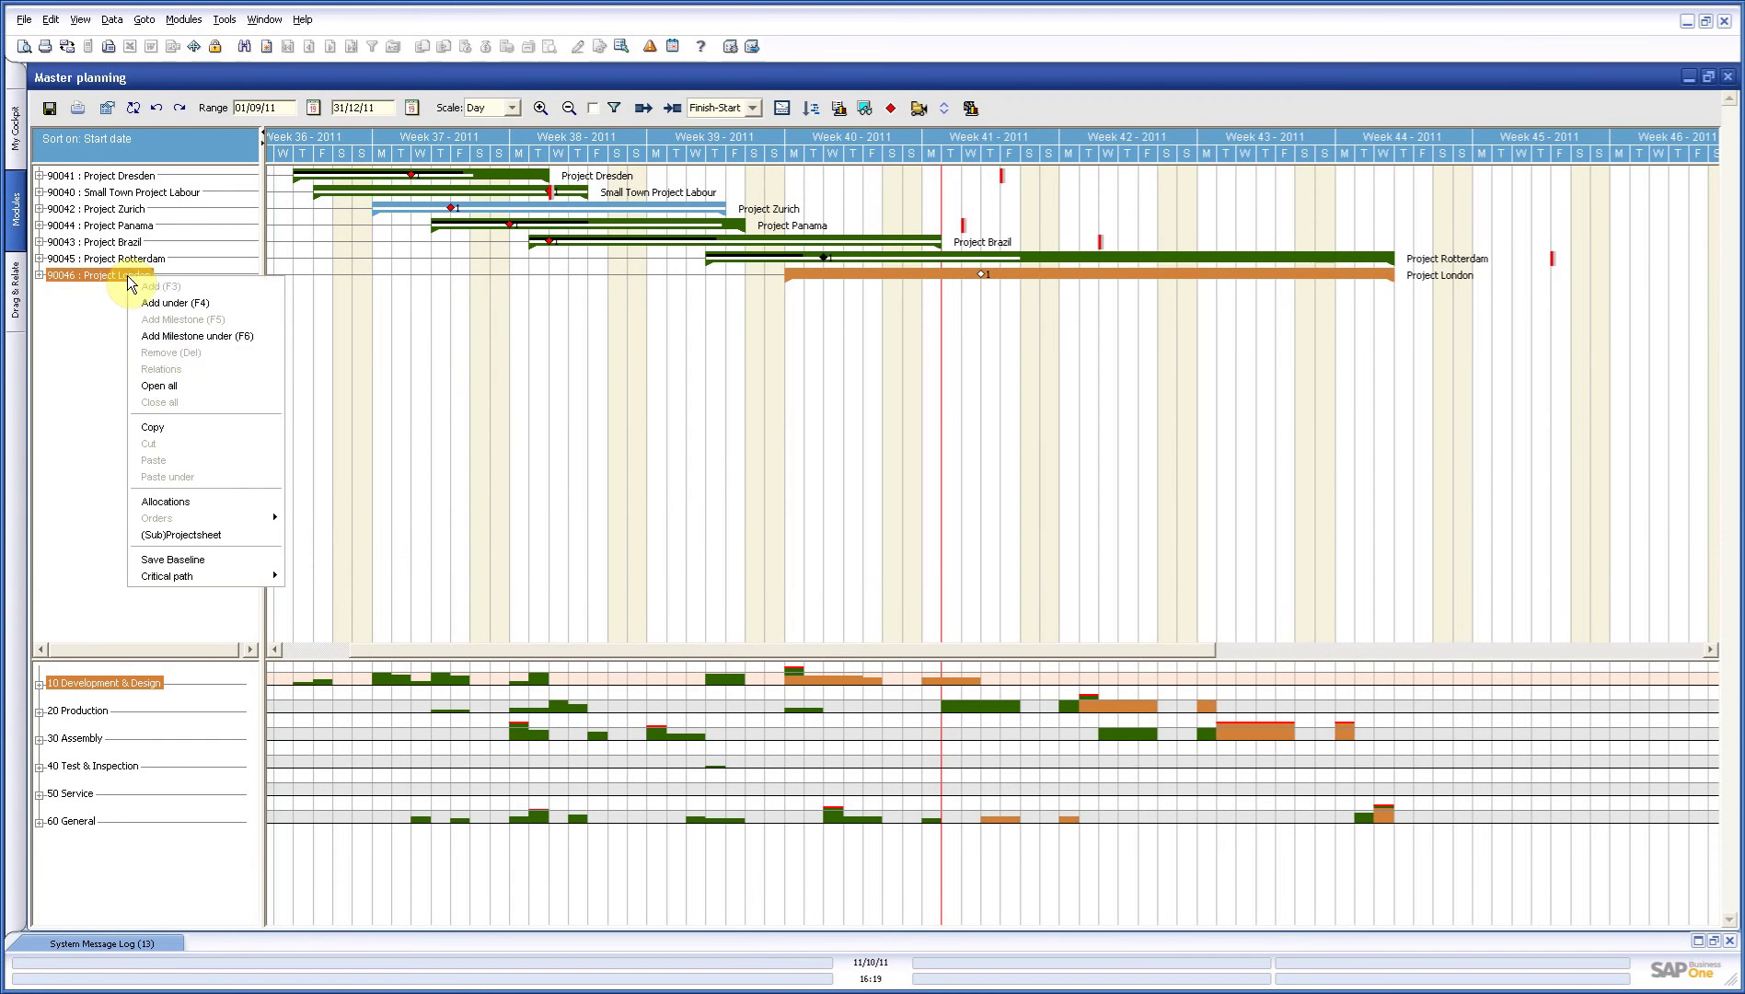
pyautogui.click(153, 387)
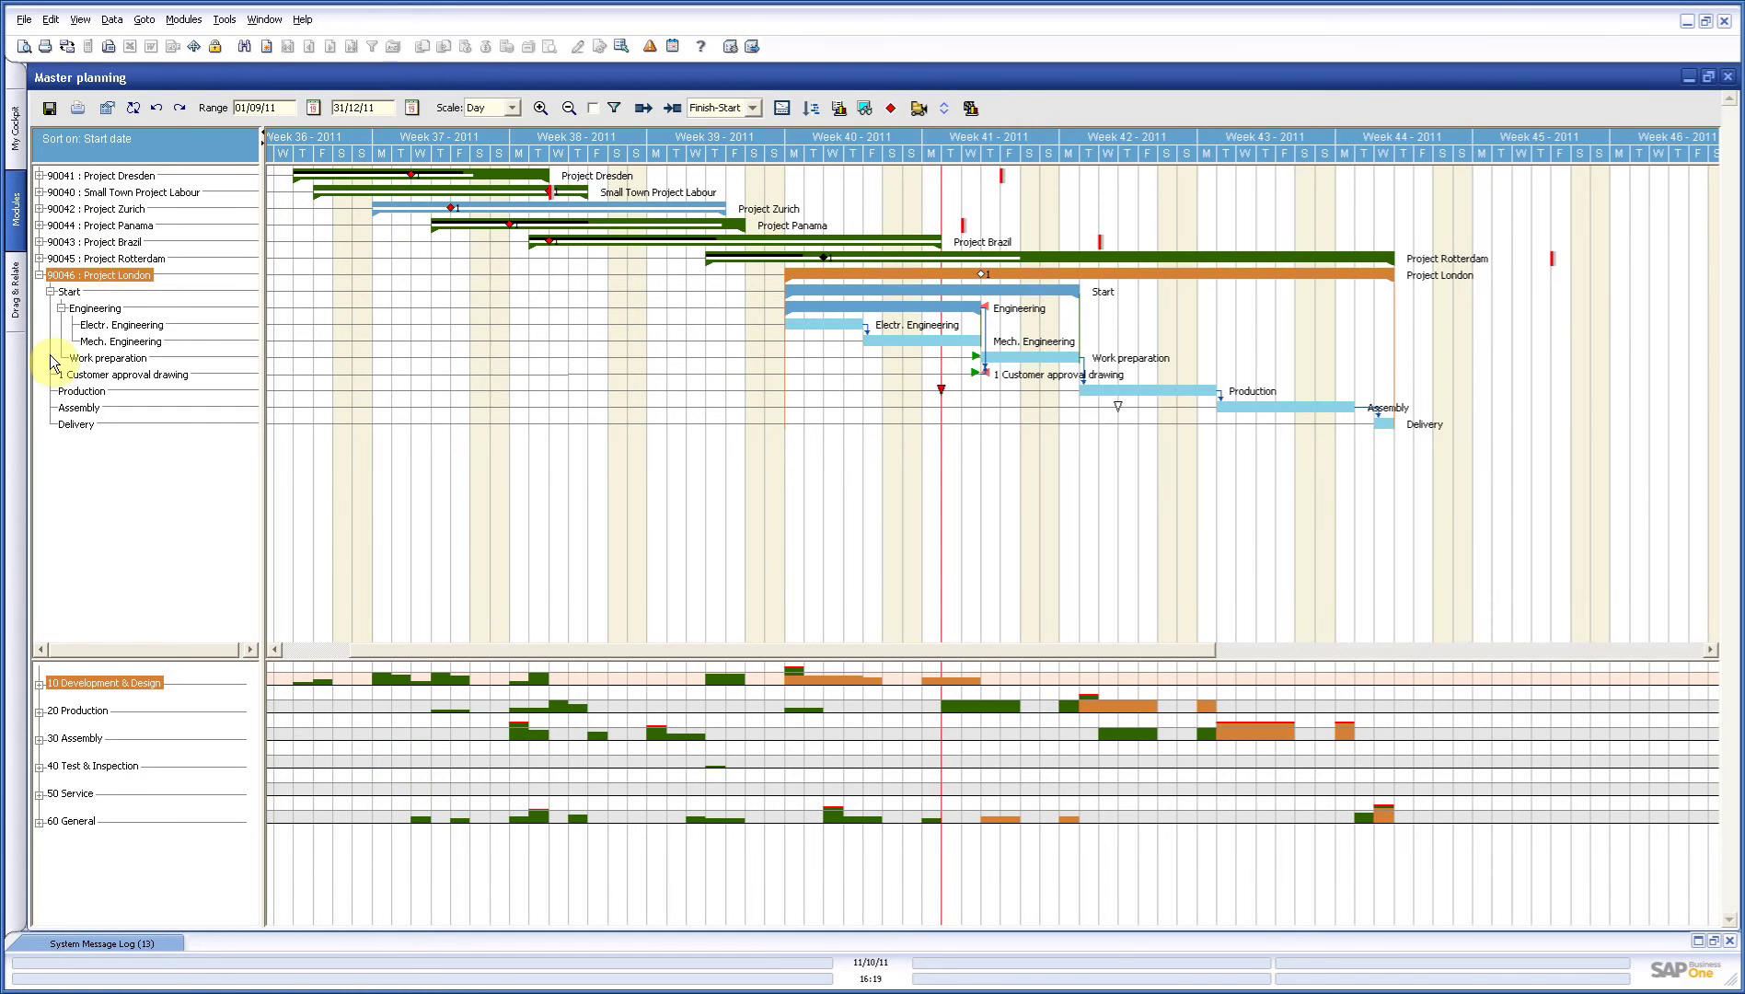
pyautogui.moveTo(101, 199)
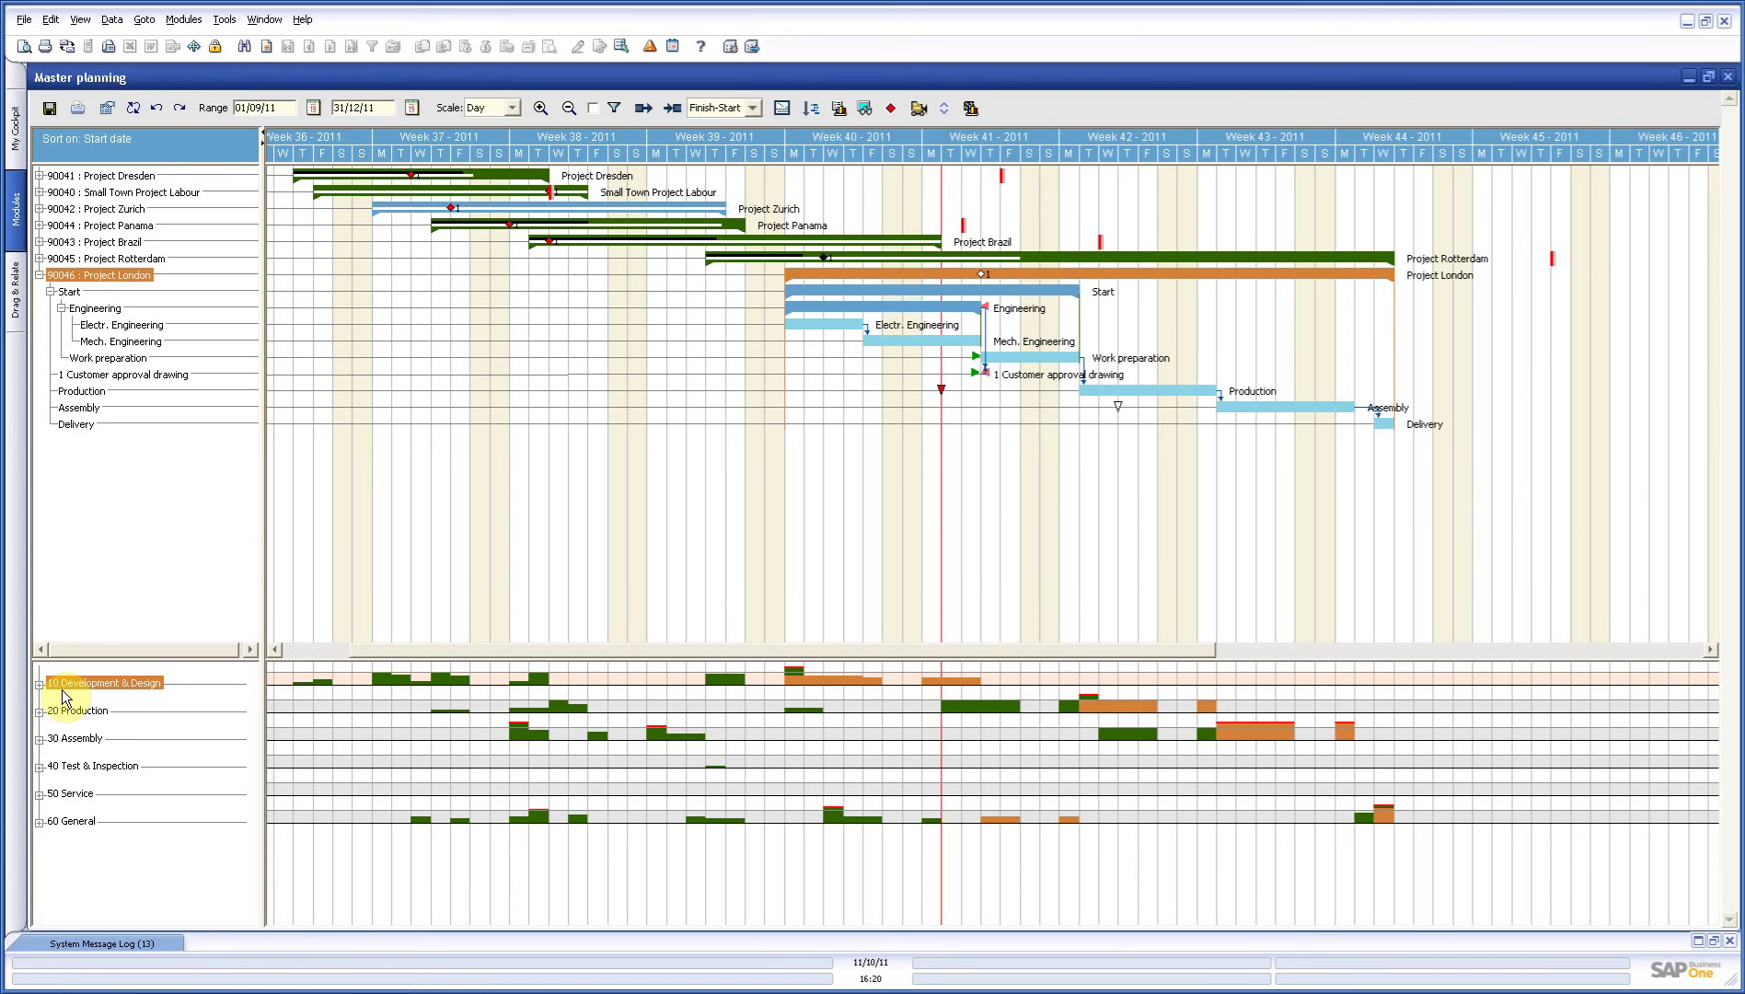
pyautogui.moveTo(62, 691)
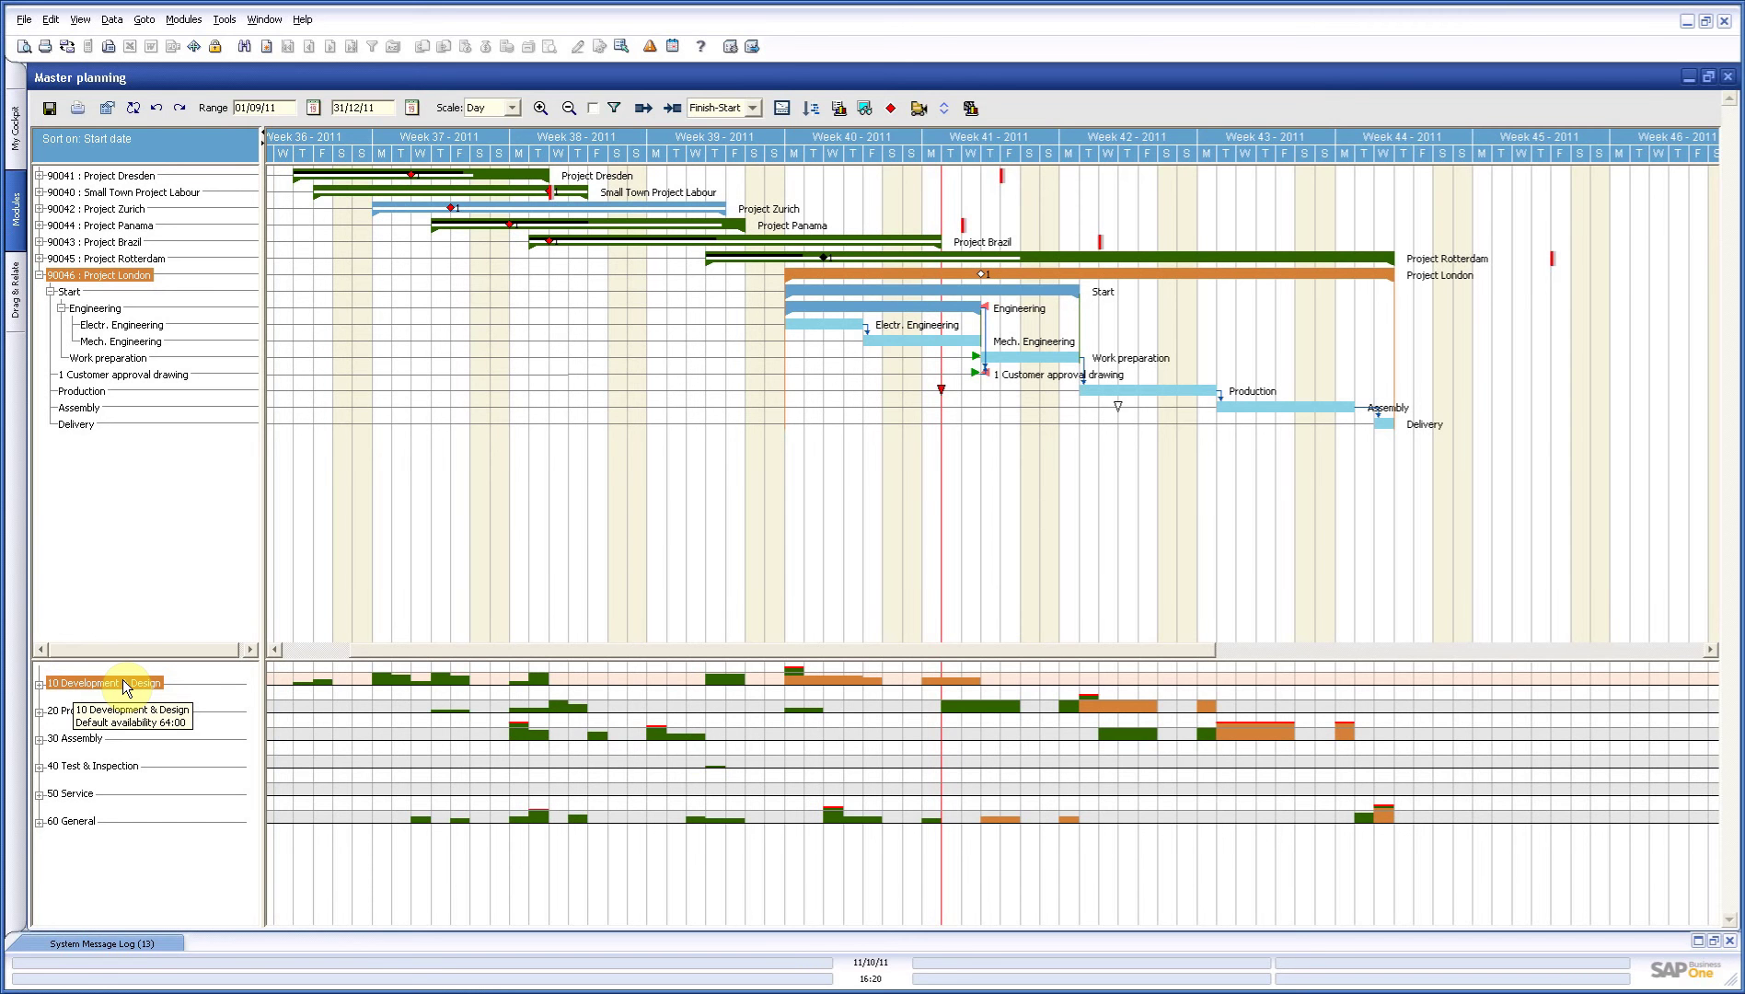
pyautogui.click(37, 687)
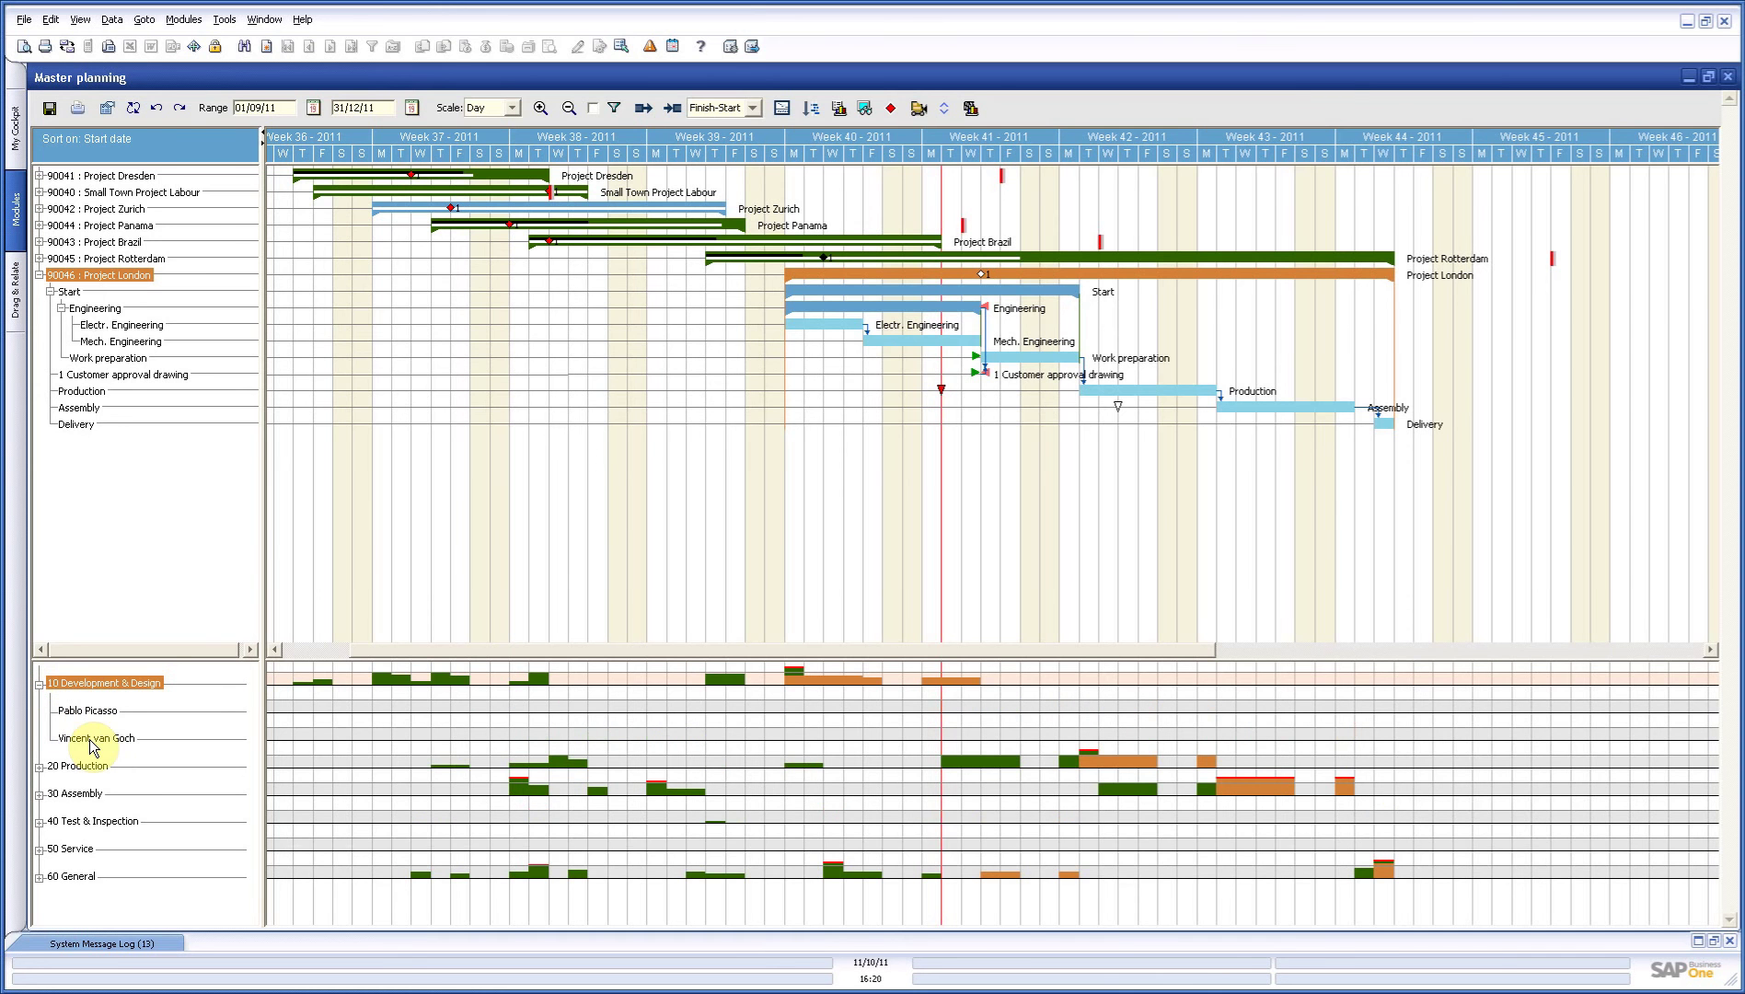
pyautogui.moveTo(103, 714)
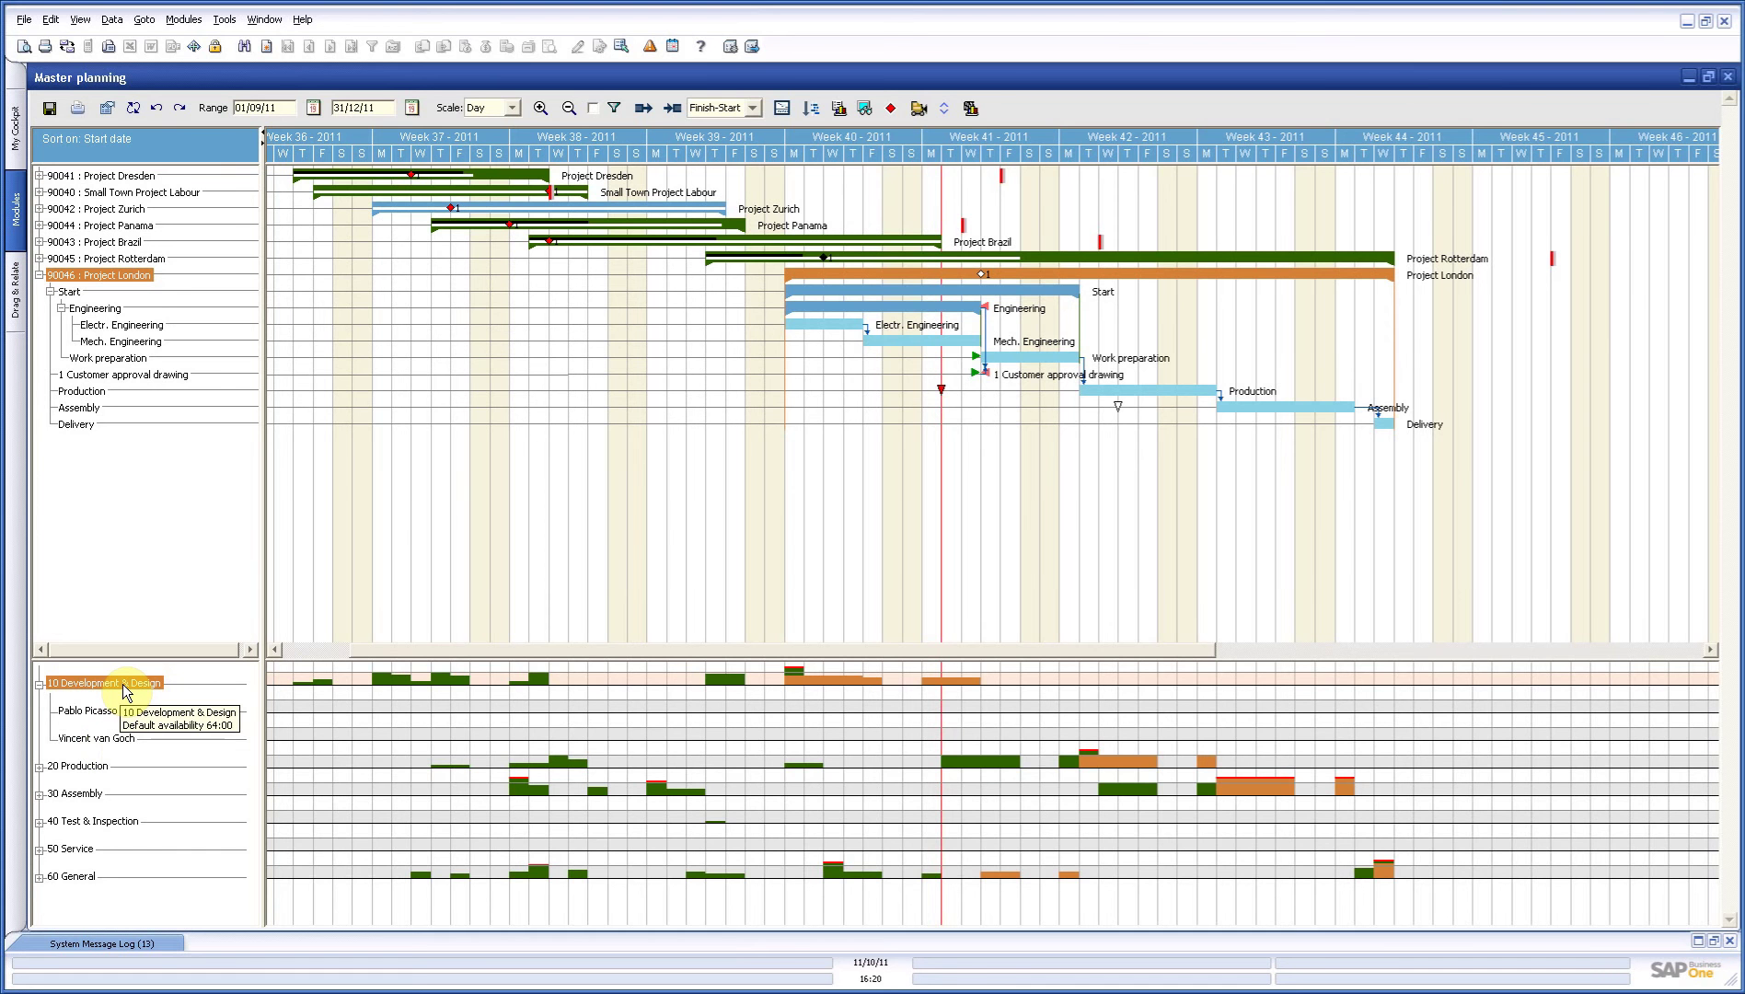
pyautogui.click(39, 684)
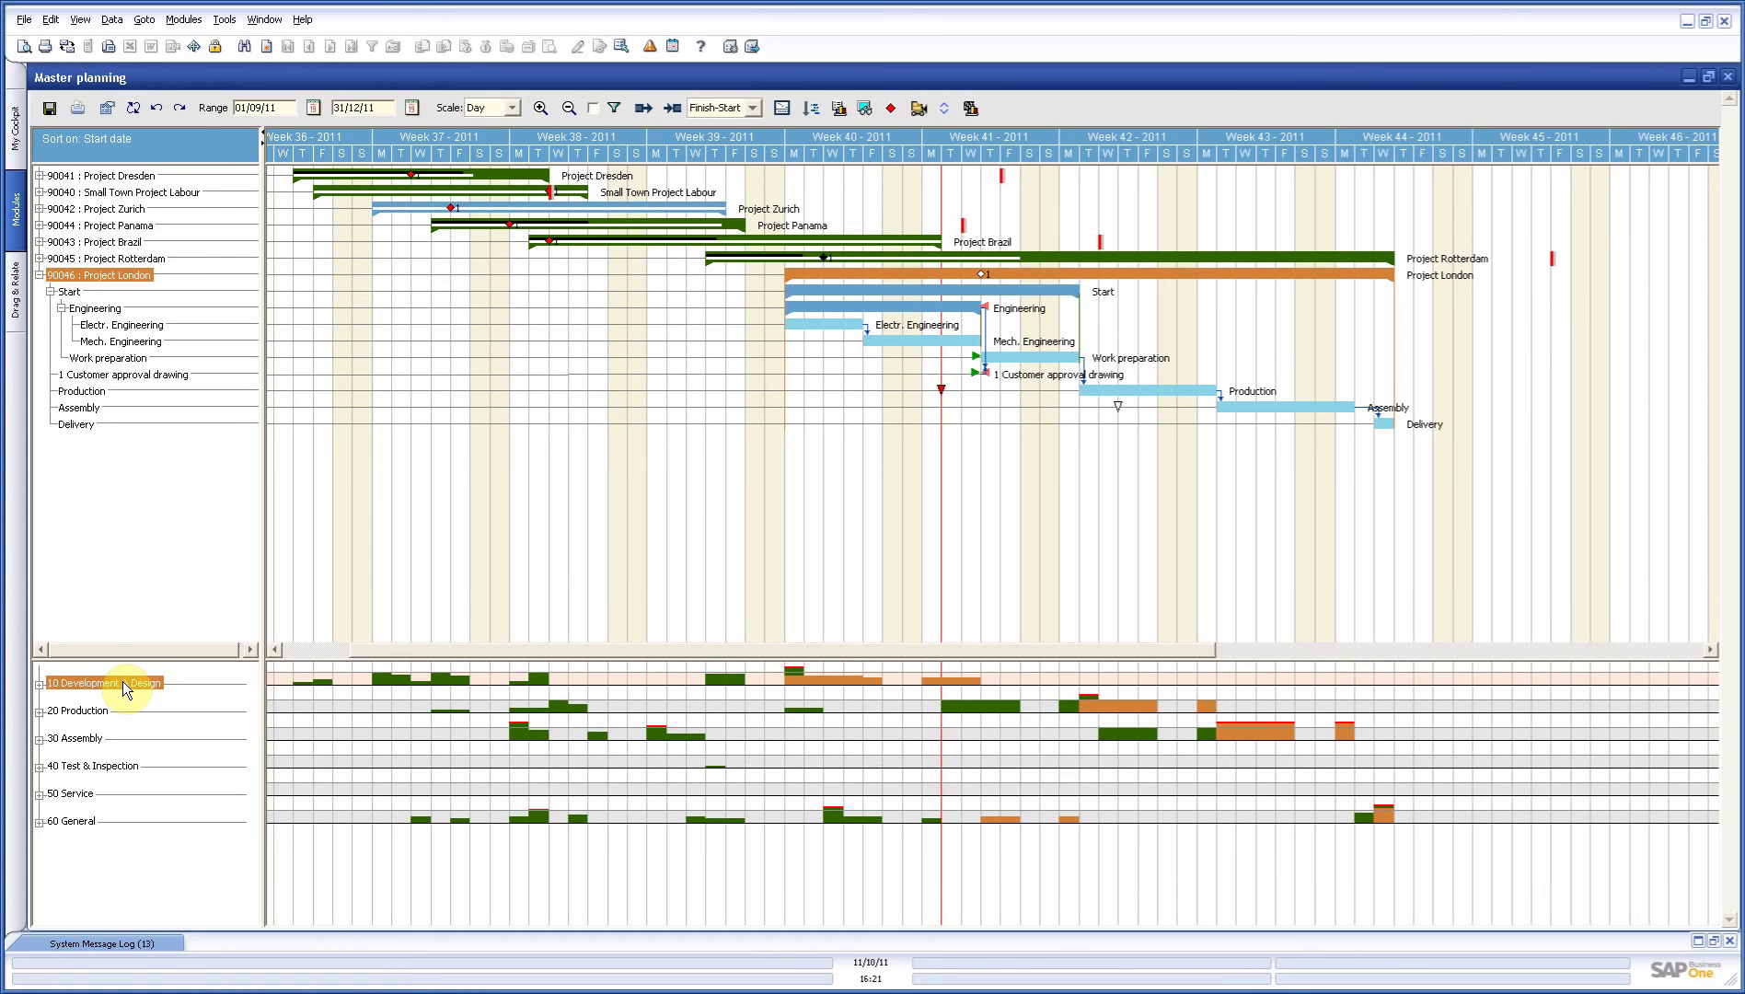
# Step: Move Electr. Engineering to start Monday of week 42, linked Finish-Start to Mech. Engineering
pyautogui.moveTo(117, 682)
pyautogui.click(824, 325)
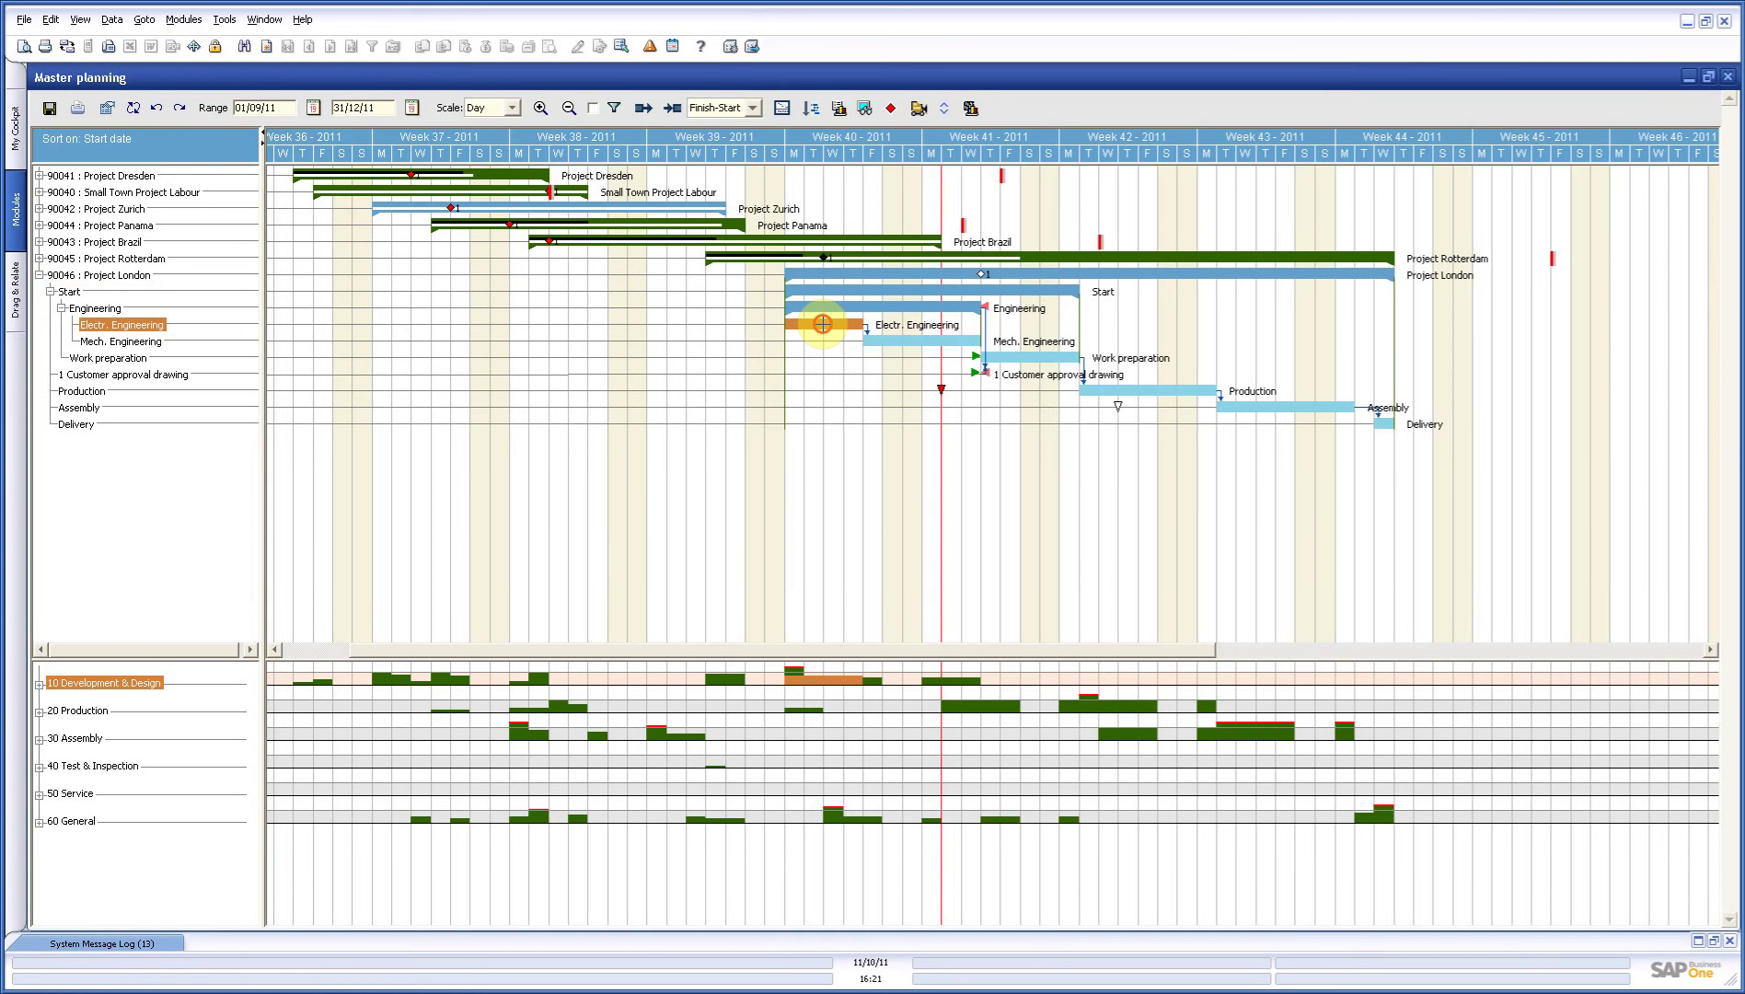
pyautogui.moveTo(824, 325); pyautogui.dragTo(841, 324)
pyautogui.moveTo(811, 325); pyautogui.dragTo(924, 332)
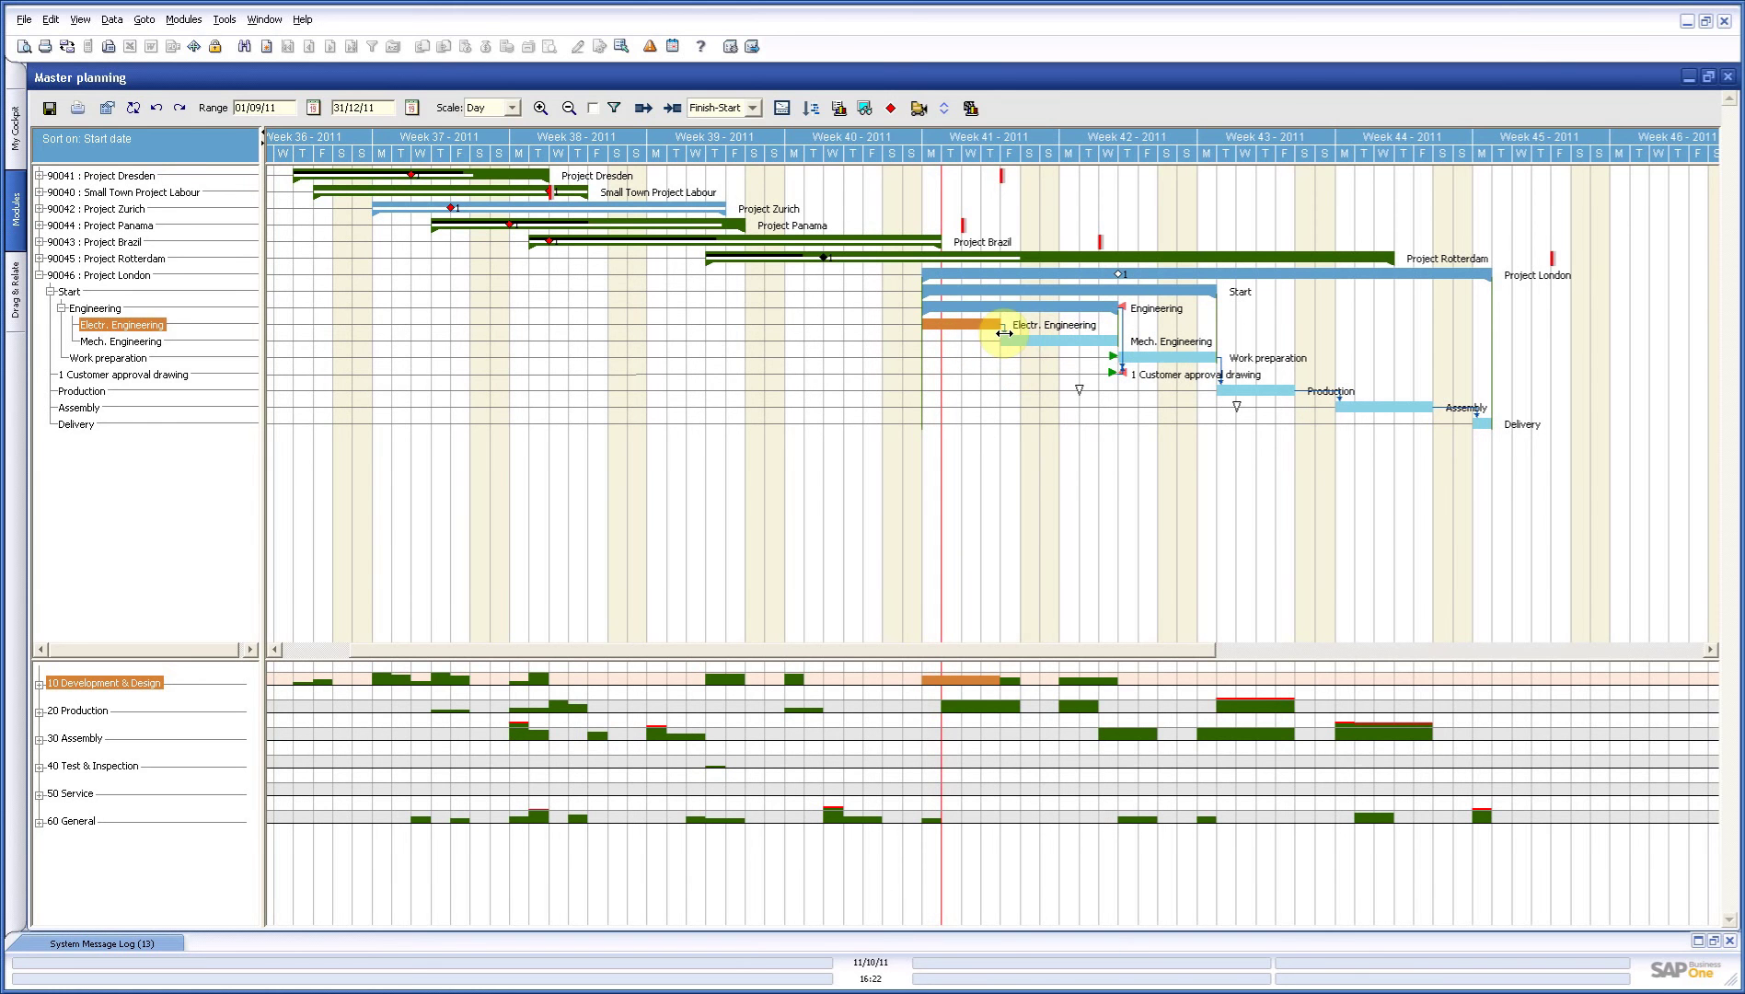
pyautogui.moveTo(1003, 331); pyautogui.dragTo(1008, 342)
pyautogui.moveTo(1005, 337)
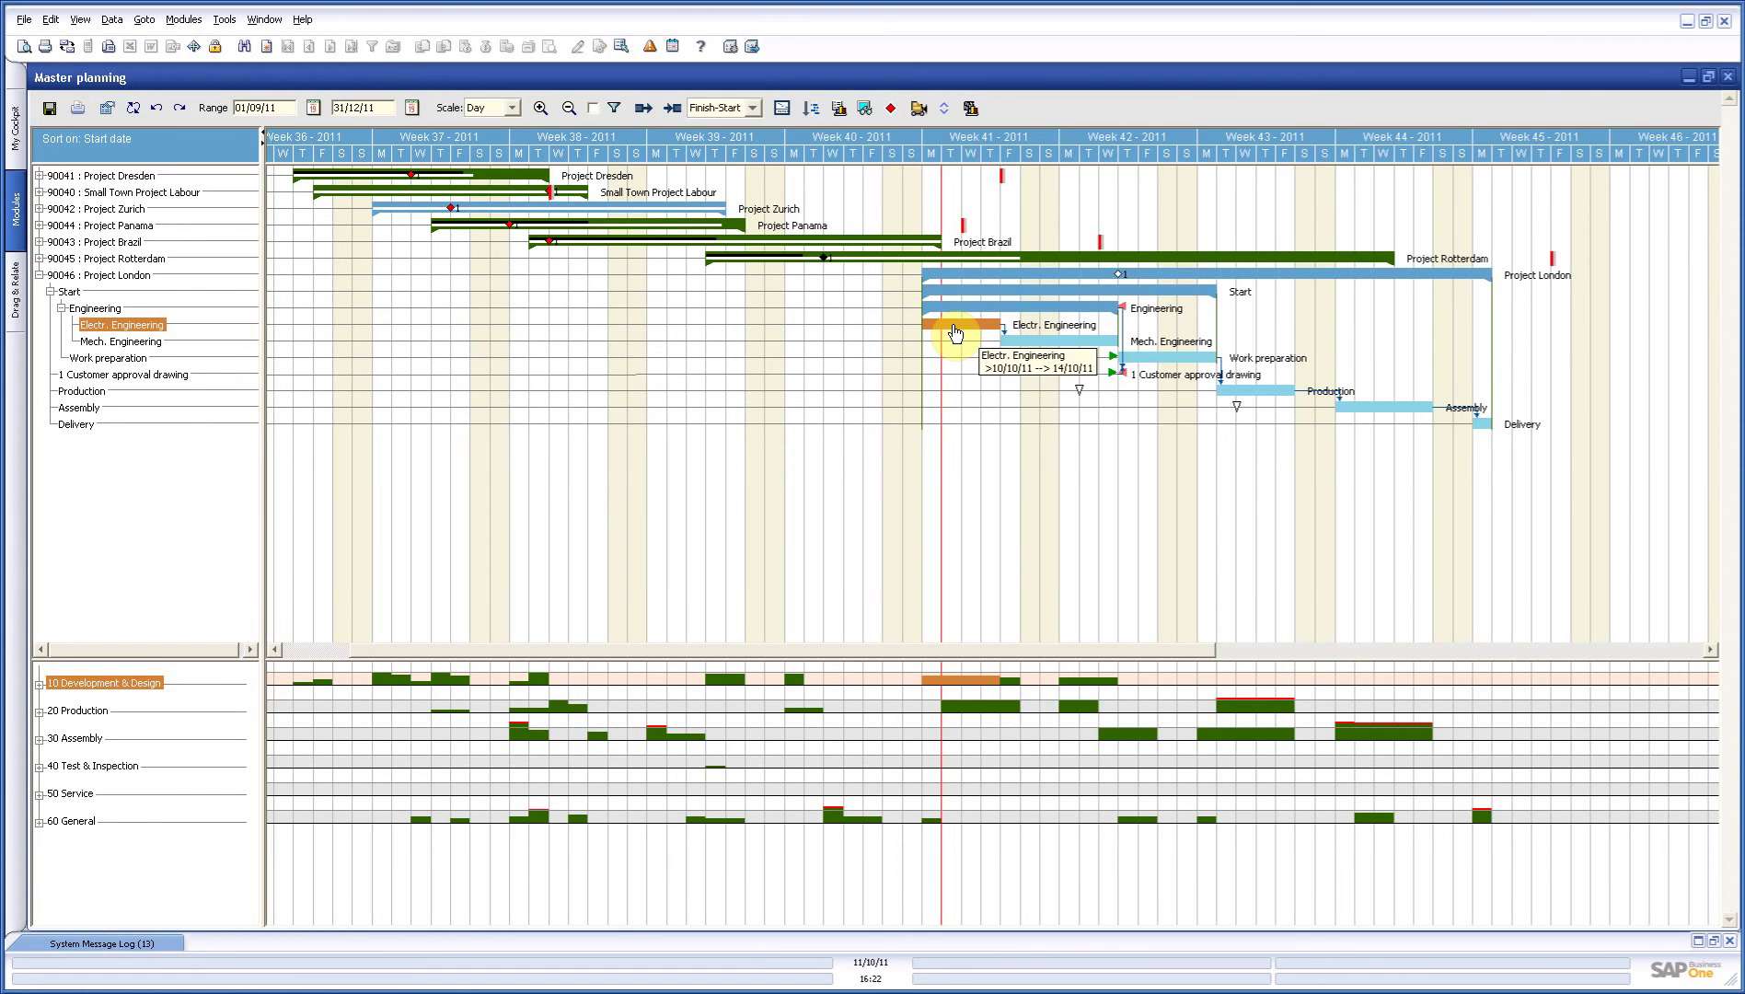
pyautogui.click(974, 320)
pyautogui.moveTo(974, 319); pyautogui.dragTo(1070, 316)
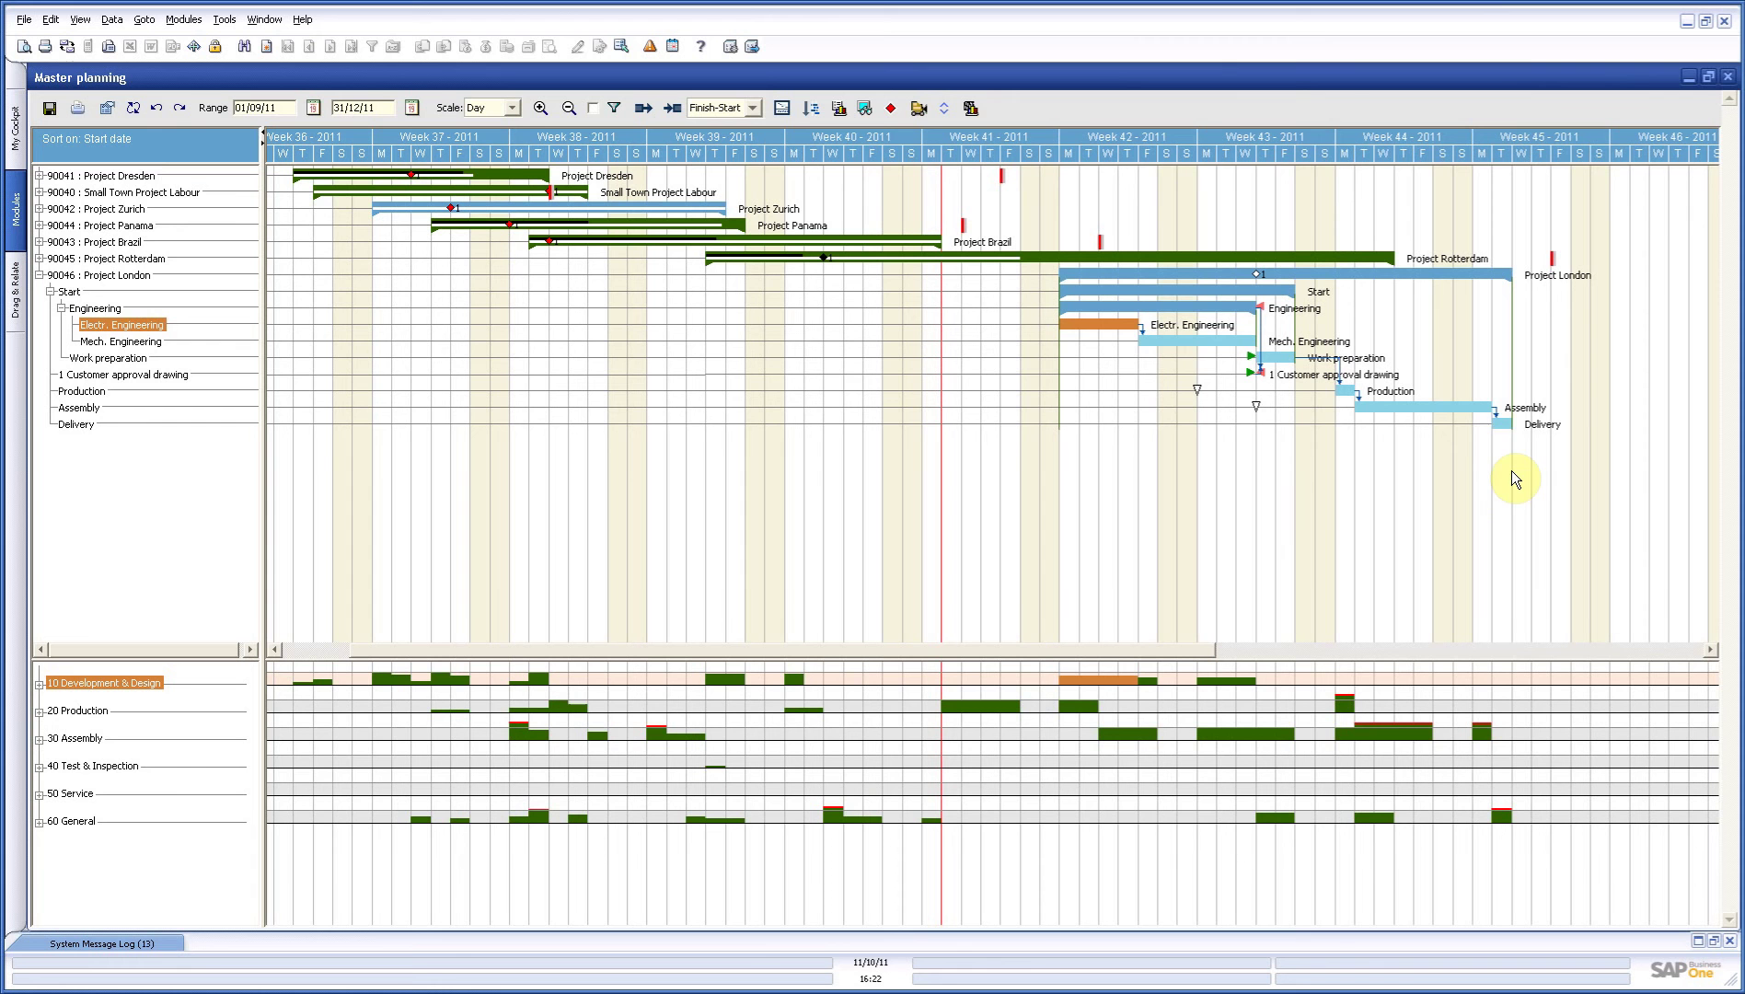
# Step: Pull Delivery to earlier dates and push Work preparation later to 18/10/11–20/10/11
pyautogui.click(1502, 421)
pyautogui.moveTo(1502, 421); pyautogui.dragTo(1229, 426)
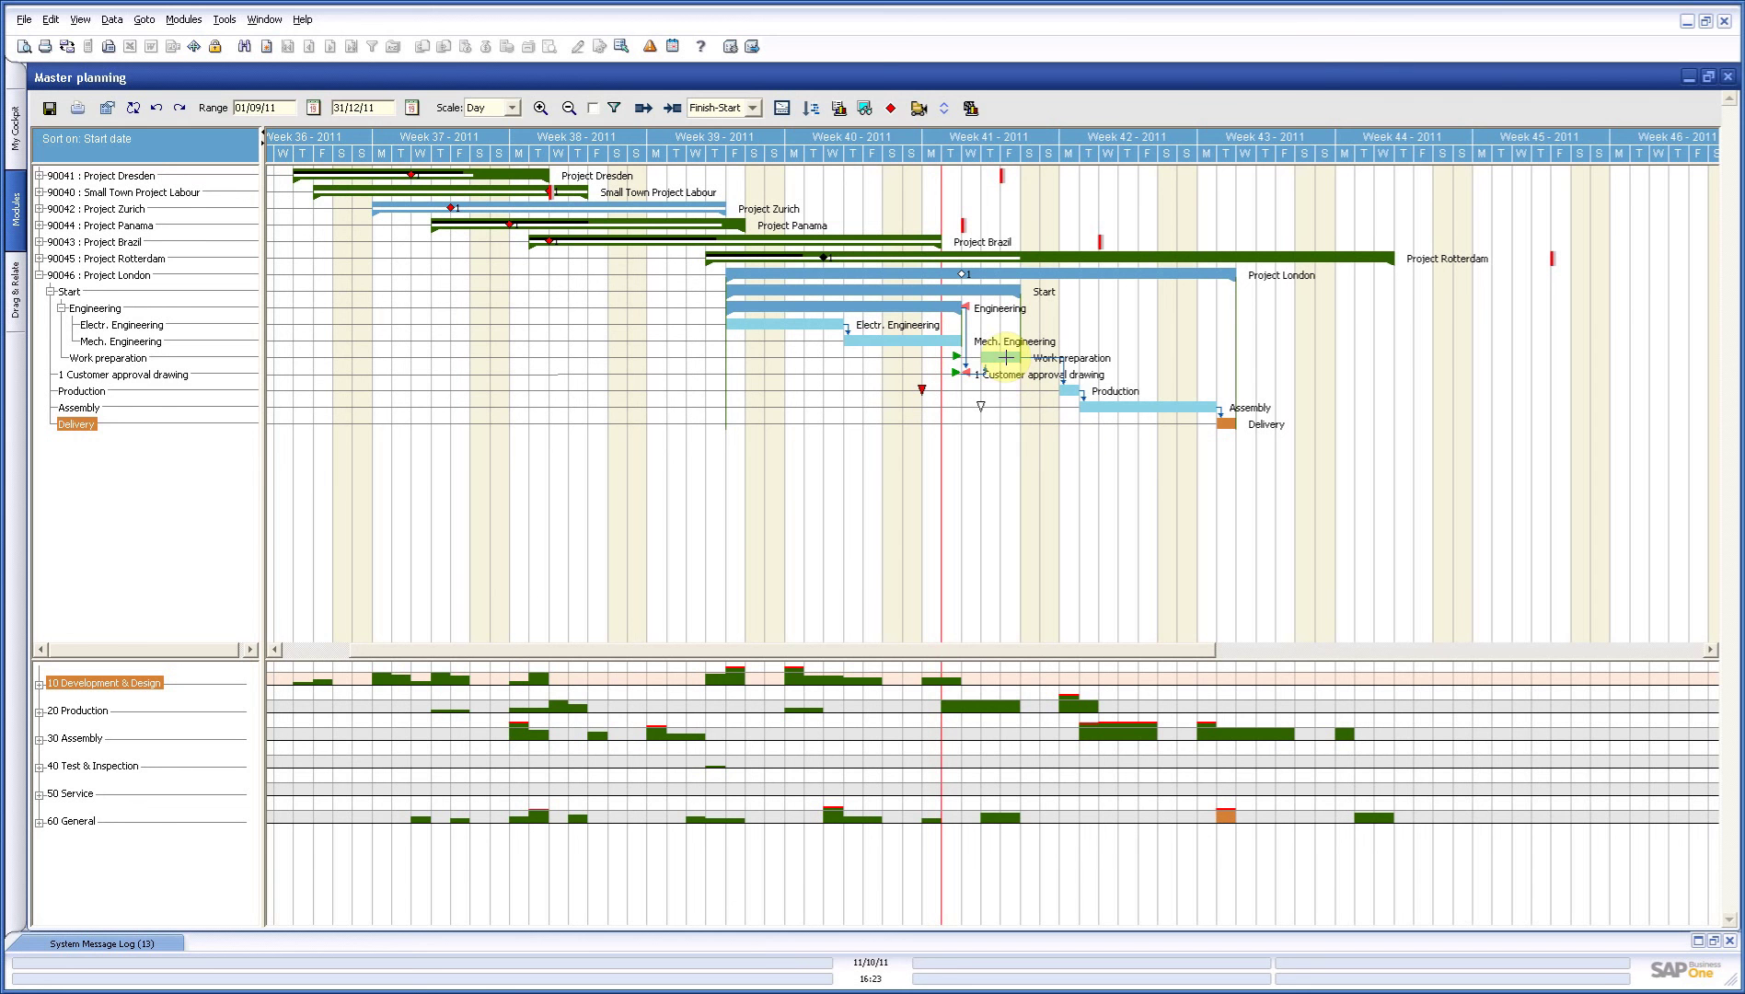
pyautogui.moveTo(1011, 357); pyautogui.dragTo(1155, 362)
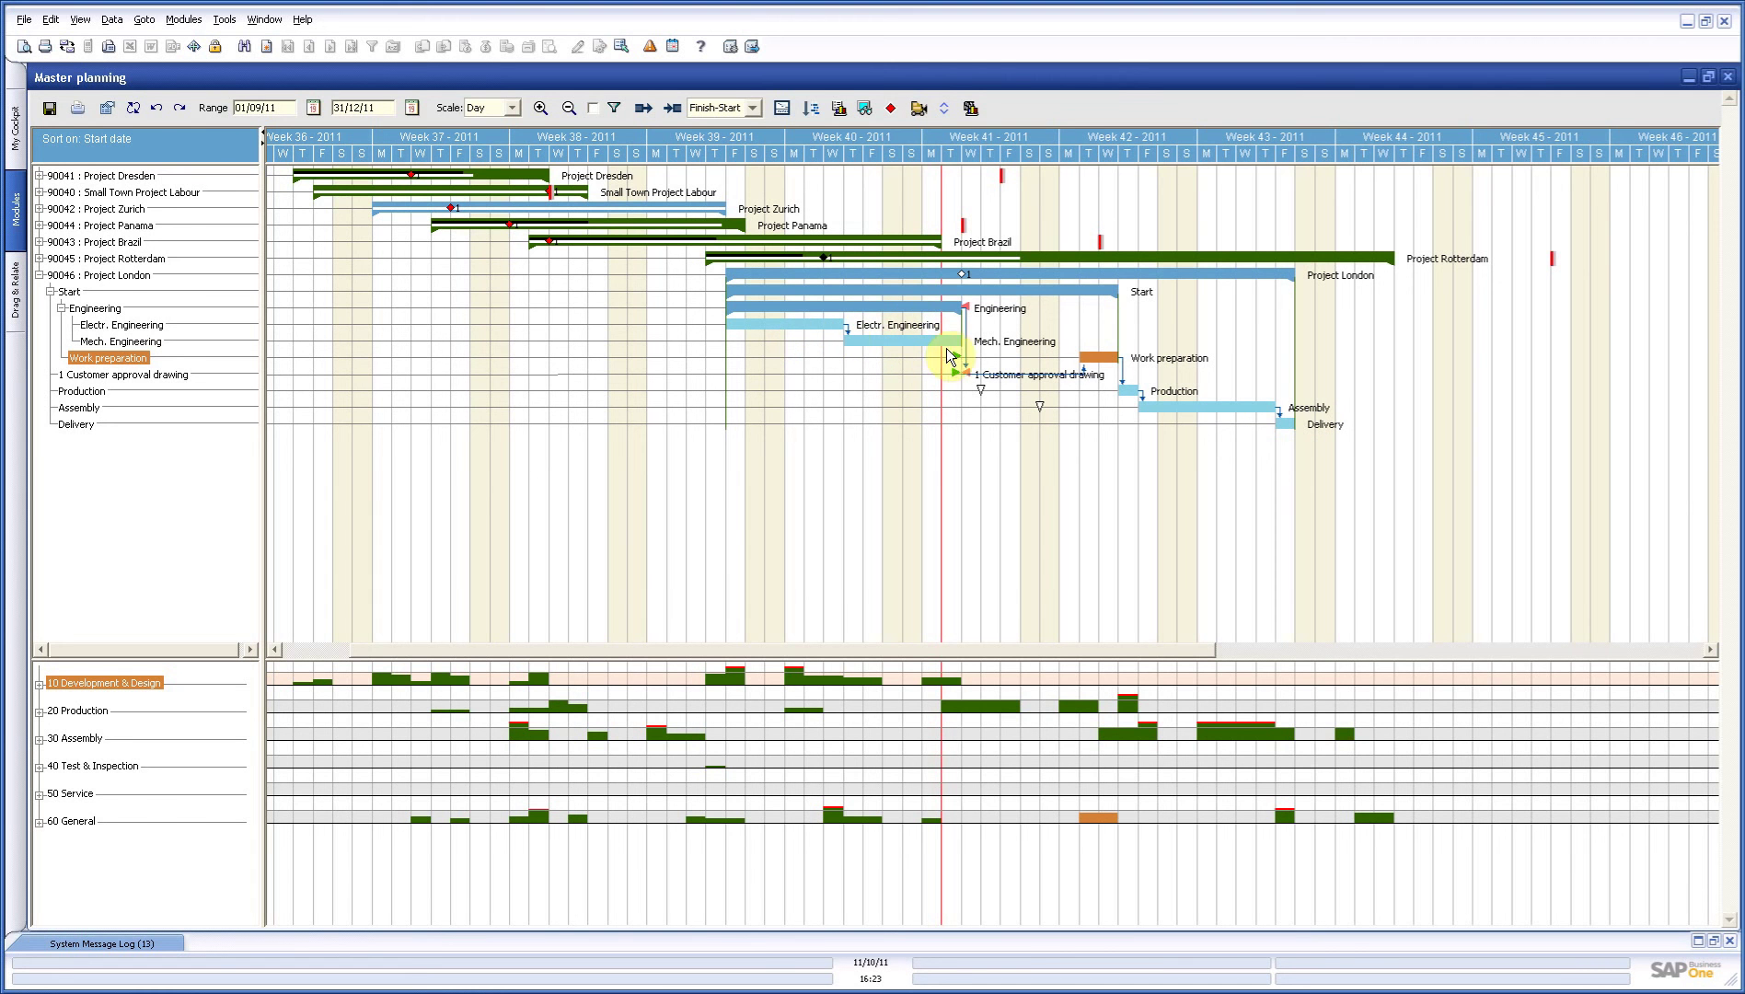
# Step: Return Electr. Engineering to week 41 and extend Production's end date to 27/10/11
pyautogui.click(946, 273)
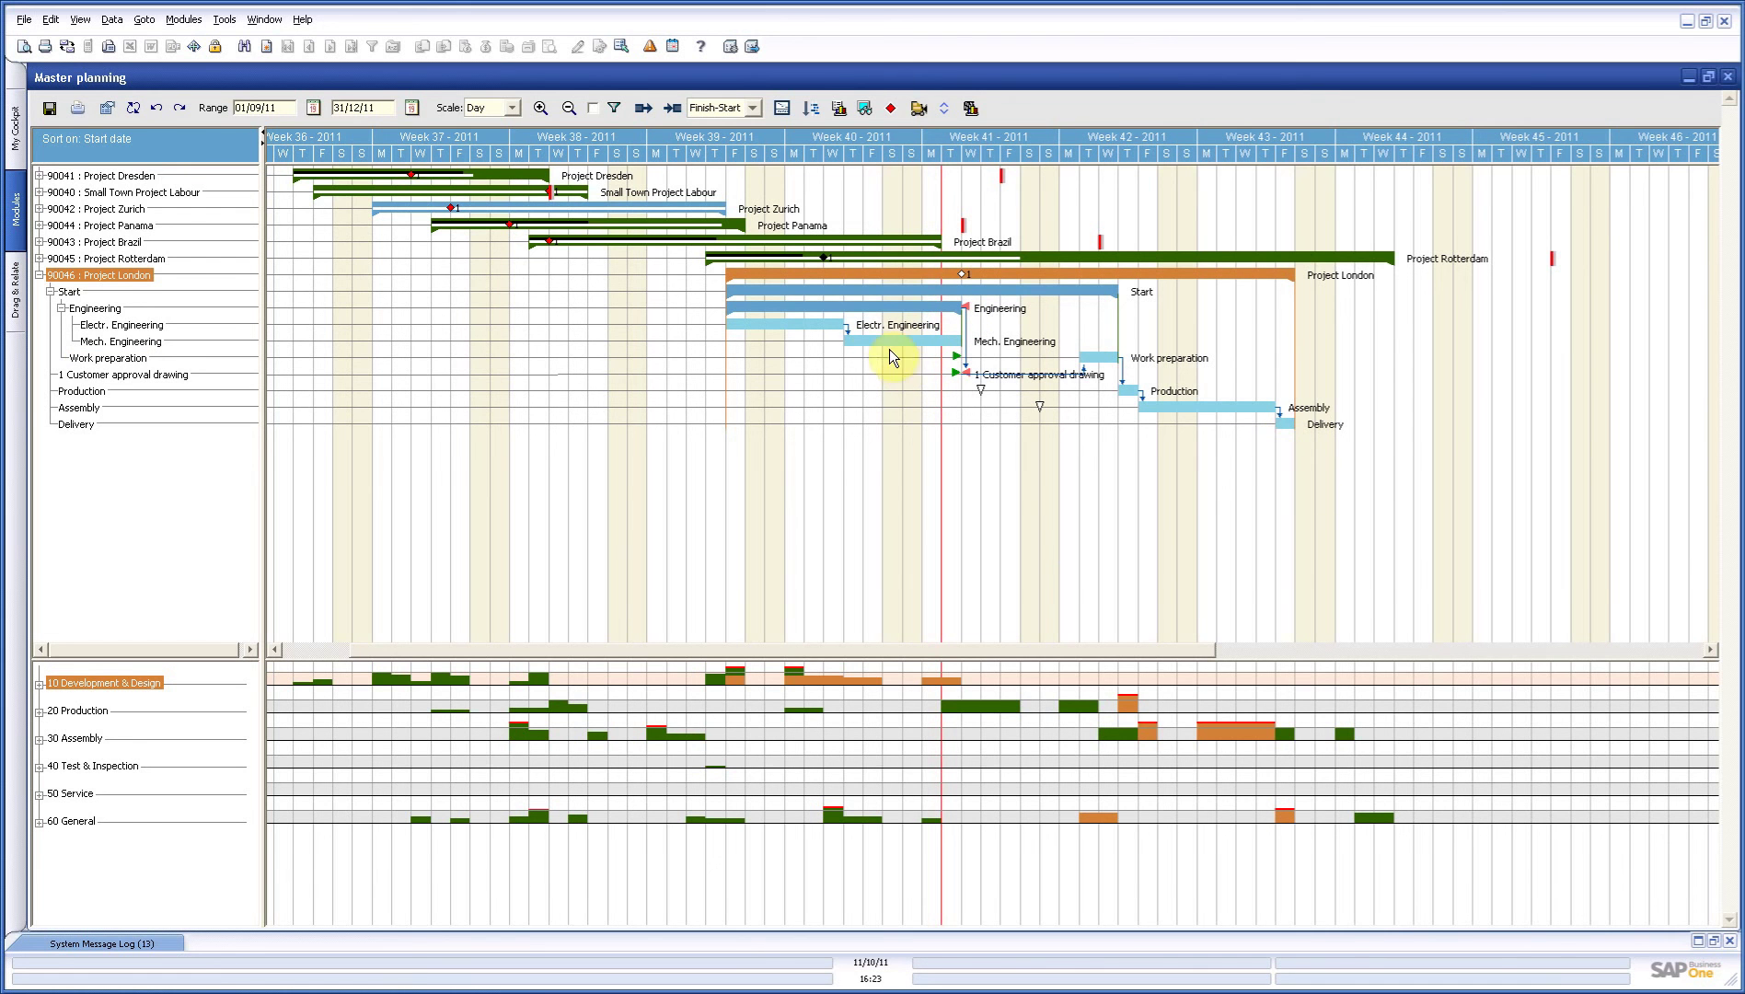
pyautogui.moveTo(766, 323); pyautogui.dragTo(985, 333)
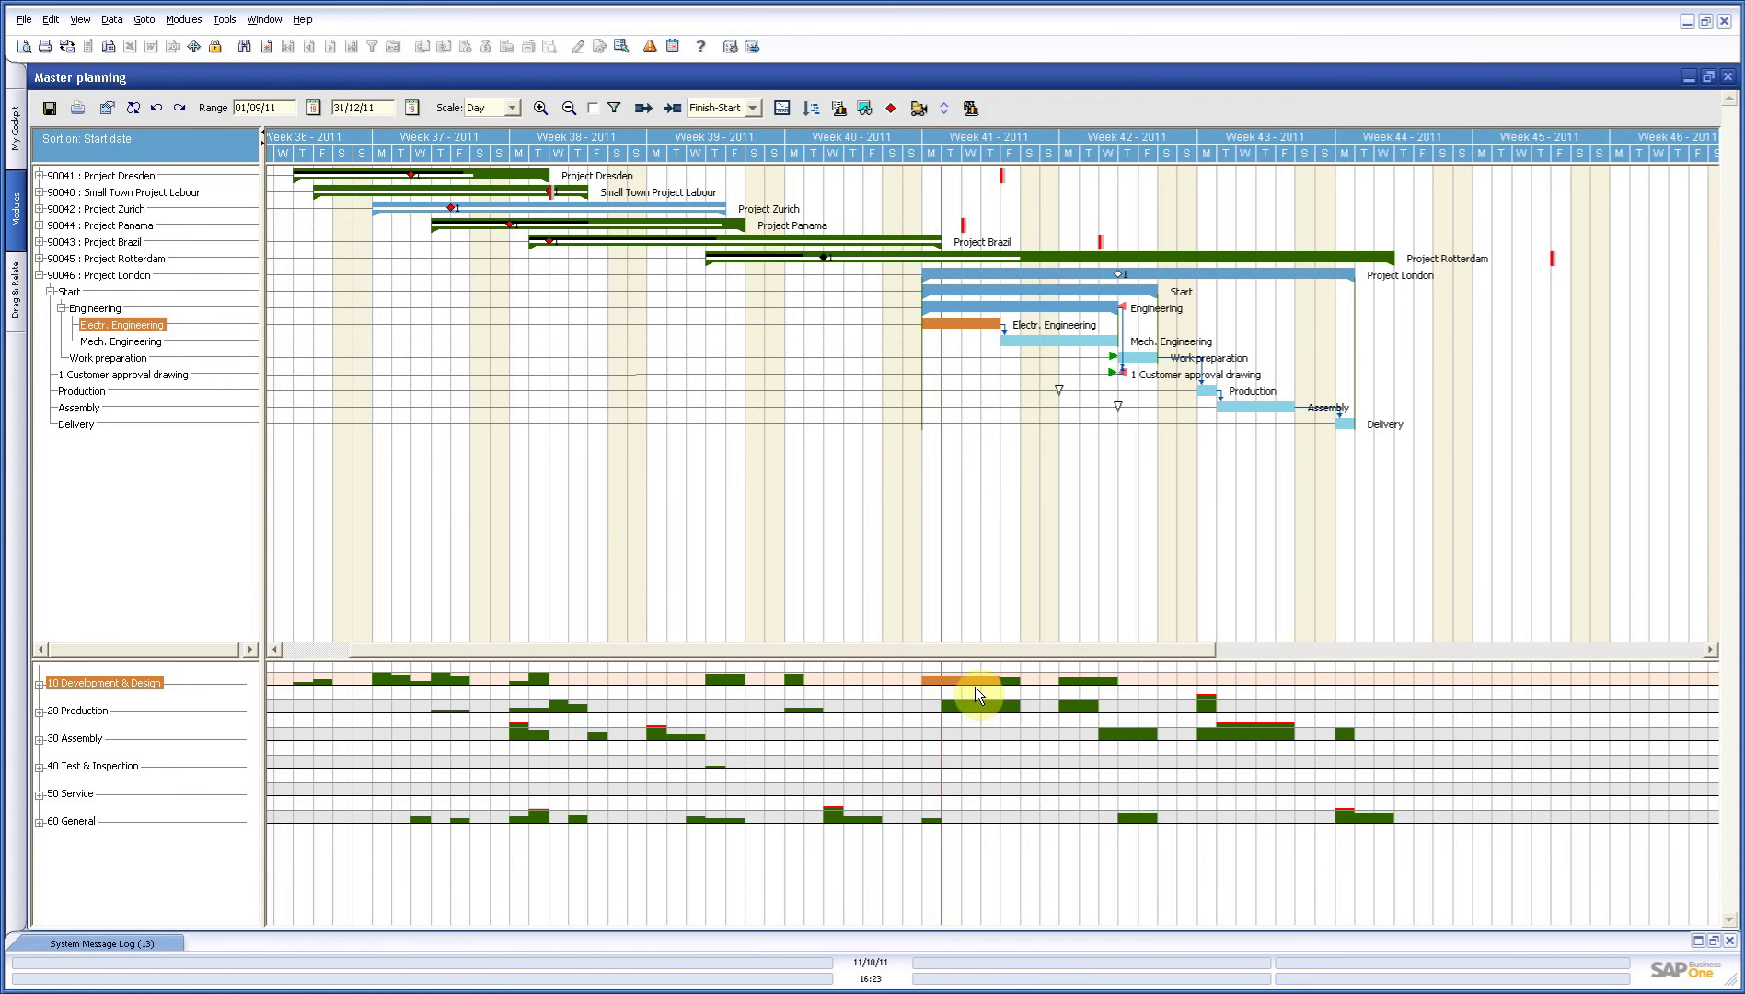
pyautogui.click(1206, 391)
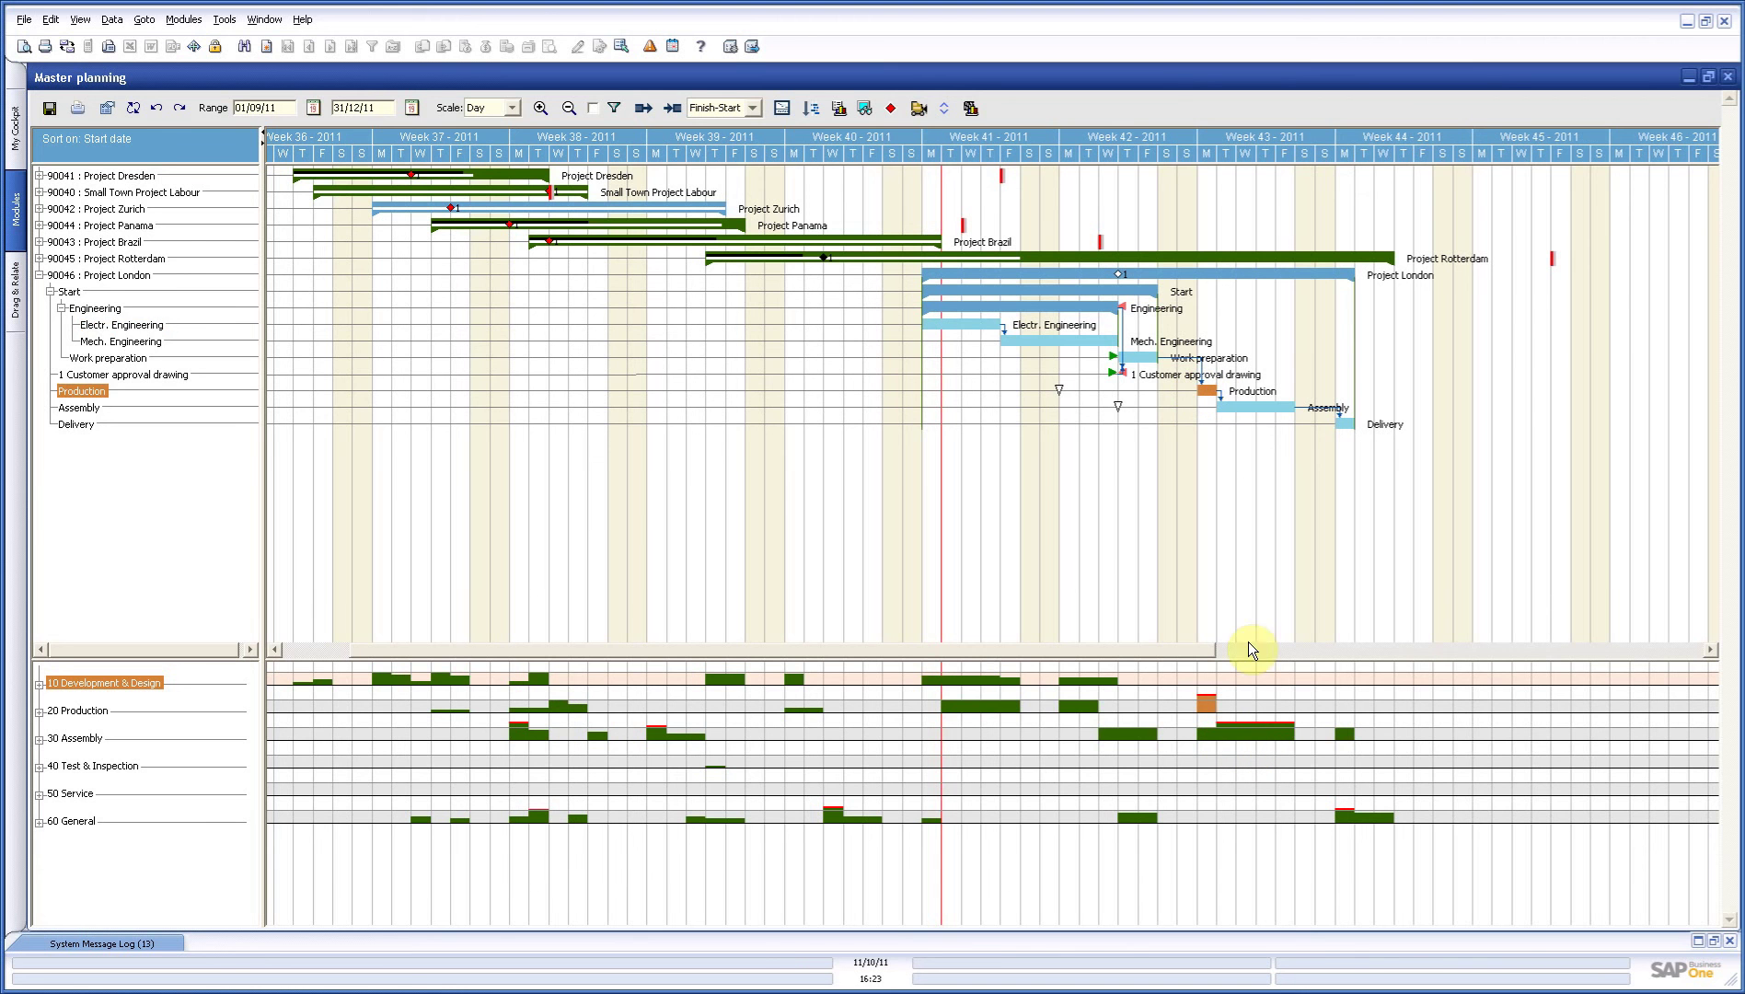
pyautogui.click(1239, 405)
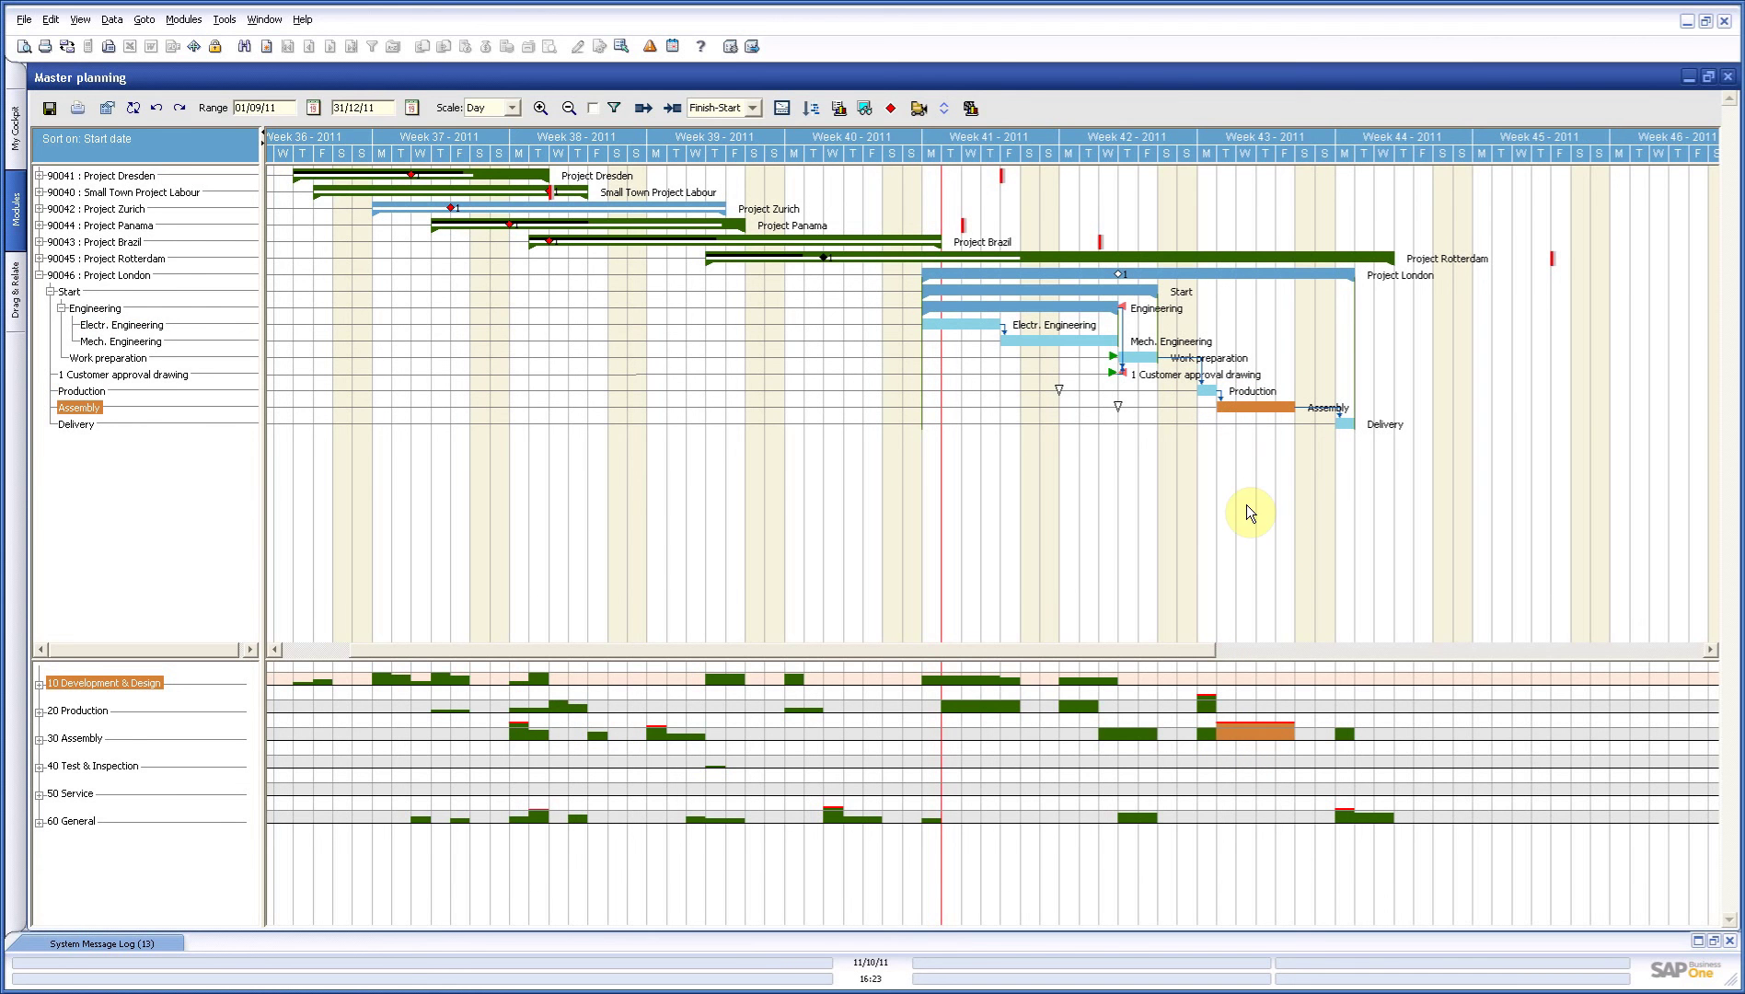
pyautogui.click(1209, 391)
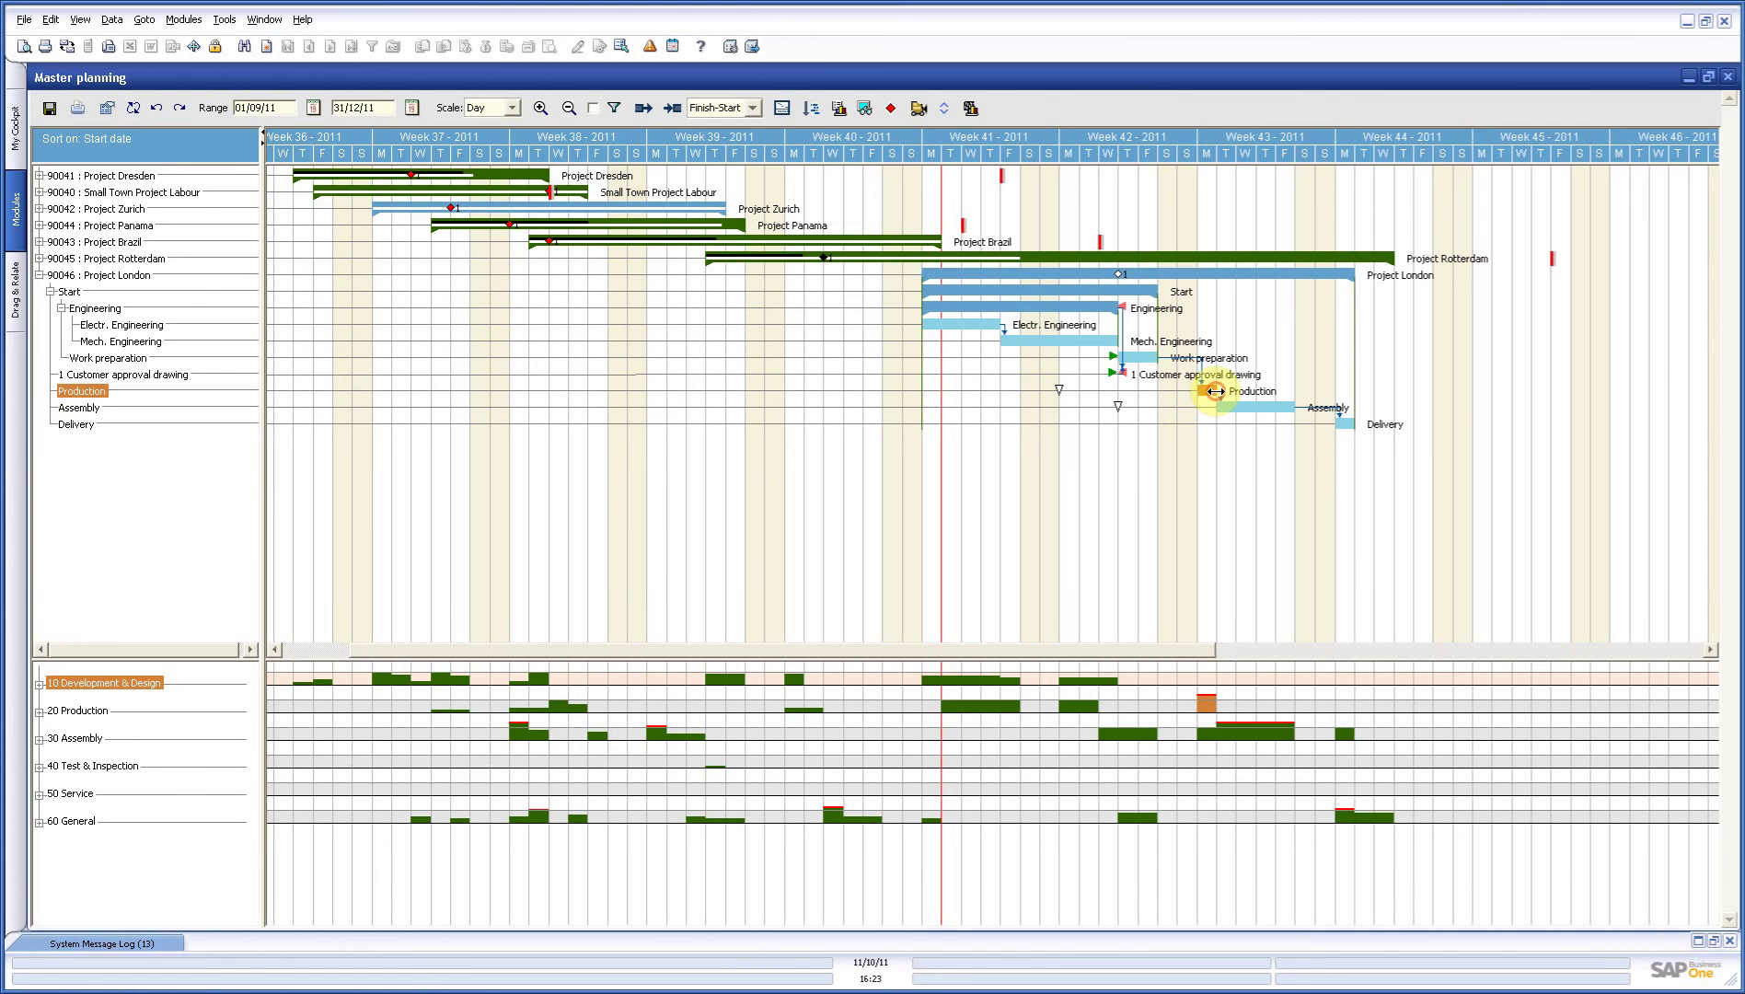
pyautogui.moveTo(1215, 391); pyautogui.dragTo(1255, 391)
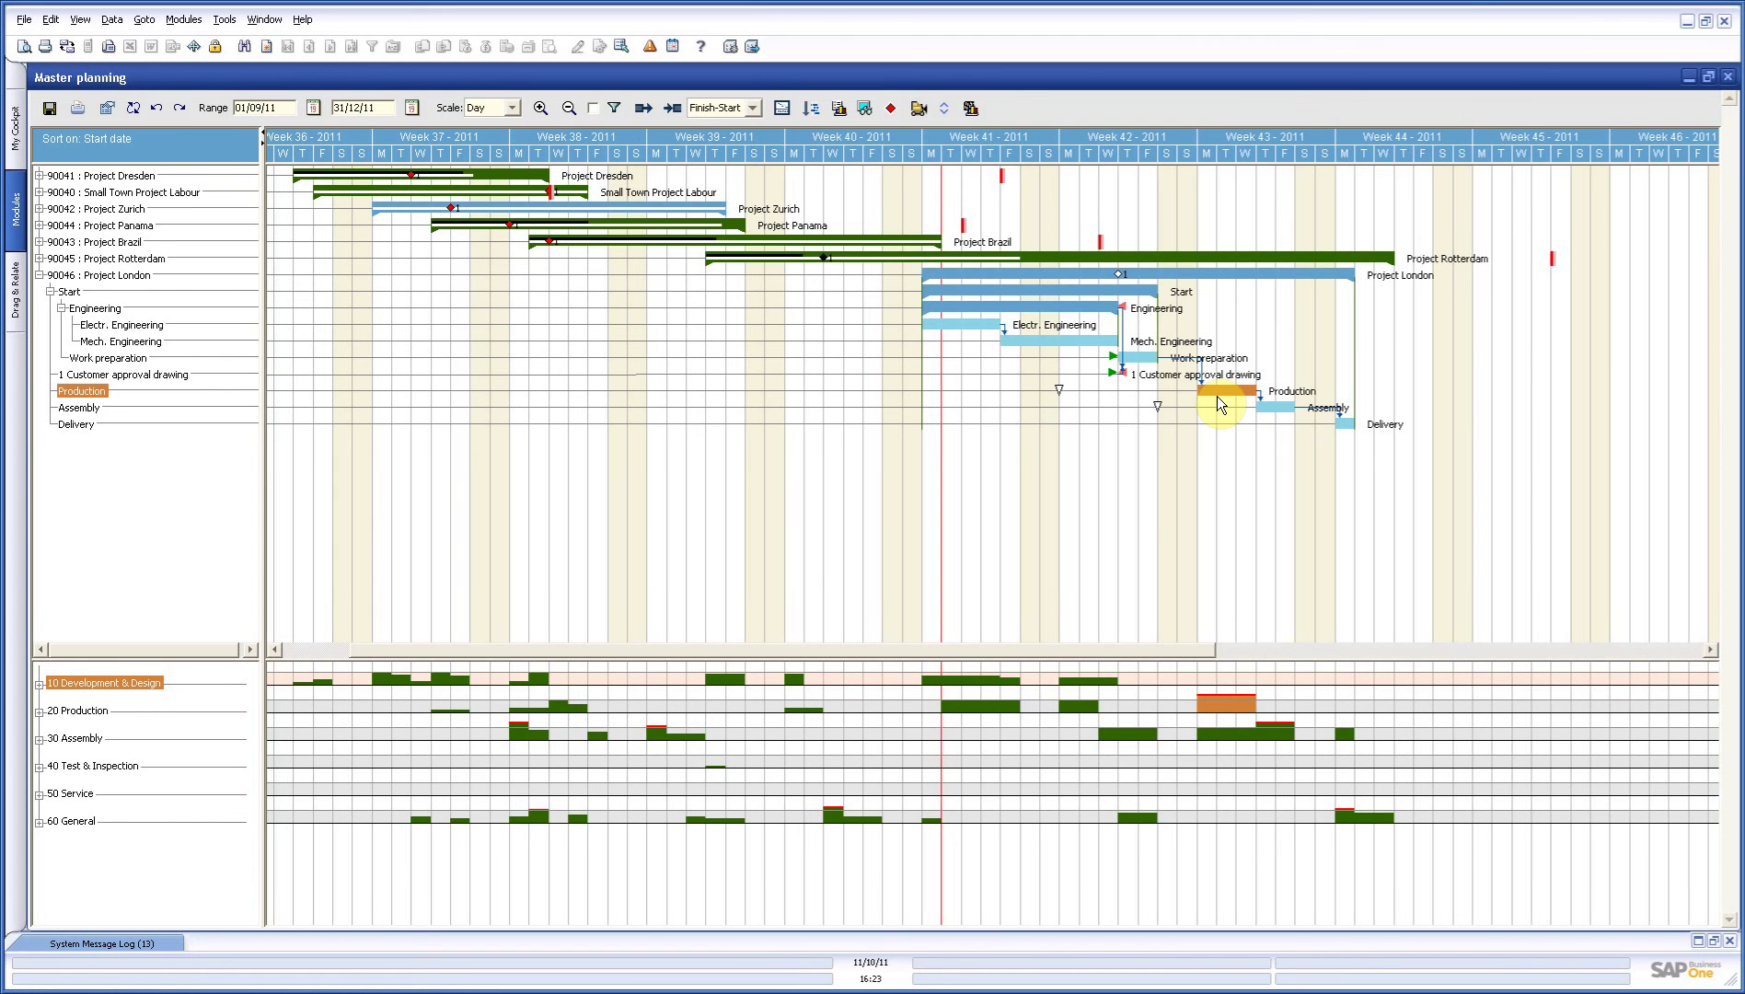
pyautogui.moveTo(1256, 391); pyautogui.dragTo(1295, 389)
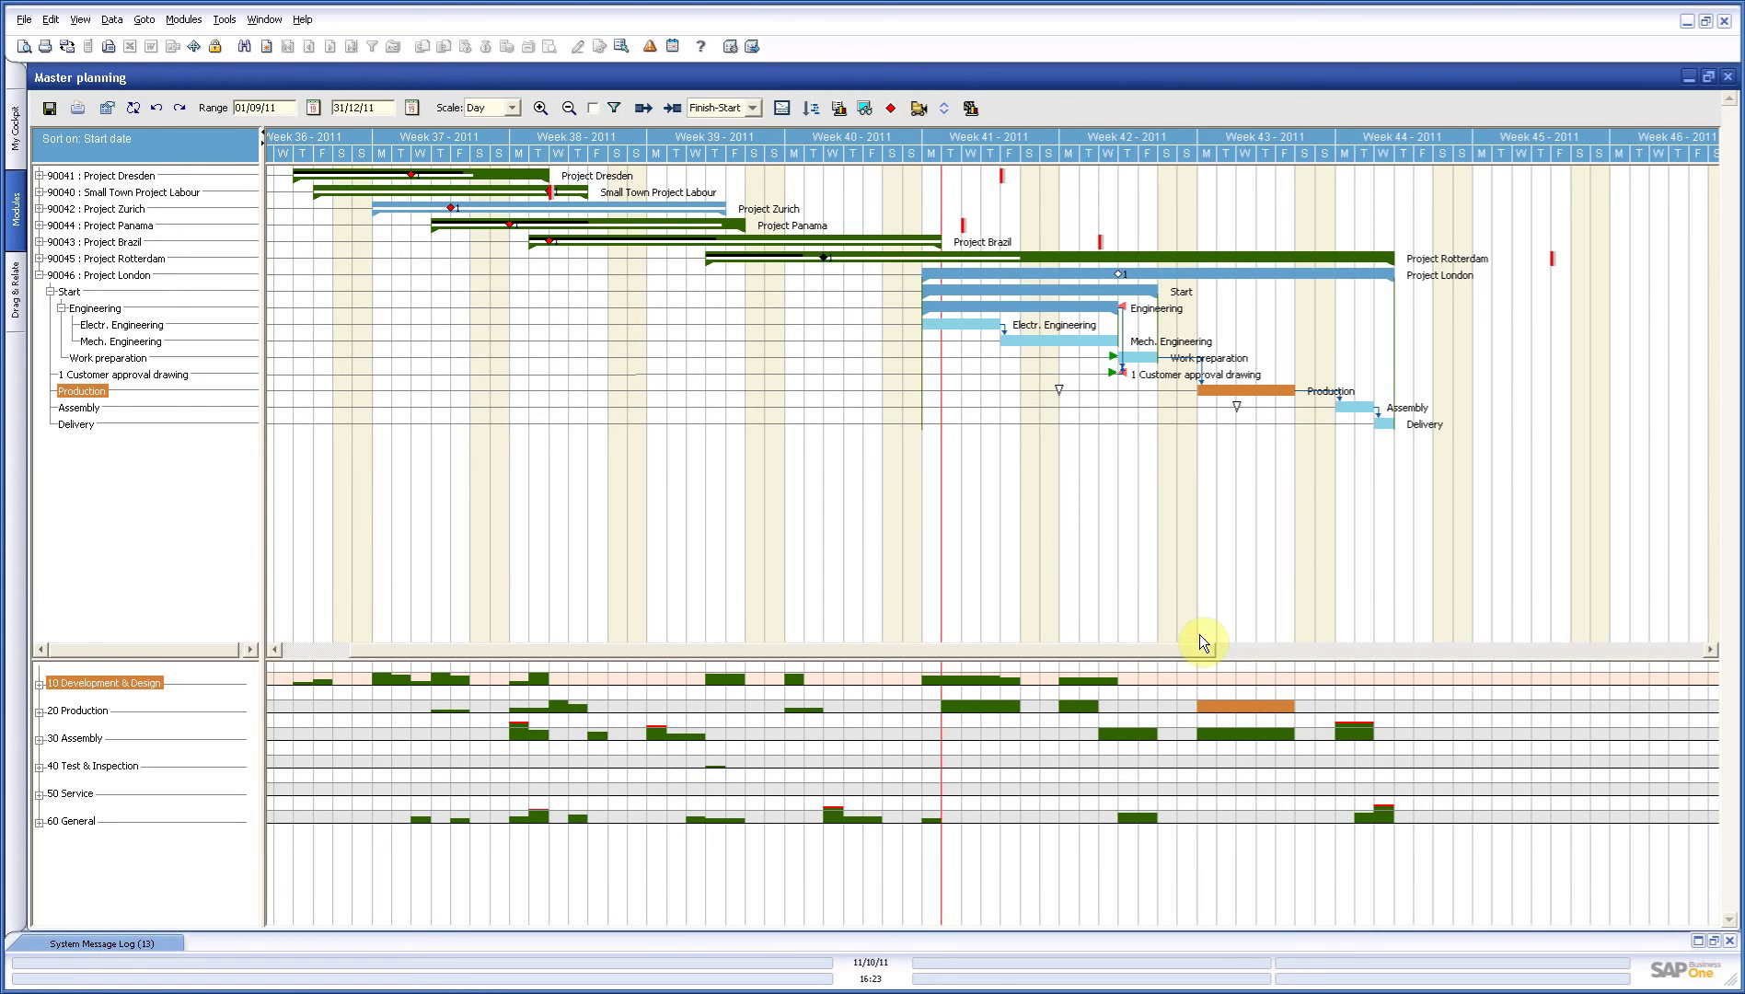
pyautogui.moveTo(105, 389)
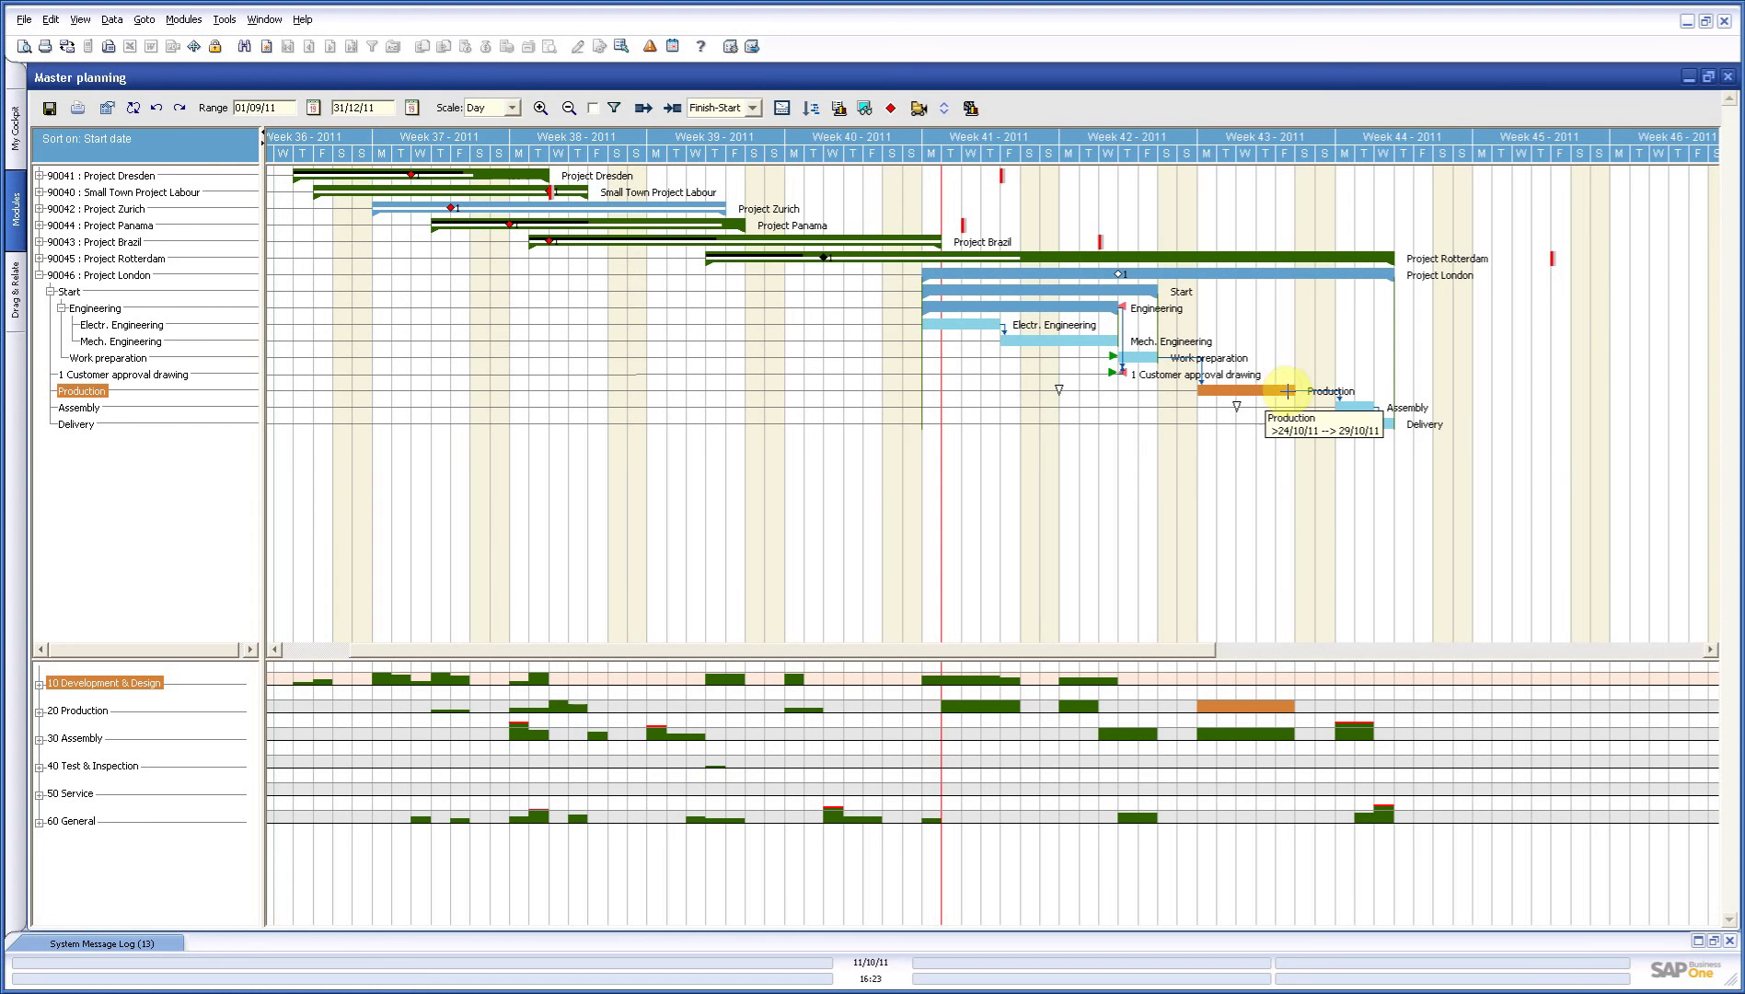
# Step: Reschedule Assembly to 02/11/11–10/11/11 and extend Delivery to end on 14/11/11
pyautogui.click(1353, 405)
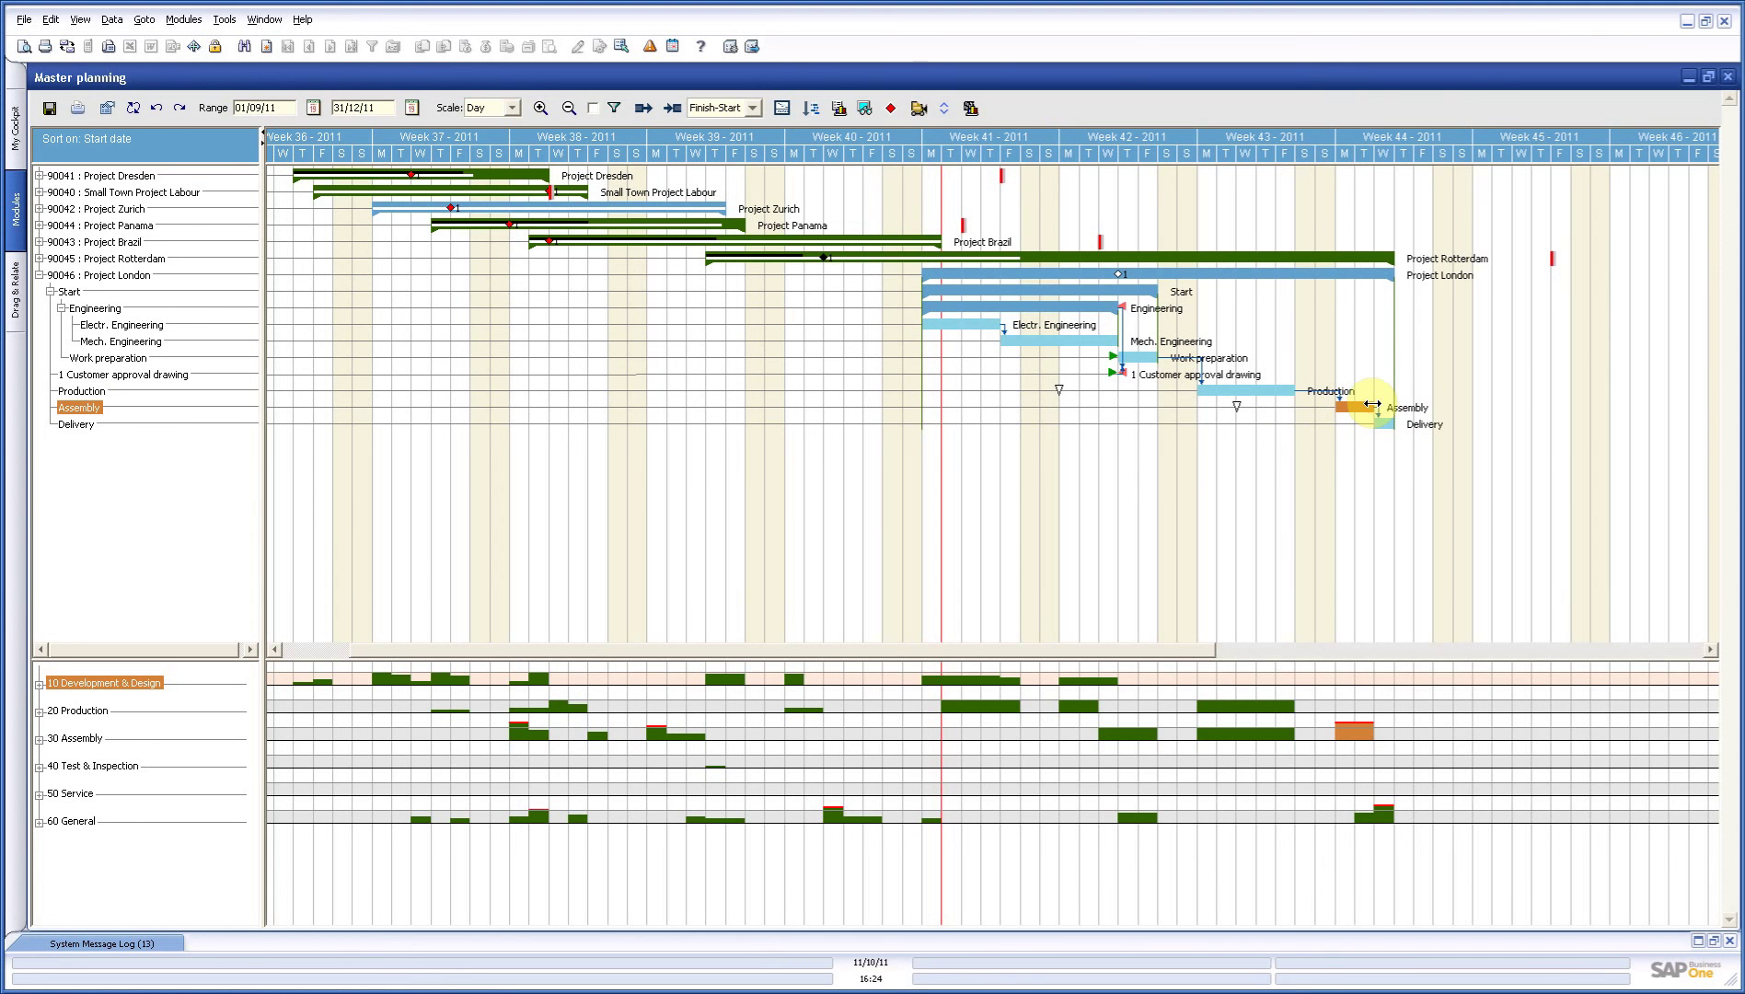
pyautogui.moveTo(1373, 407); pyautogui.dragTo(1433, 408)
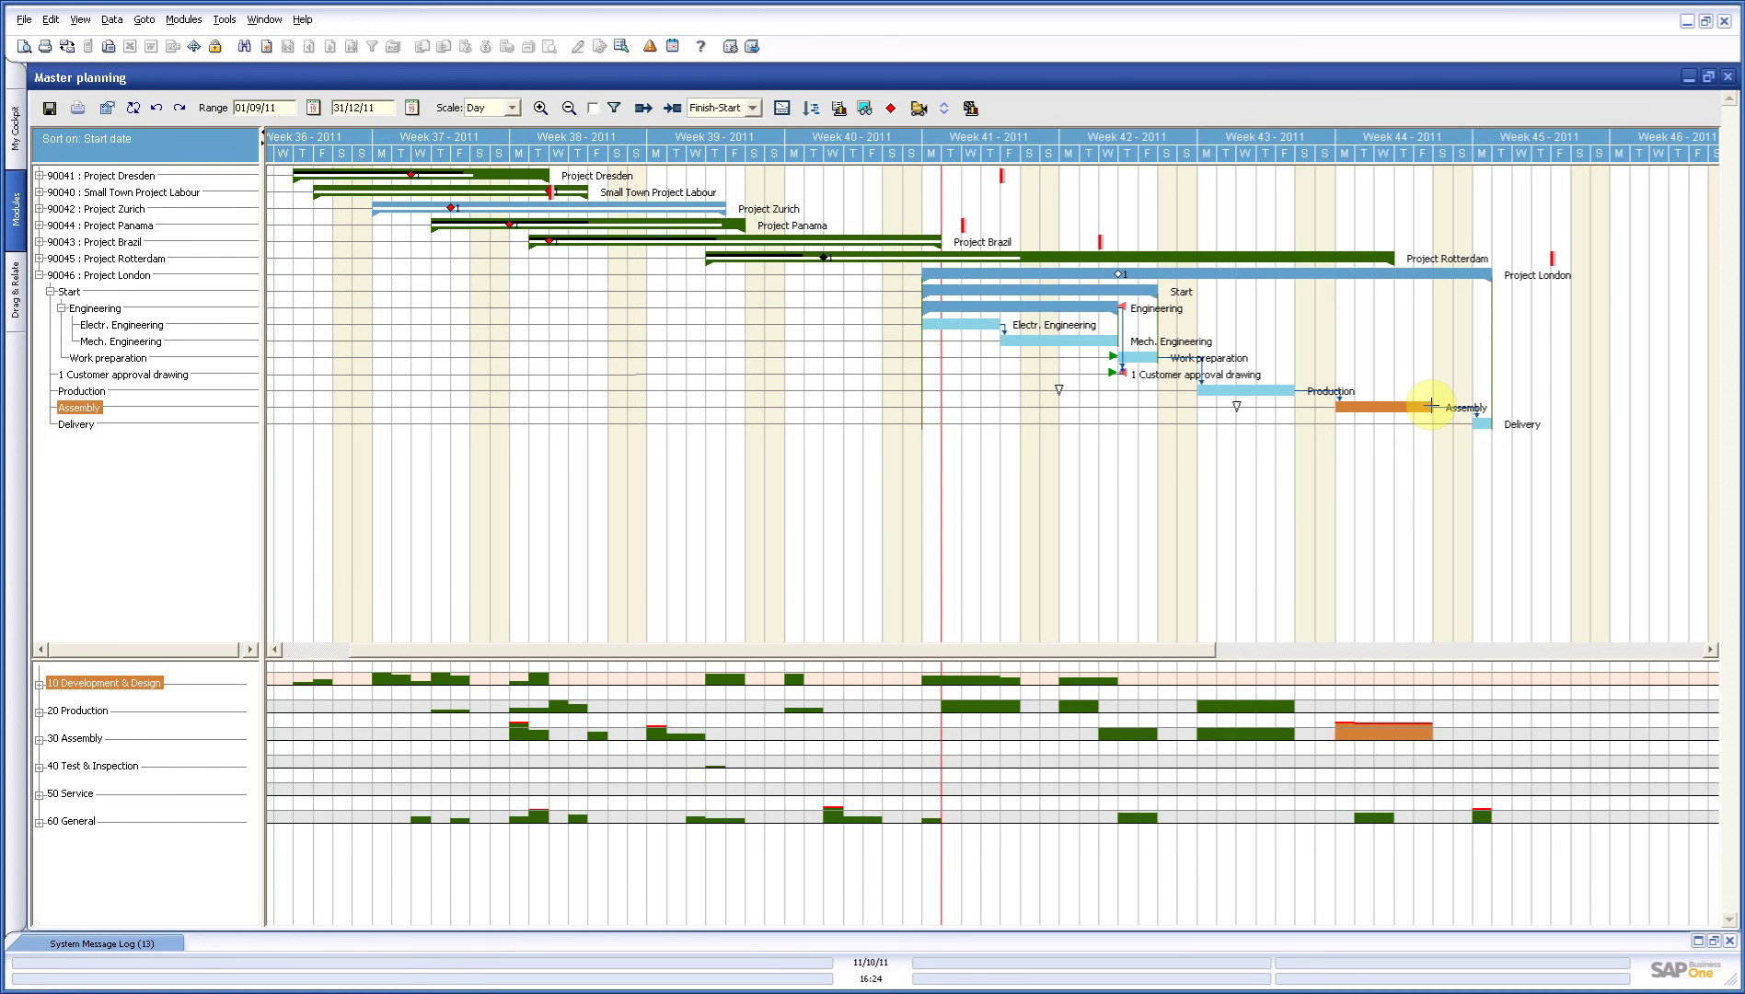
pyautogui.moveTo(1431, 408); pyautogui.dragTo(1550, 404)
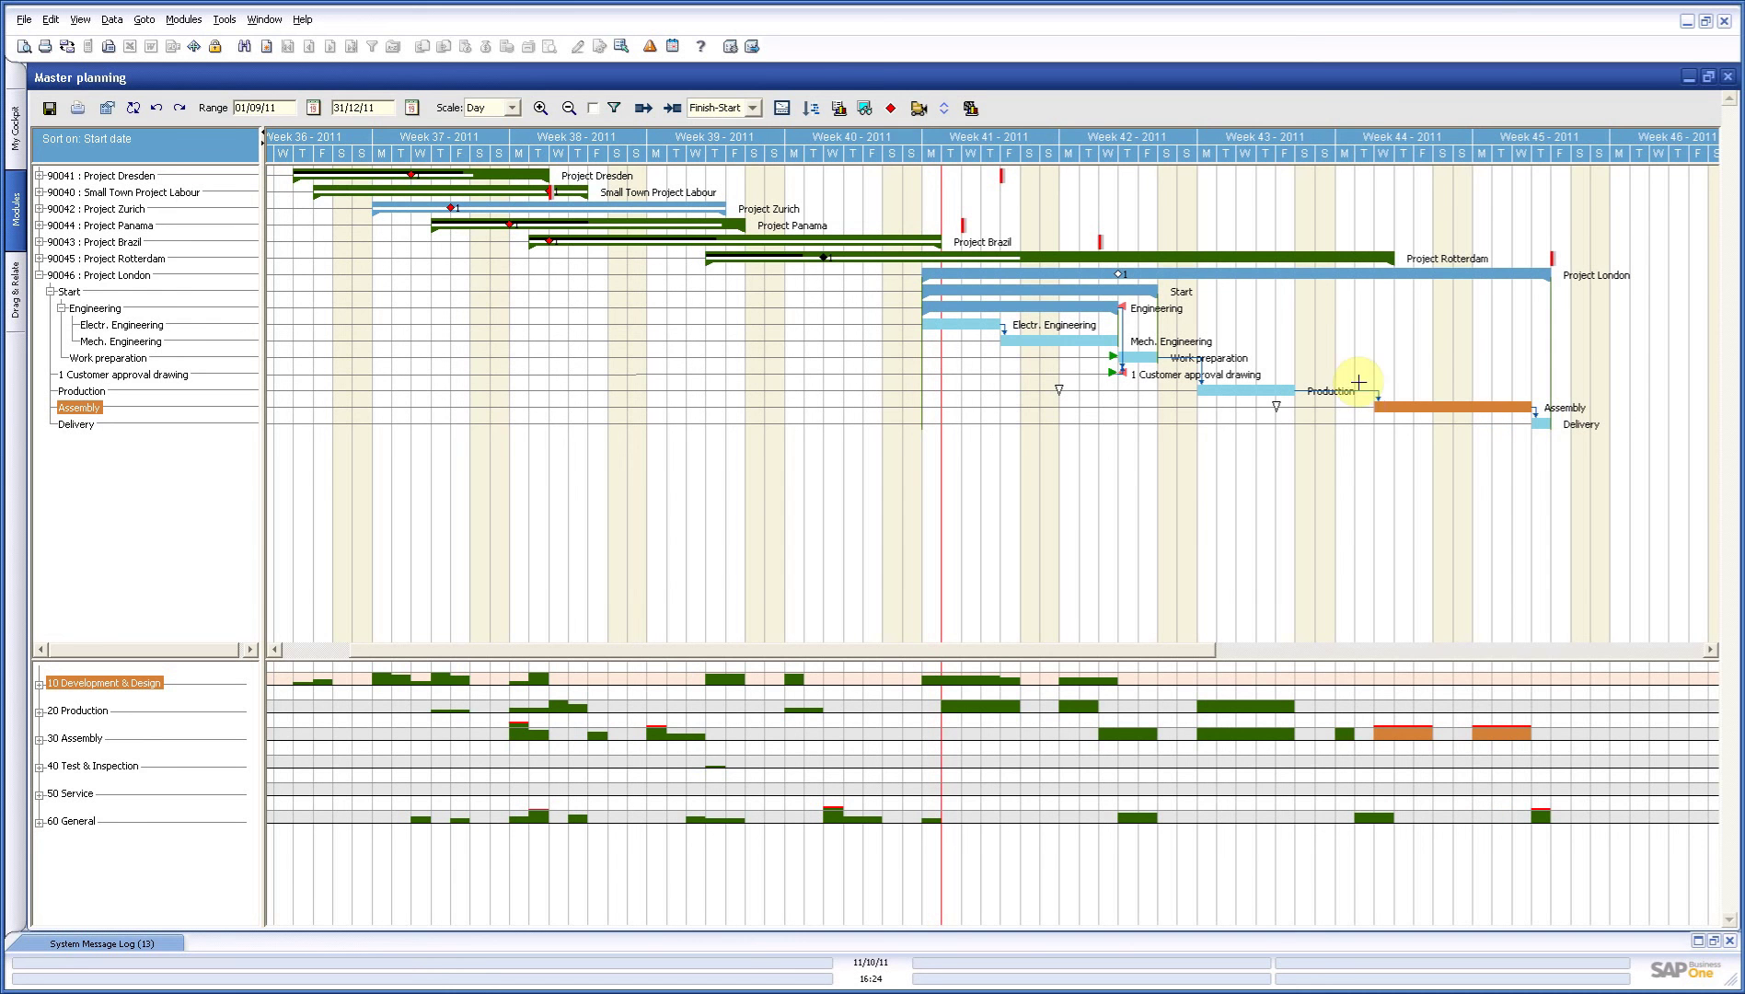
pyautogui.moveTo(1374, 405); pyautogui.dragTo(1436, 406)
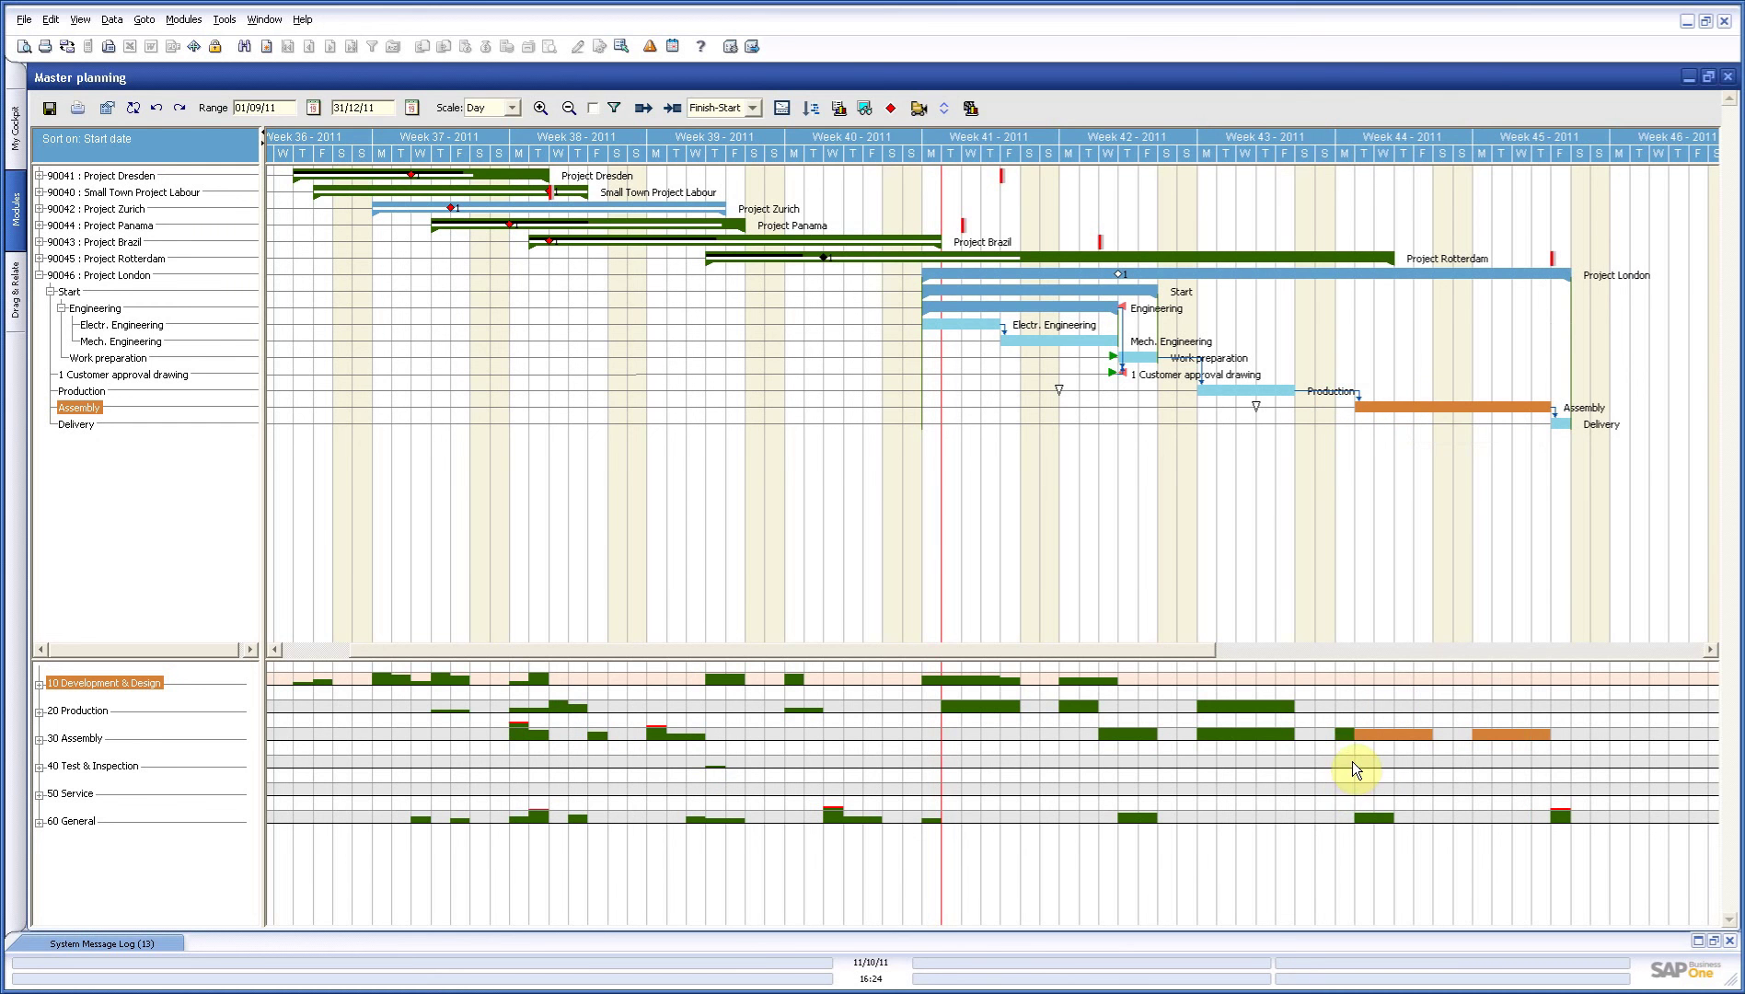
pyautogui.click(1564, 424)
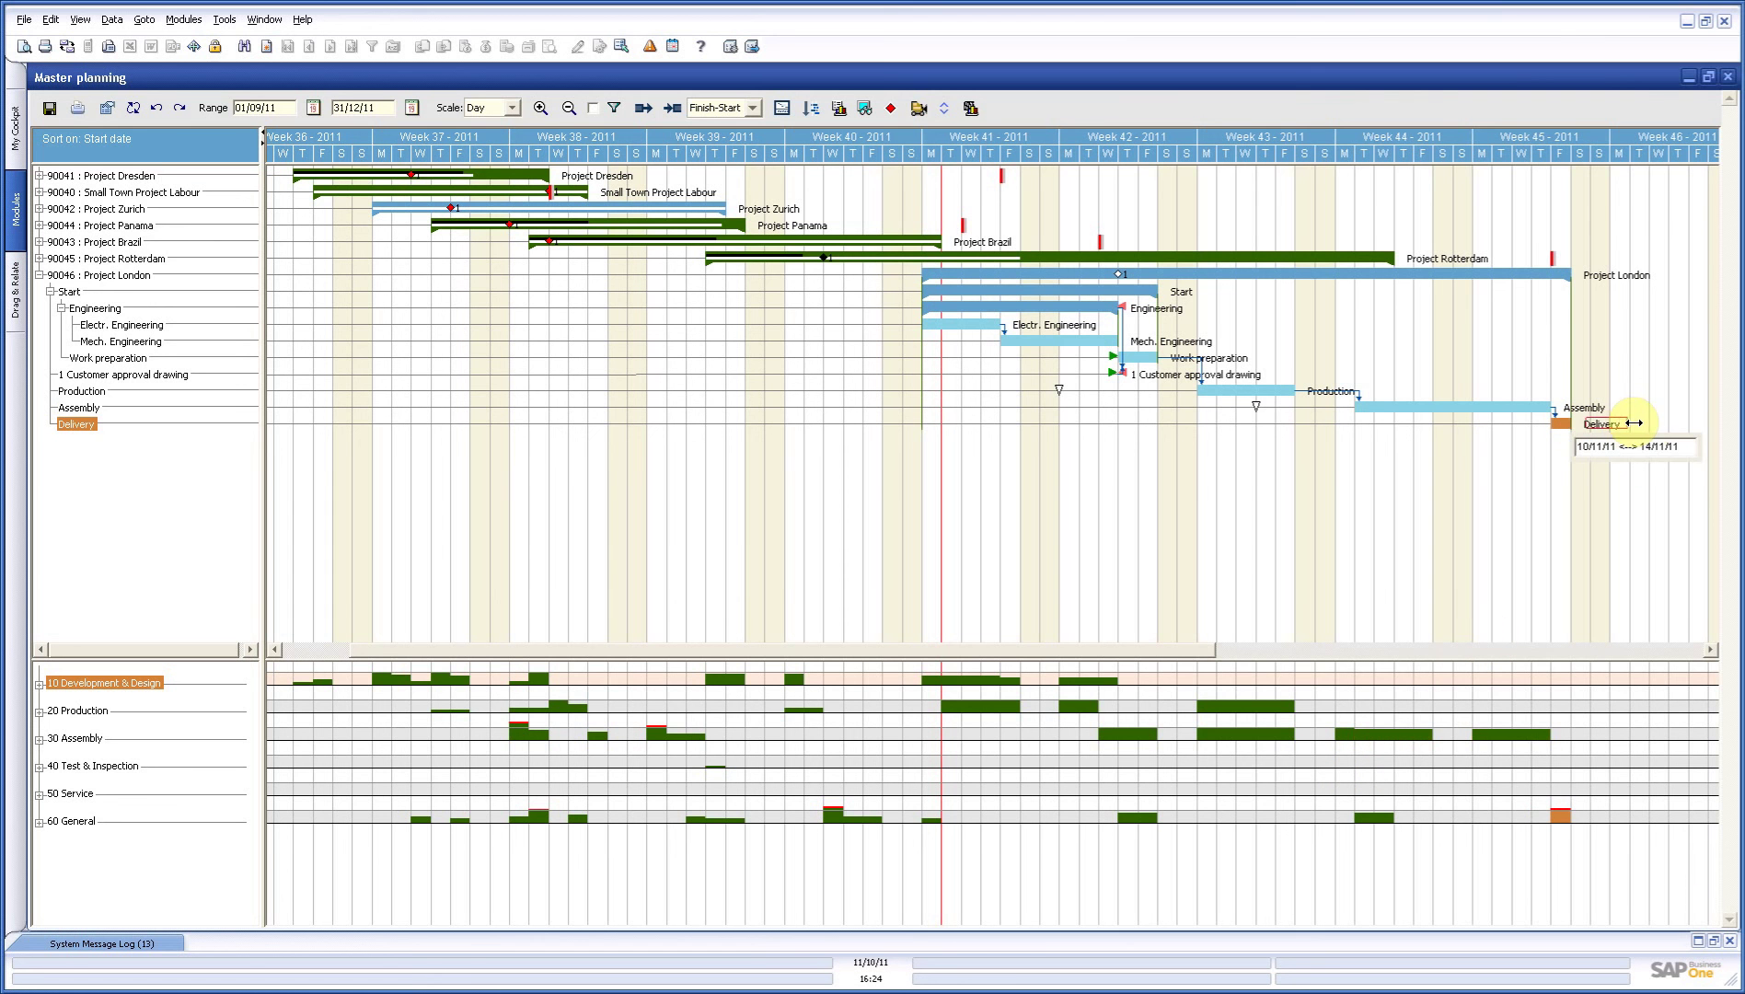
pyautogui.moveTo(1639, 422); pyautogui.dragTo(1666, 426)
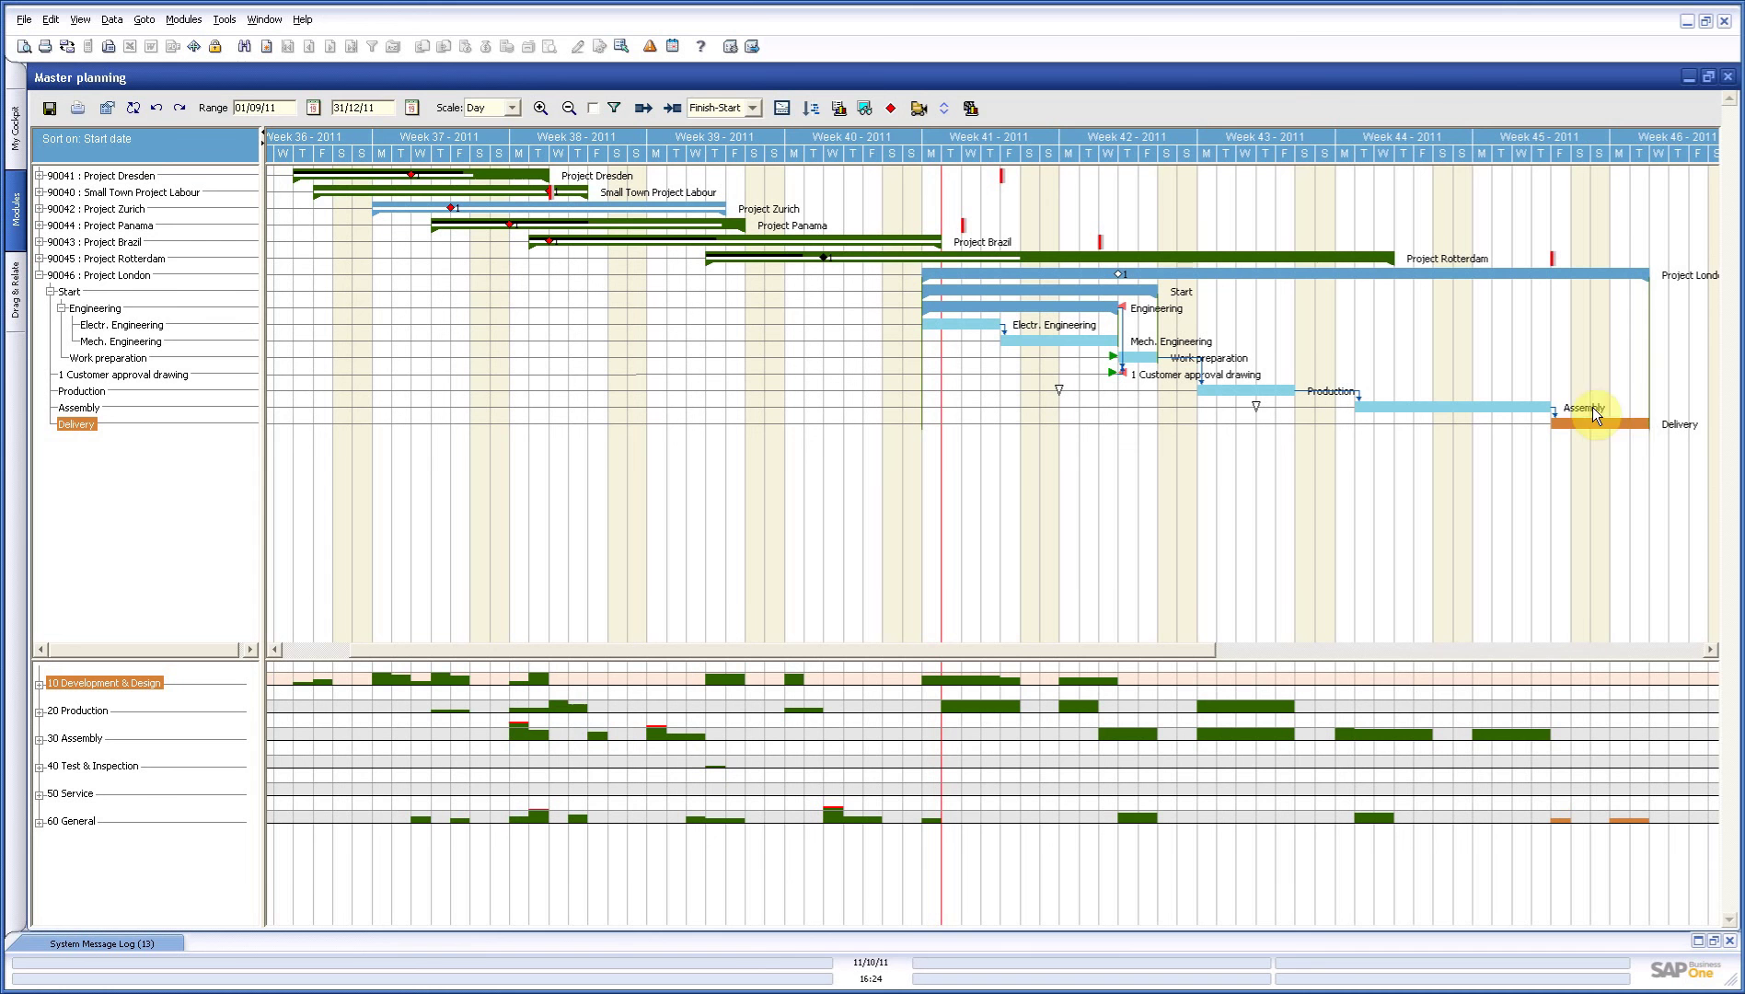
pyautogui.click(1205, 272)
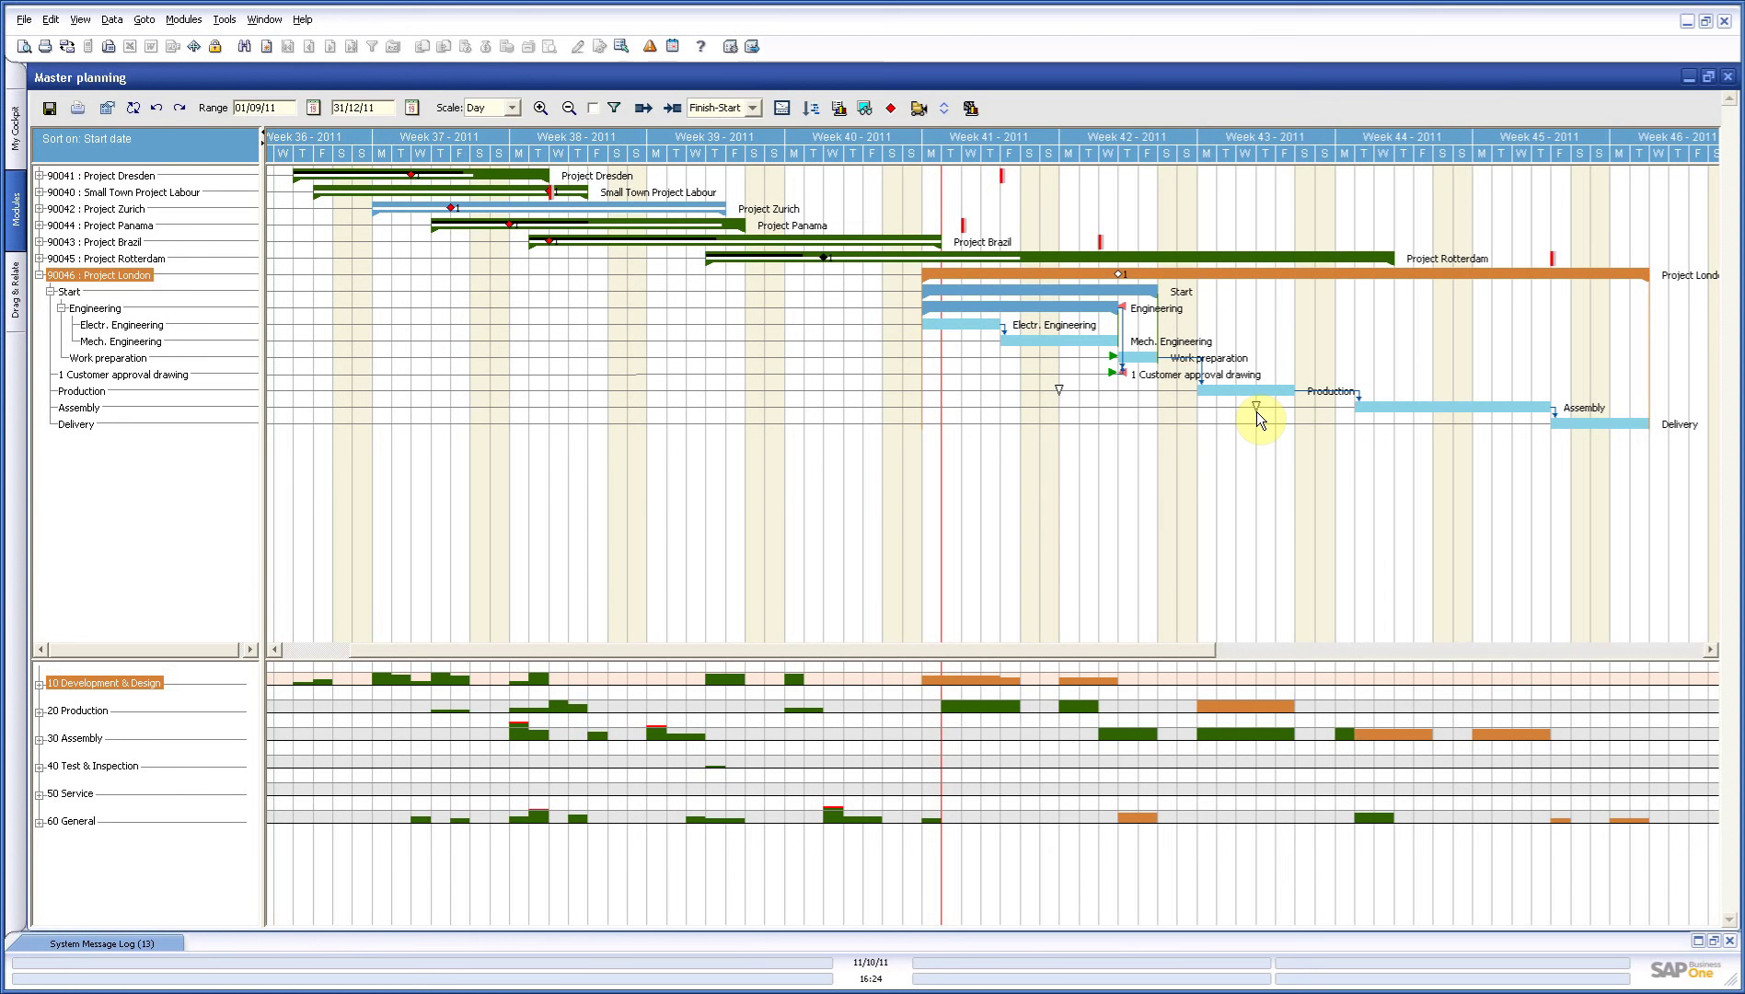
pyautogui.click(1368, 408)
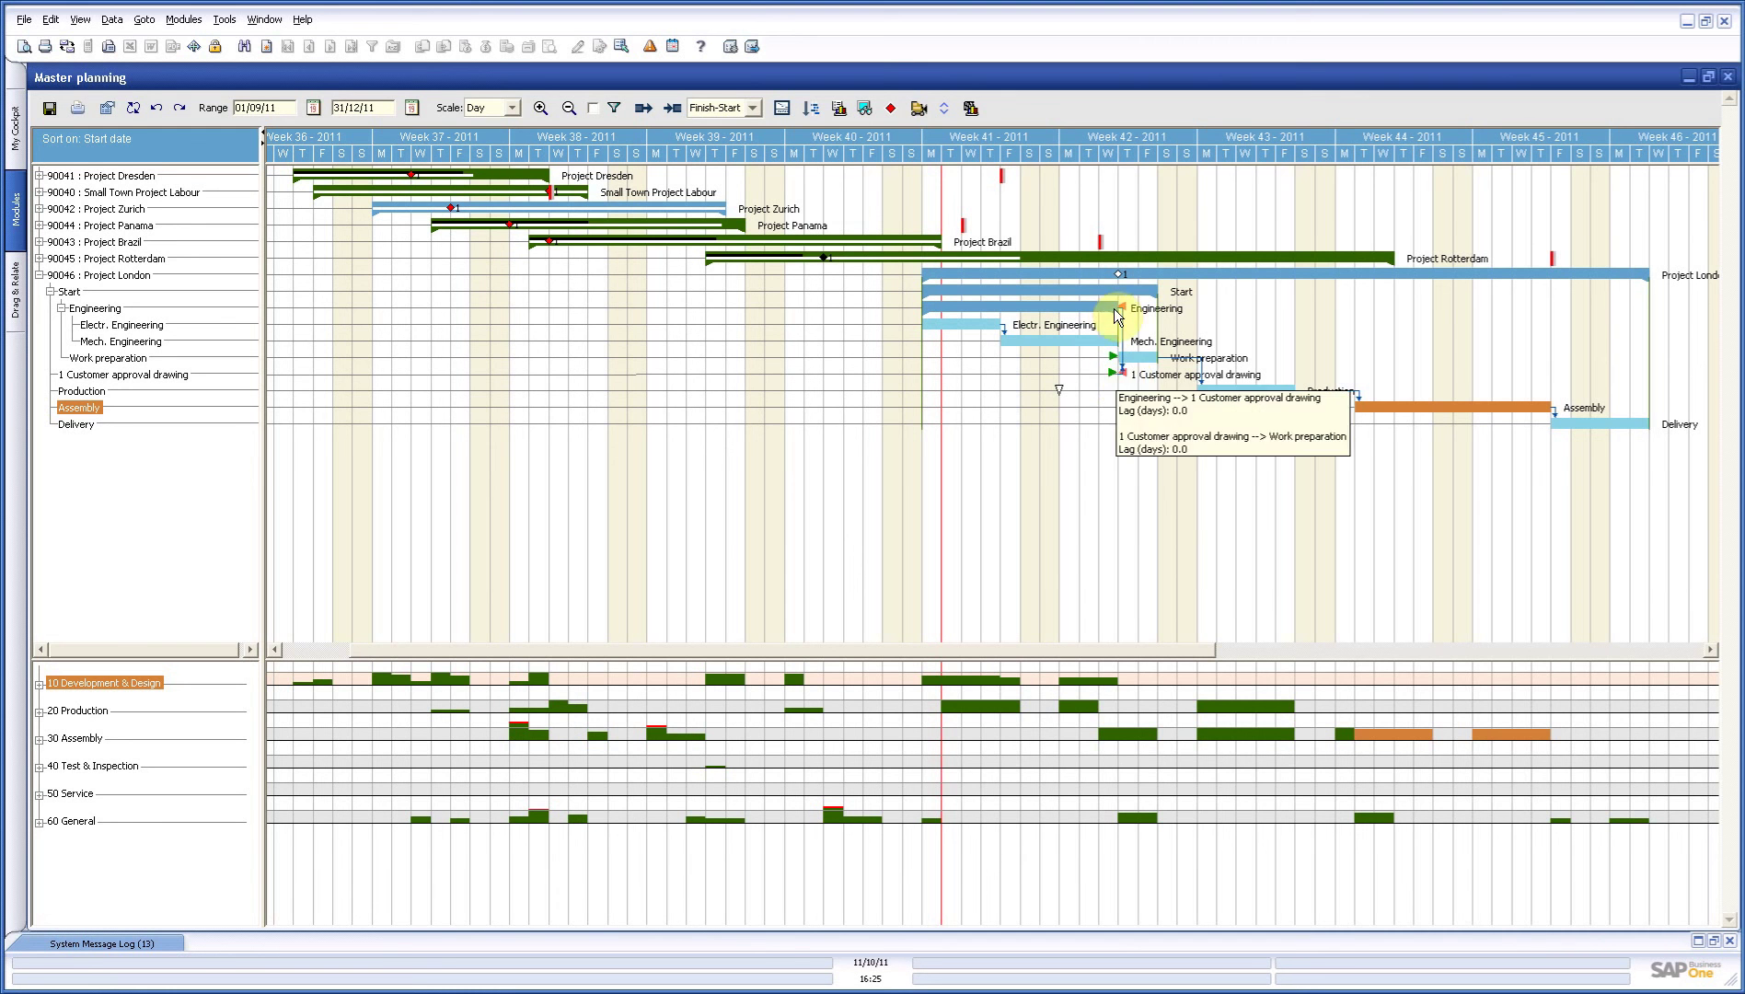
pyautogui.moveTo(1119, 273)
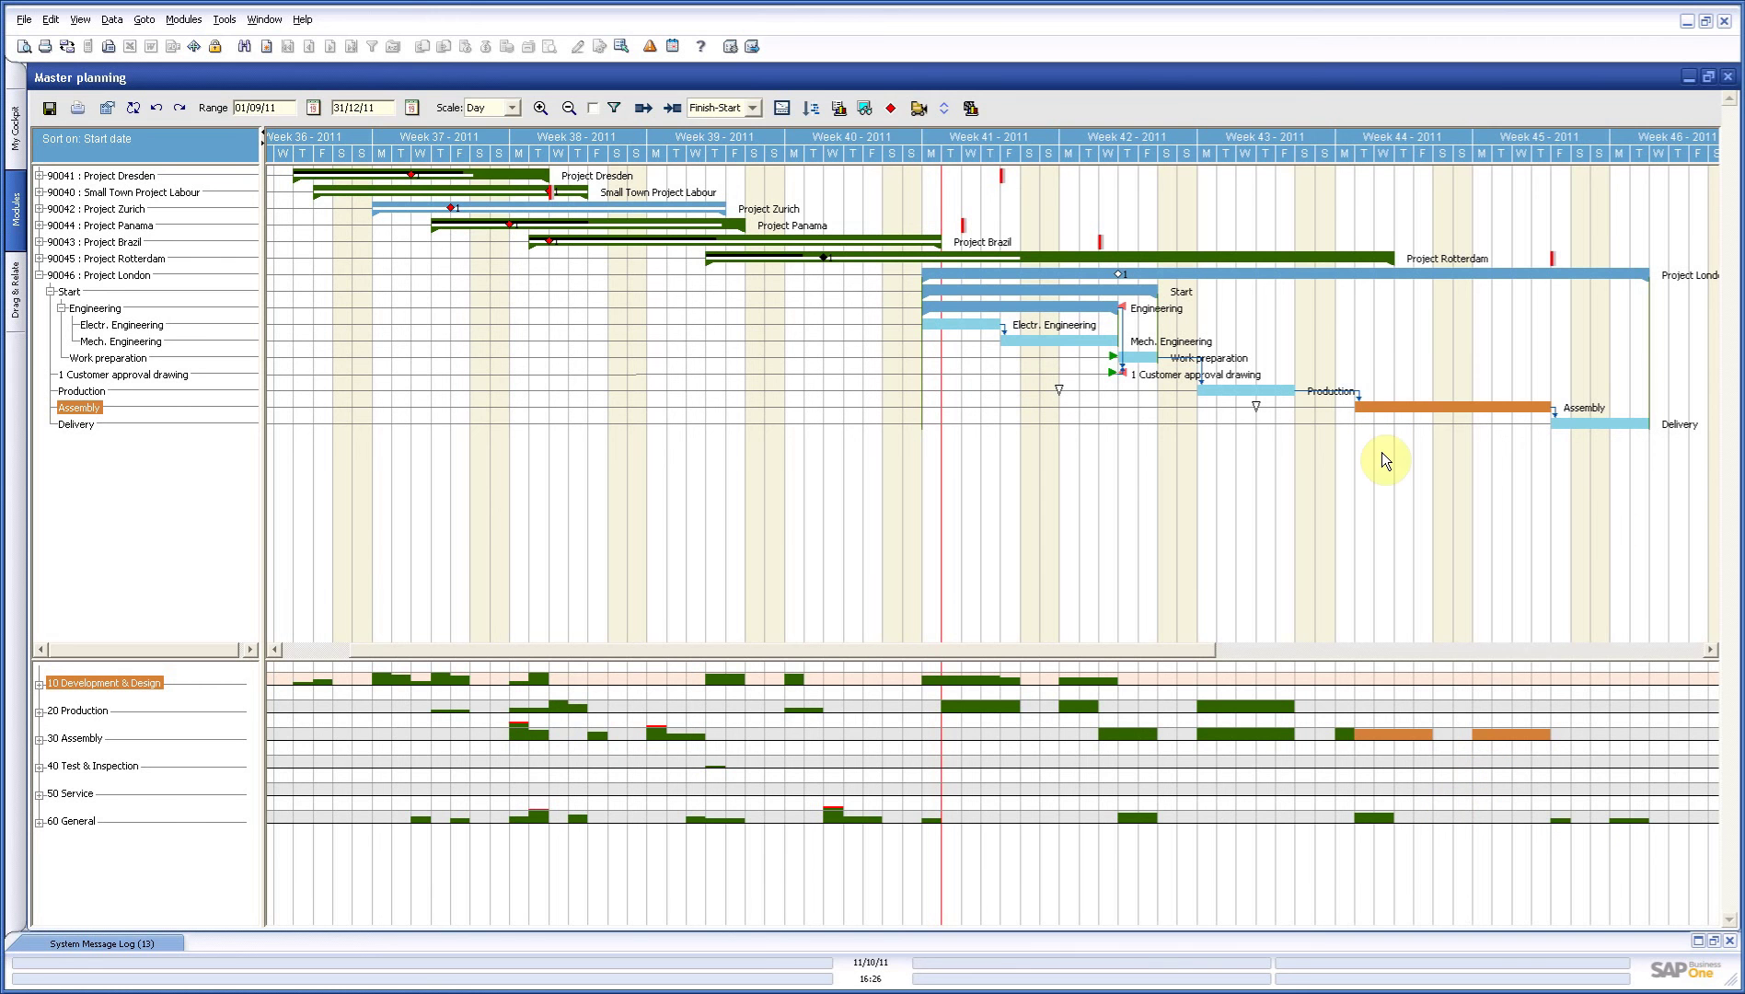
pyautogui.click(1337, 274)
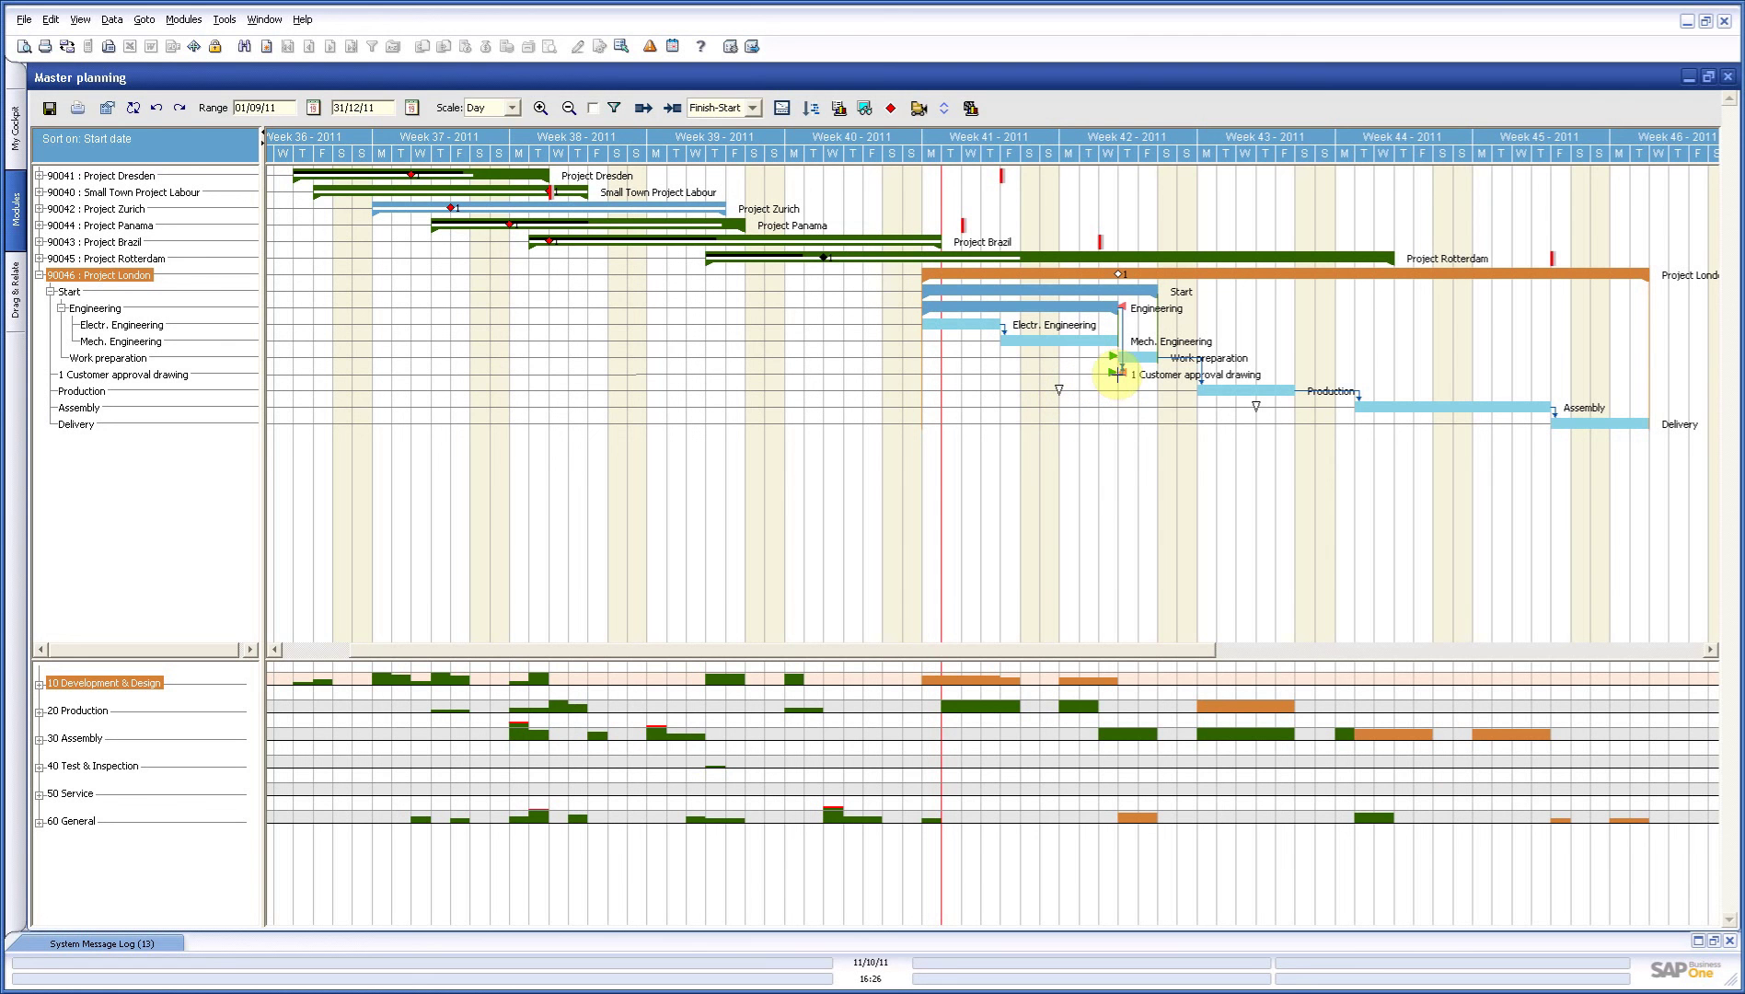
pyautogui.moveTo(1113, 372)
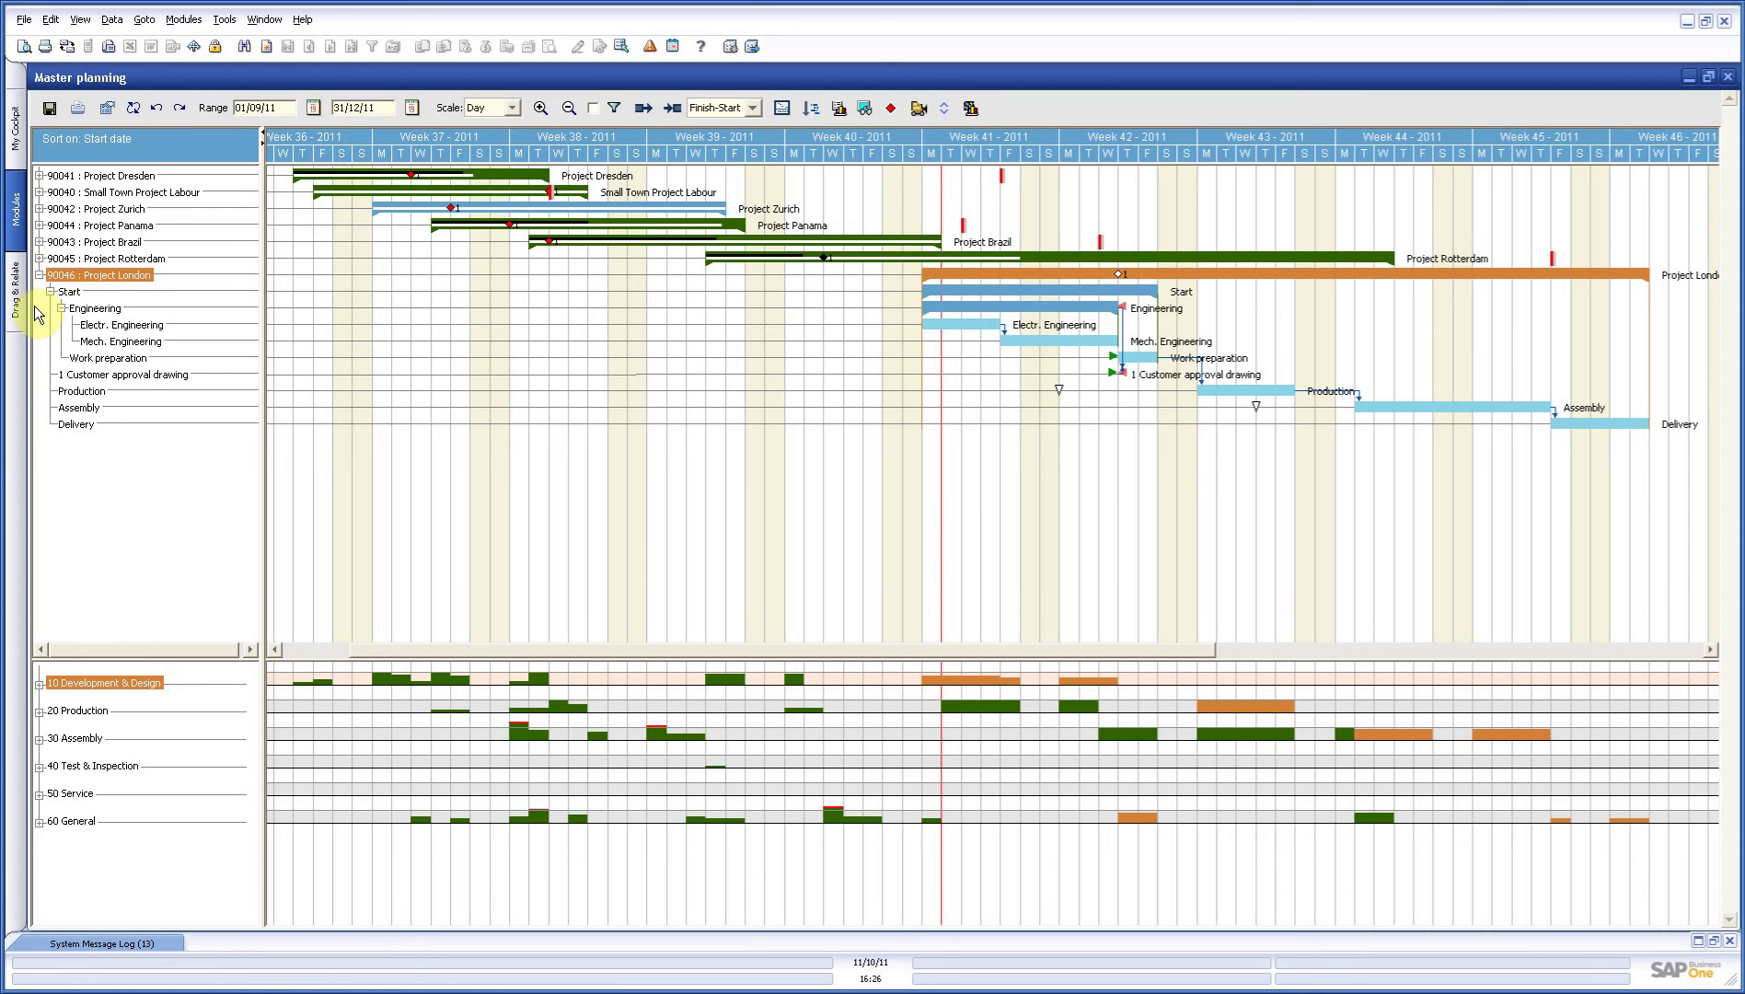
# Step: Collapse Project London and Open all on Project Rotterdam to show its activities, including Mech. Engineering
pyautogui.click(39, 275)
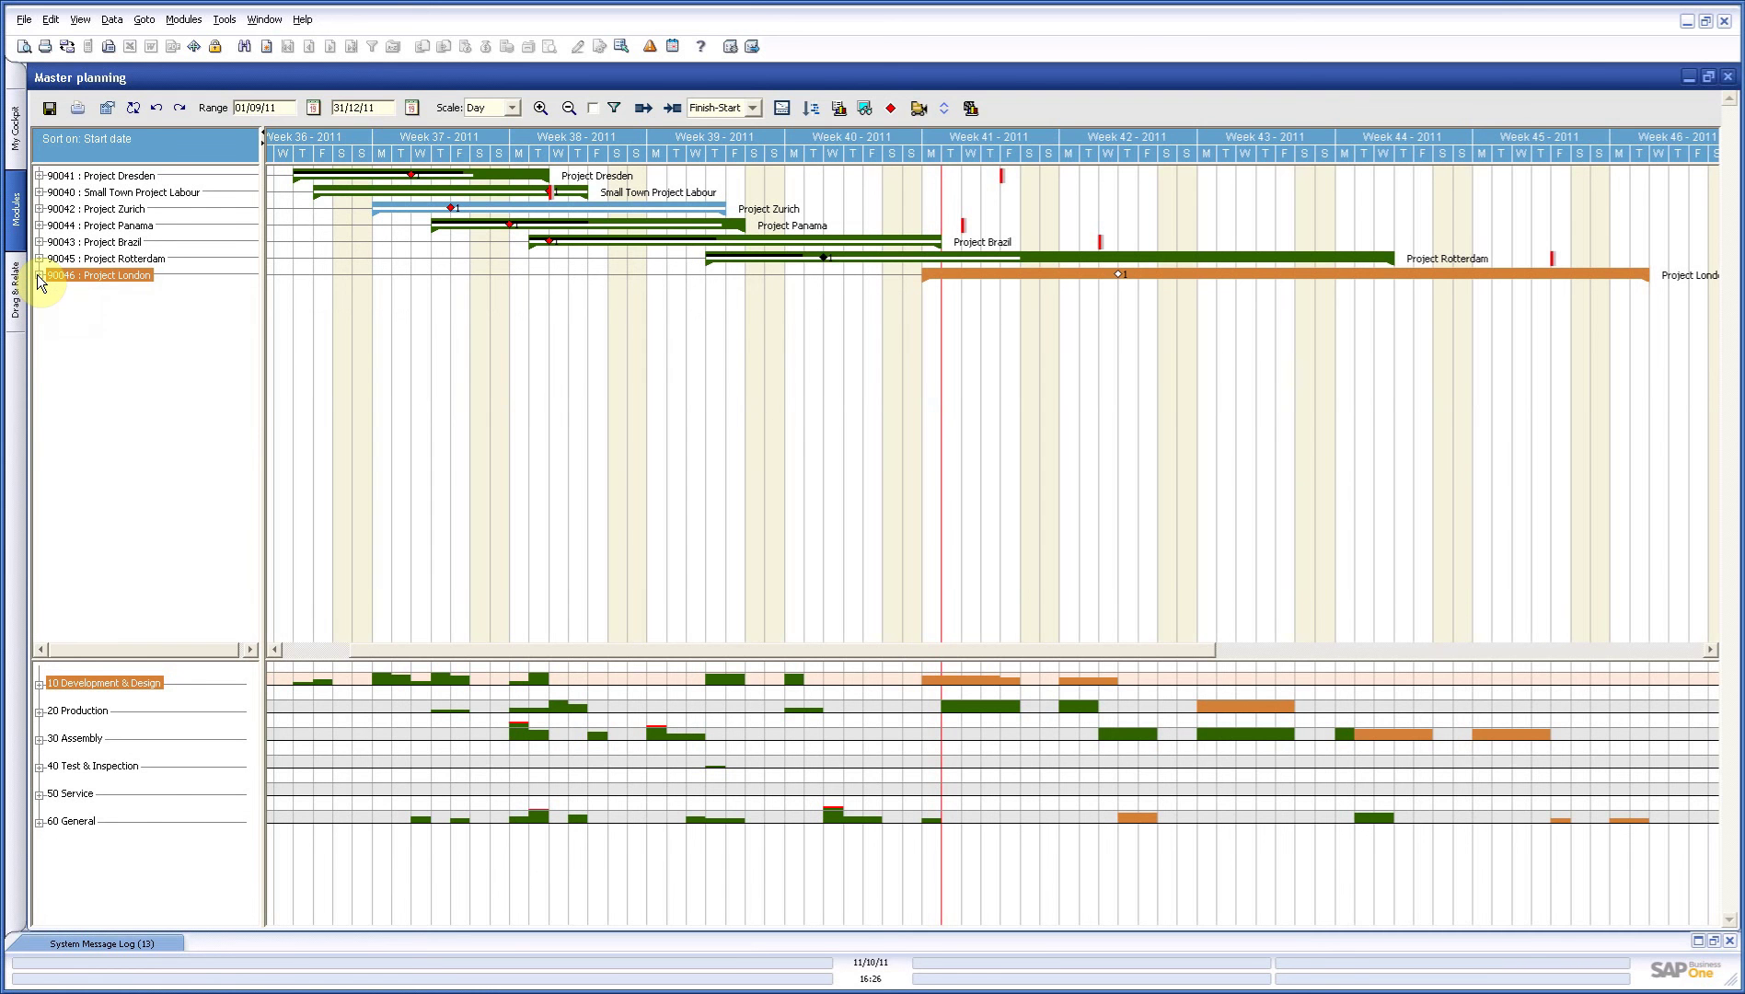
pyautogui.rightClick(101, 262)
pyautogui.click(163, 372)
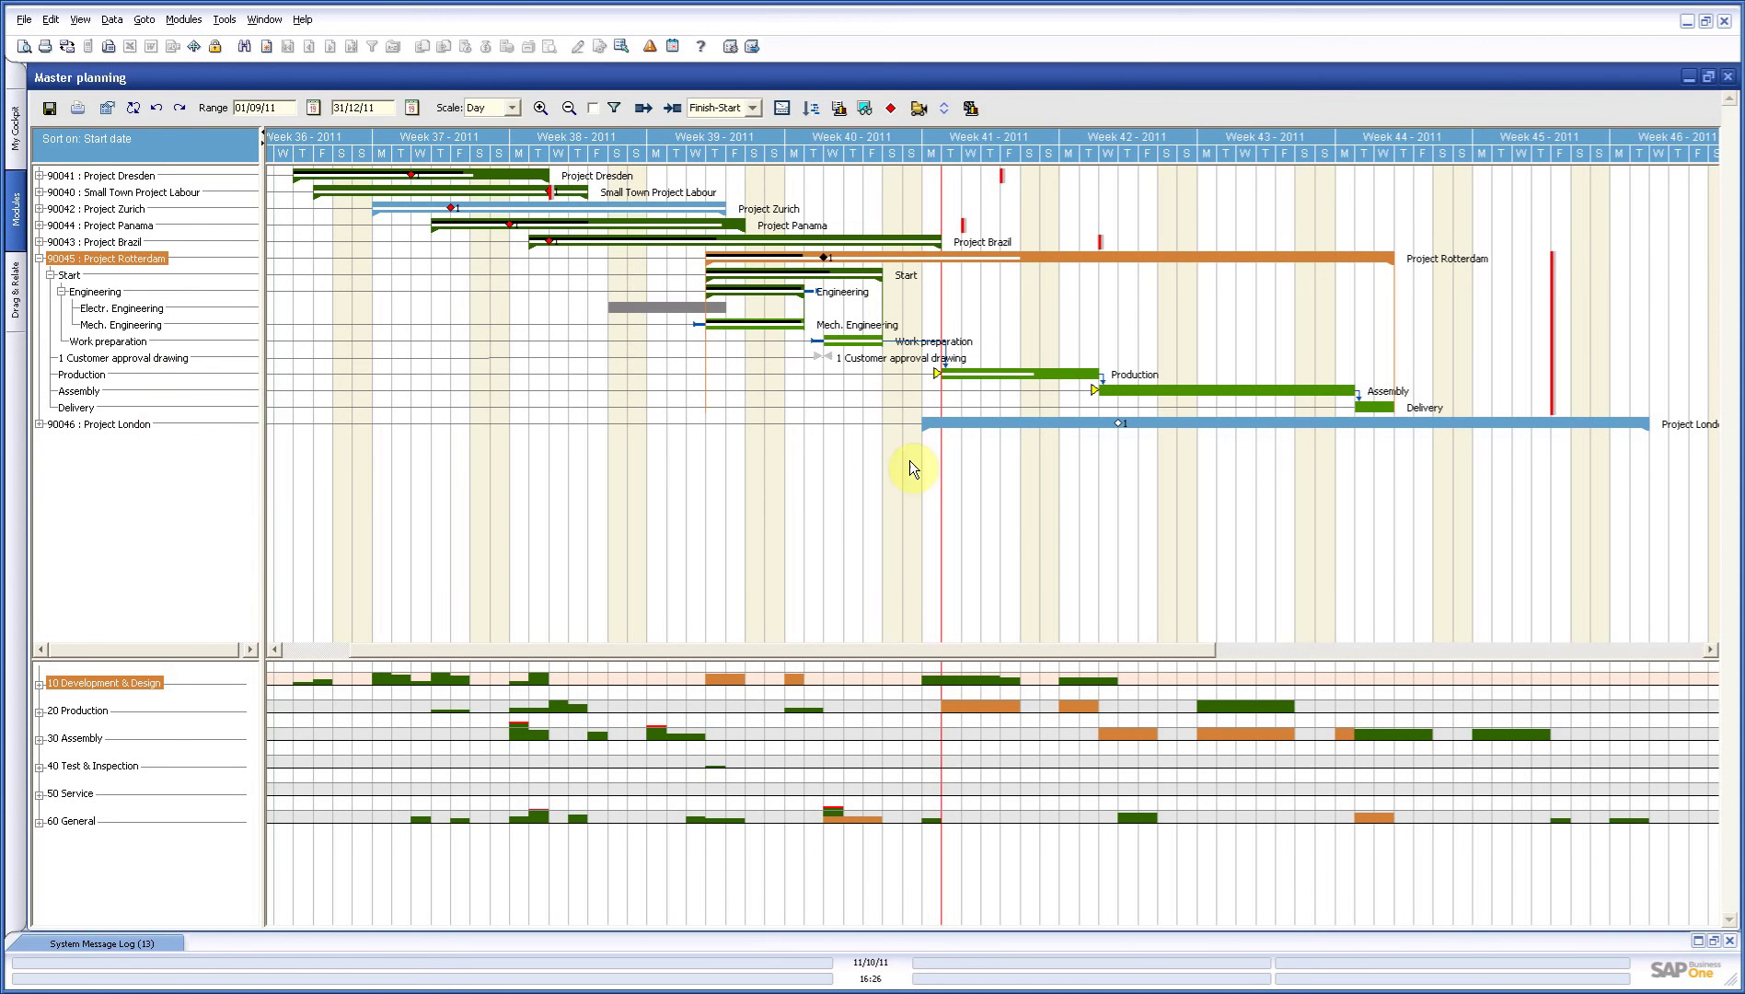
pyautogui.moveTo(965, 422)
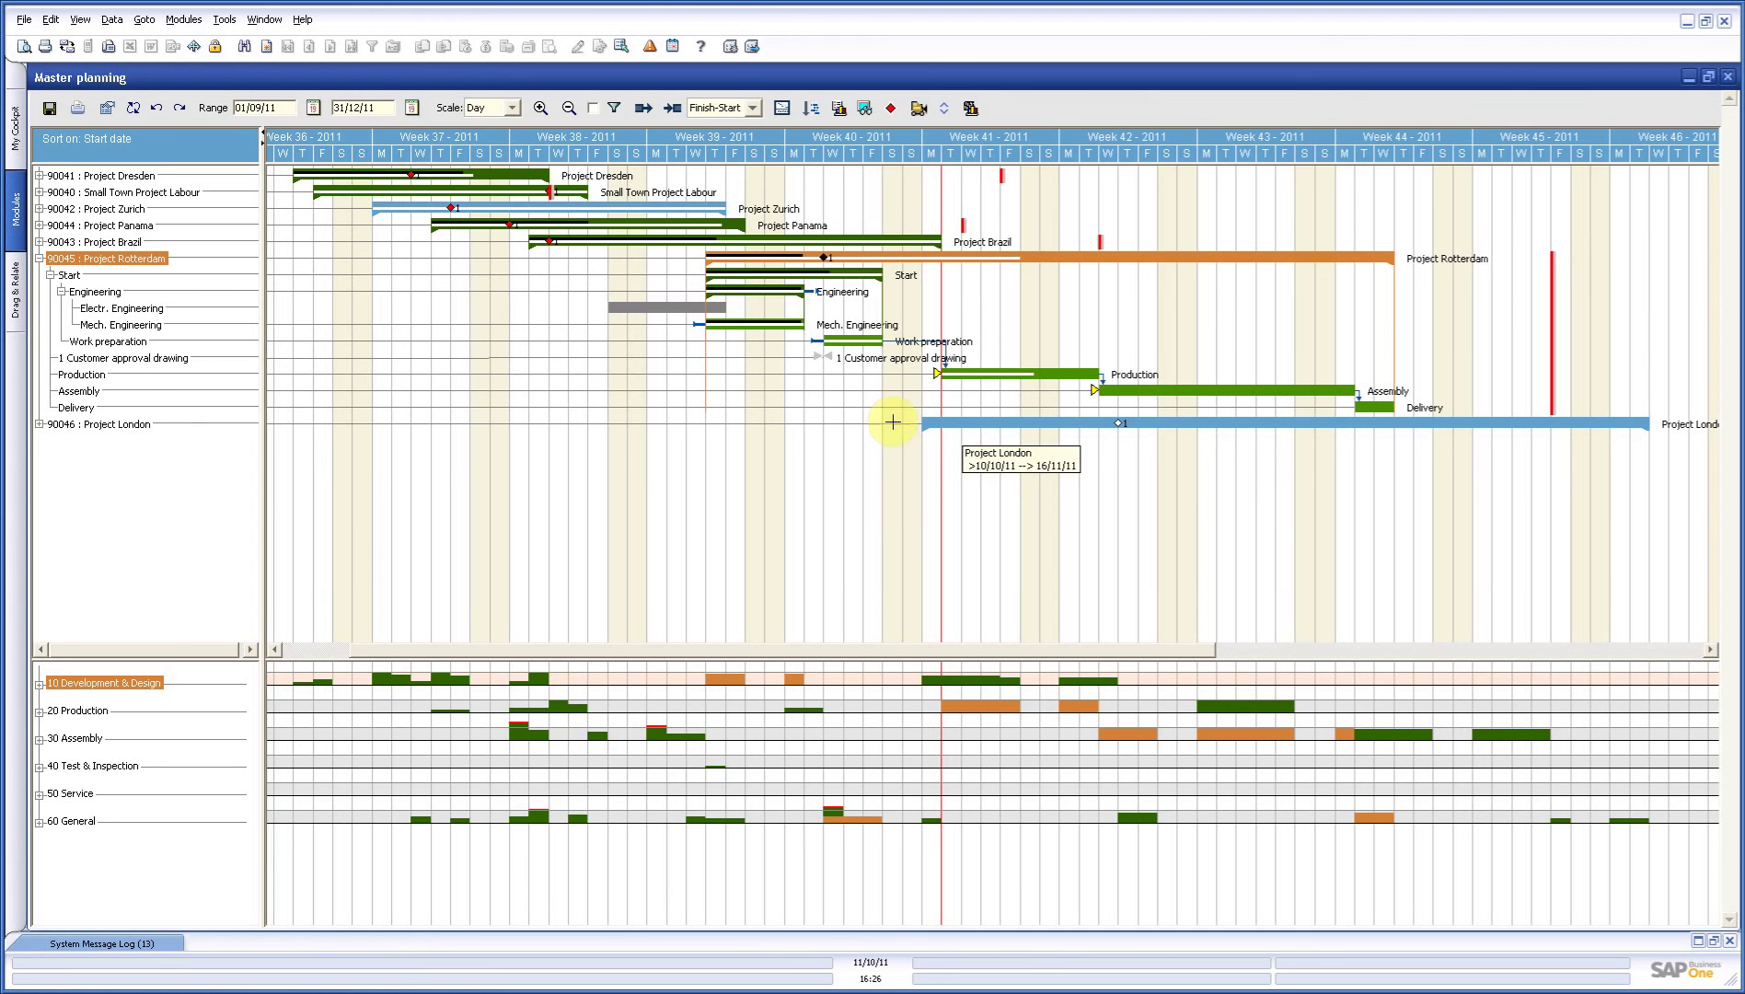
pyautogui.moveTo(107, 425)
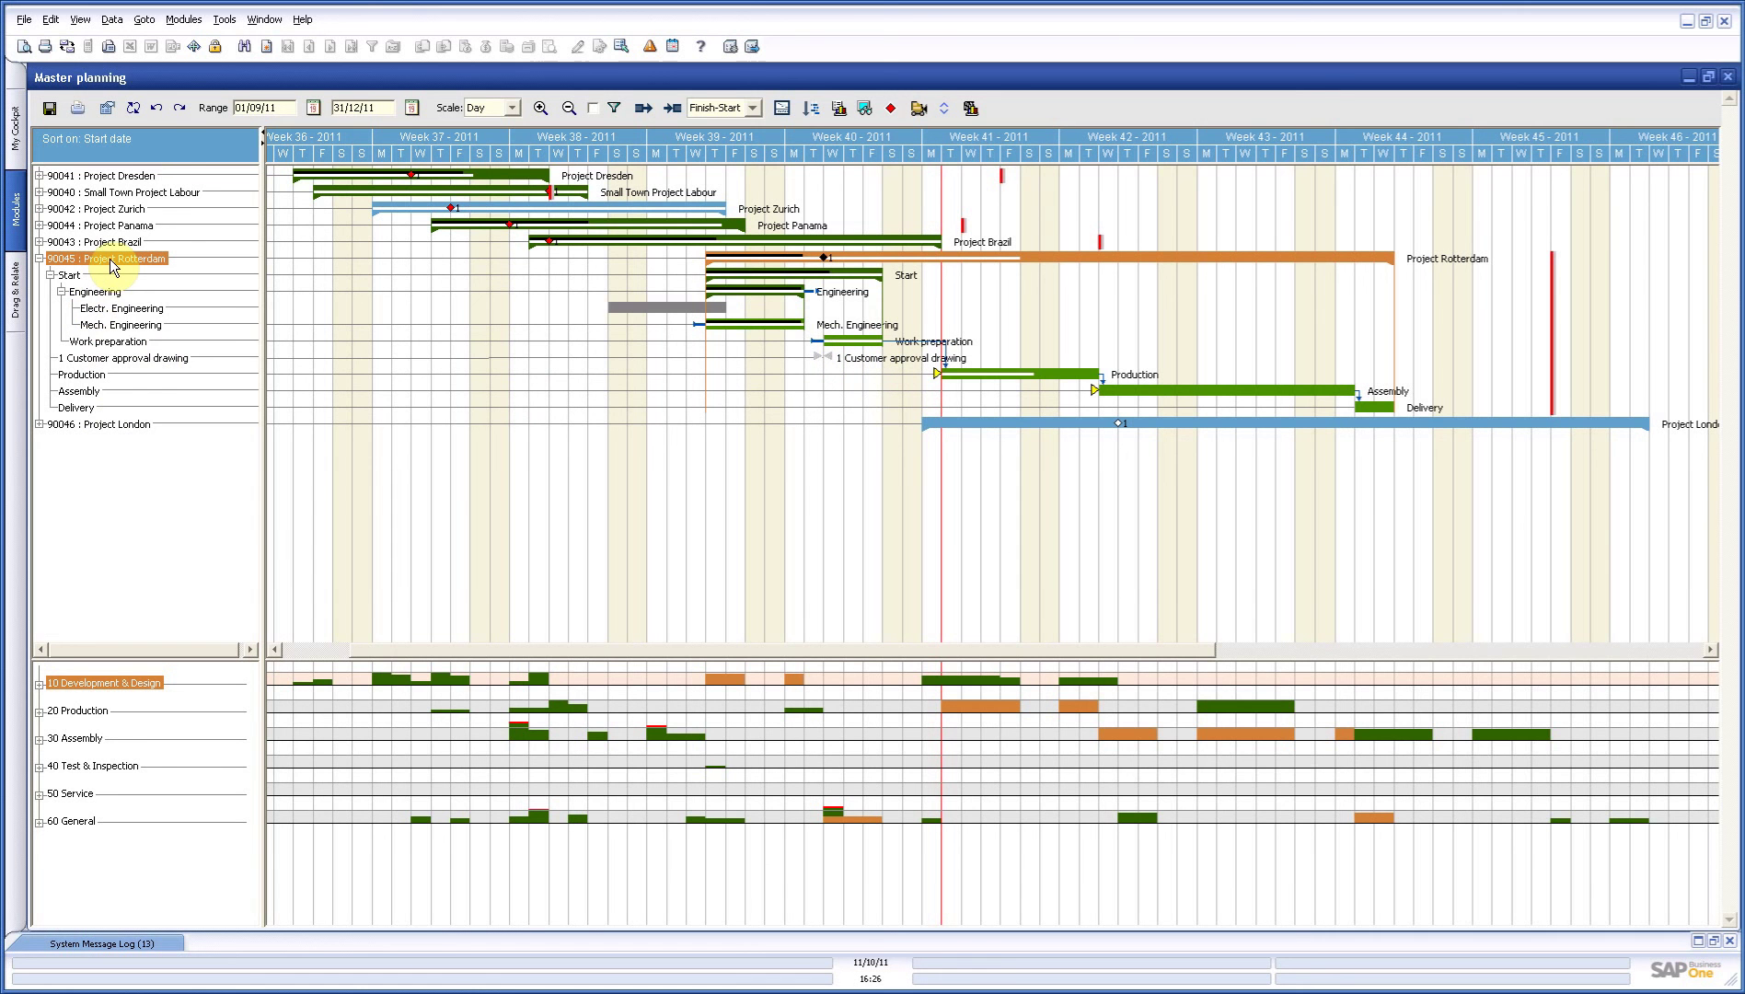
pyautogui.moveTo(109, 260)
pyautogui.moveTo(737, 329)
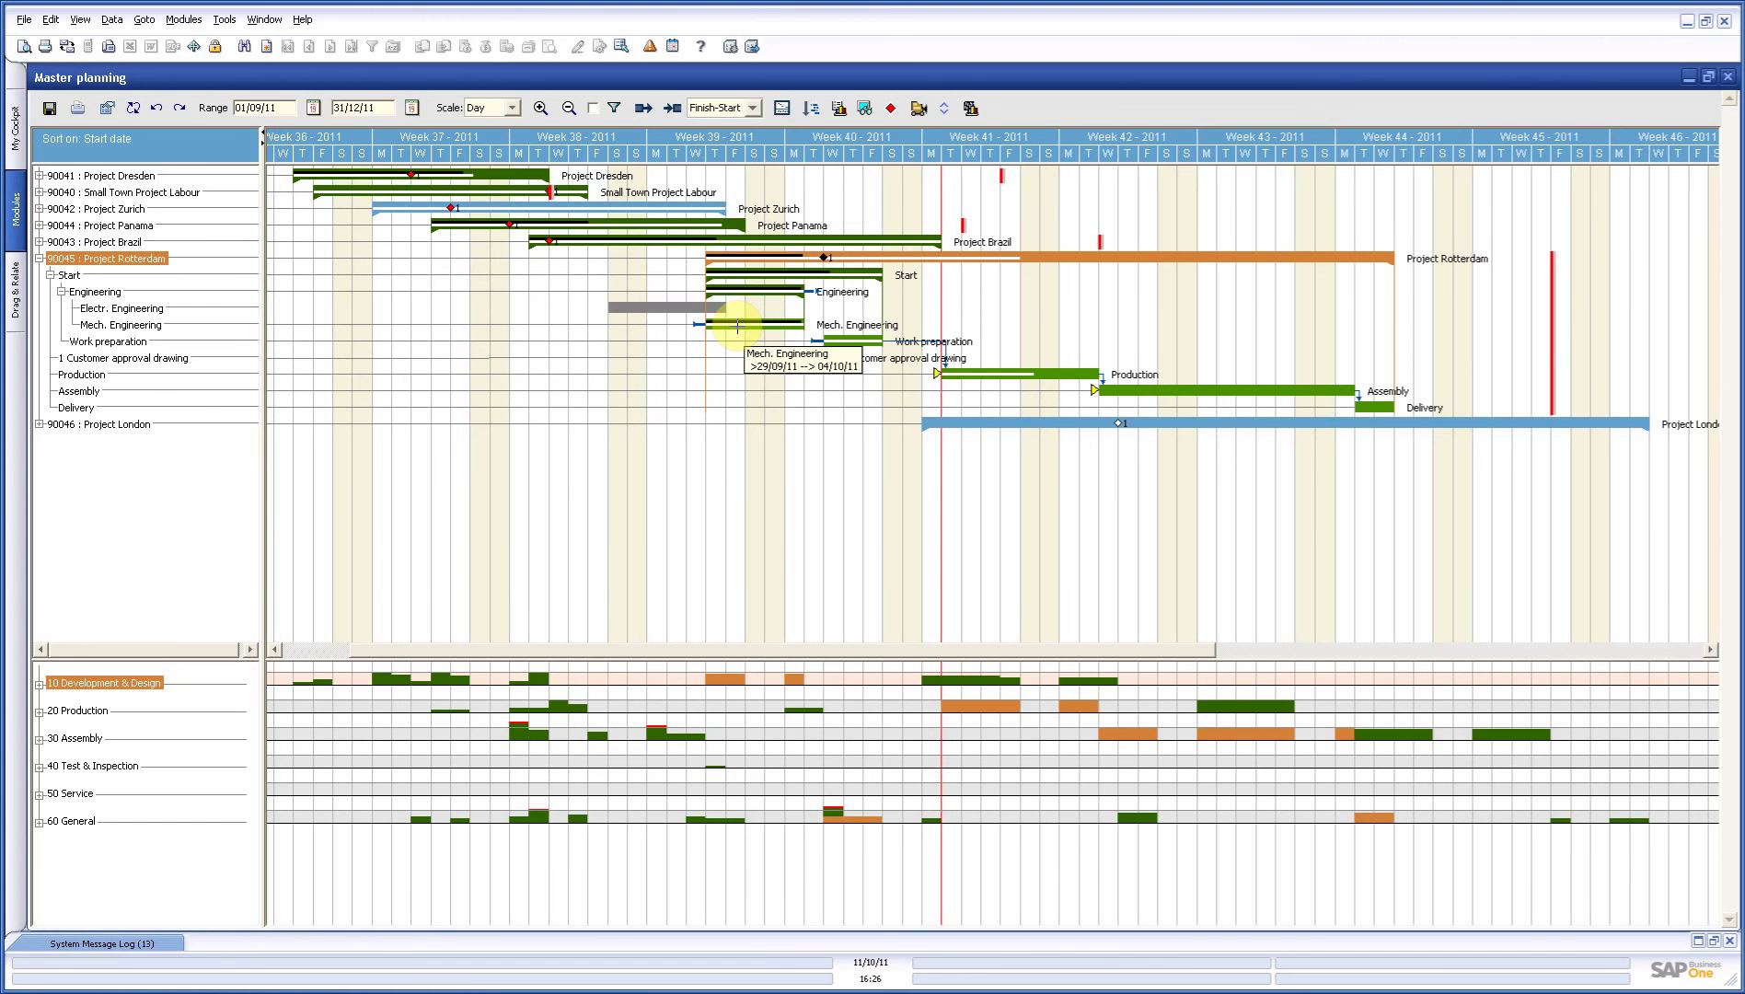
pyautogui.moveTo(145, 327)
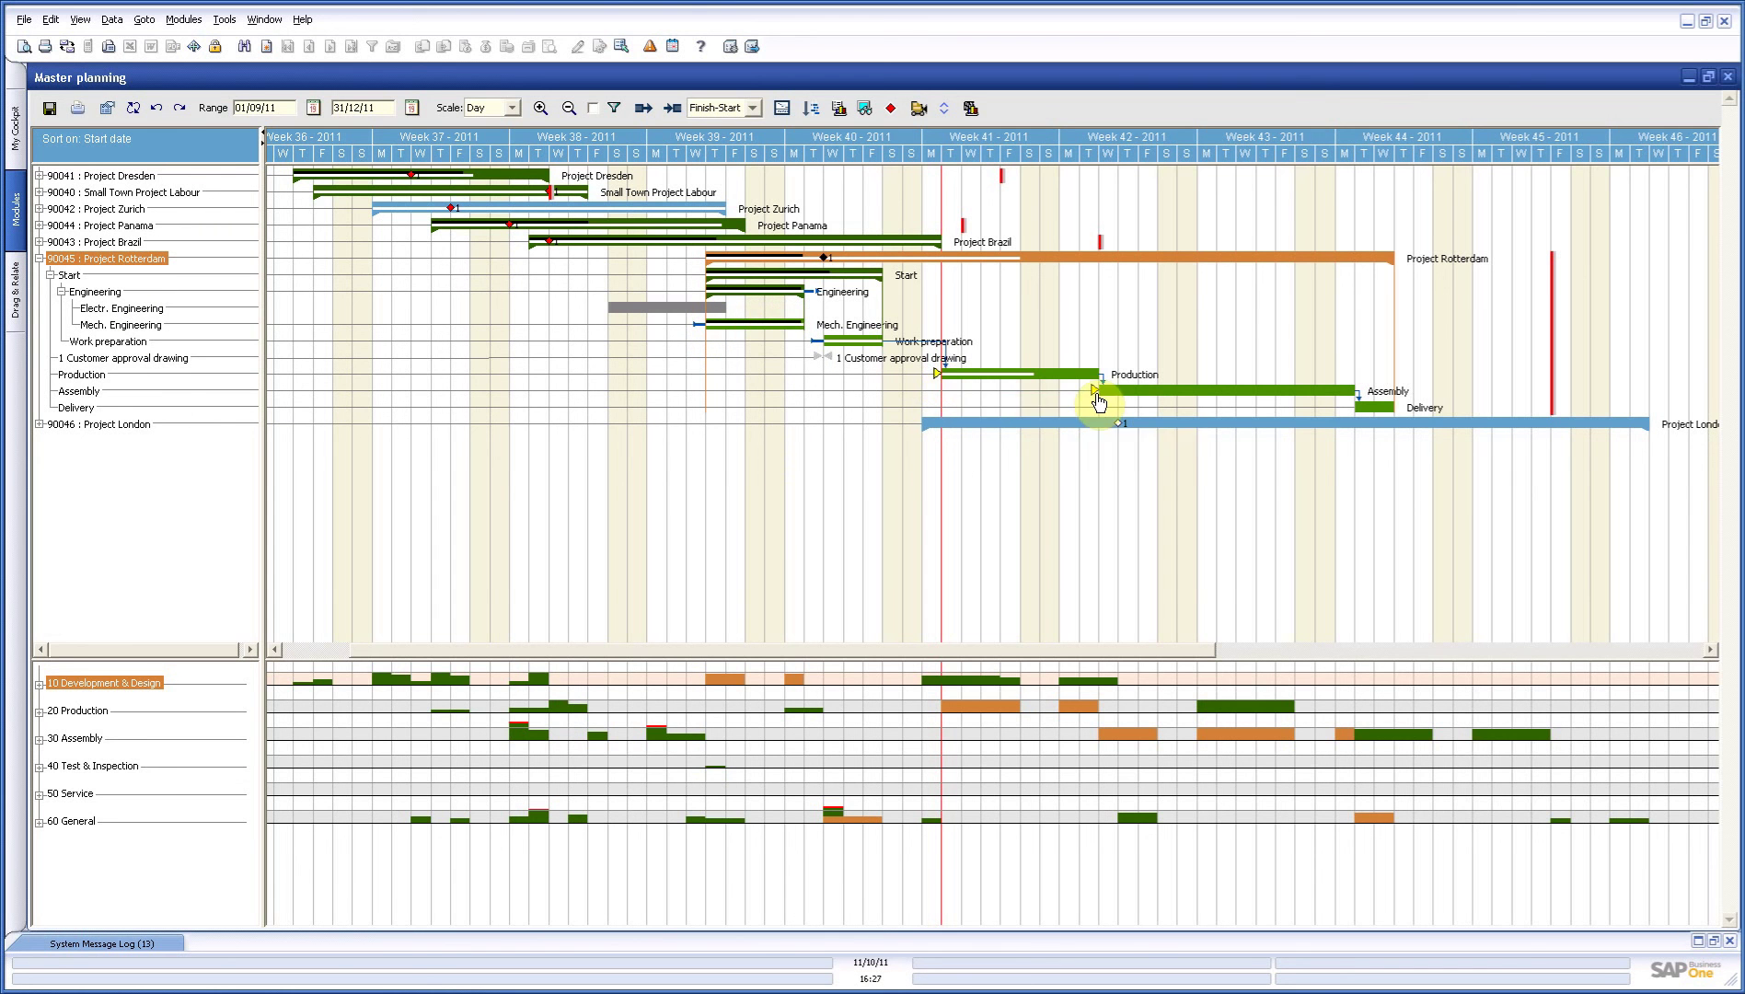
pyautogui.moveTo(1097, 398)
pyautogui.moveTo(934, 372)
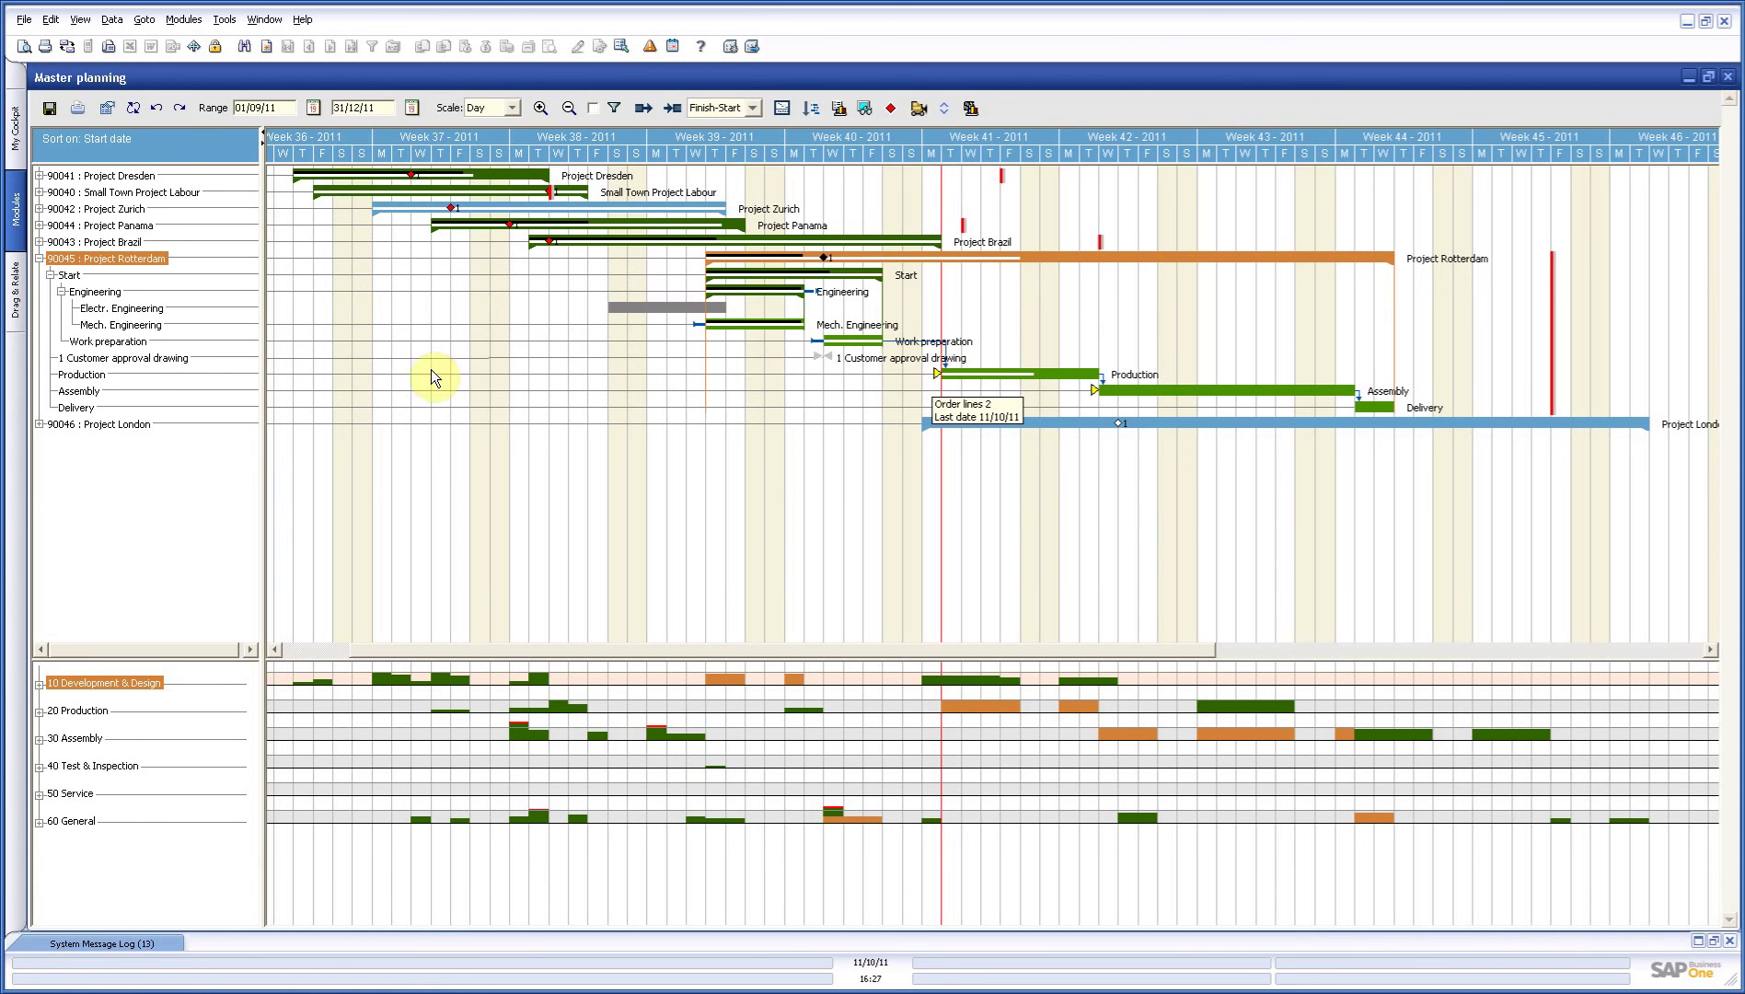
# Step: Check Production's linked purchase orders and the steel plate's project, then close back to planning
pyautogui.rightClick(78, 378)
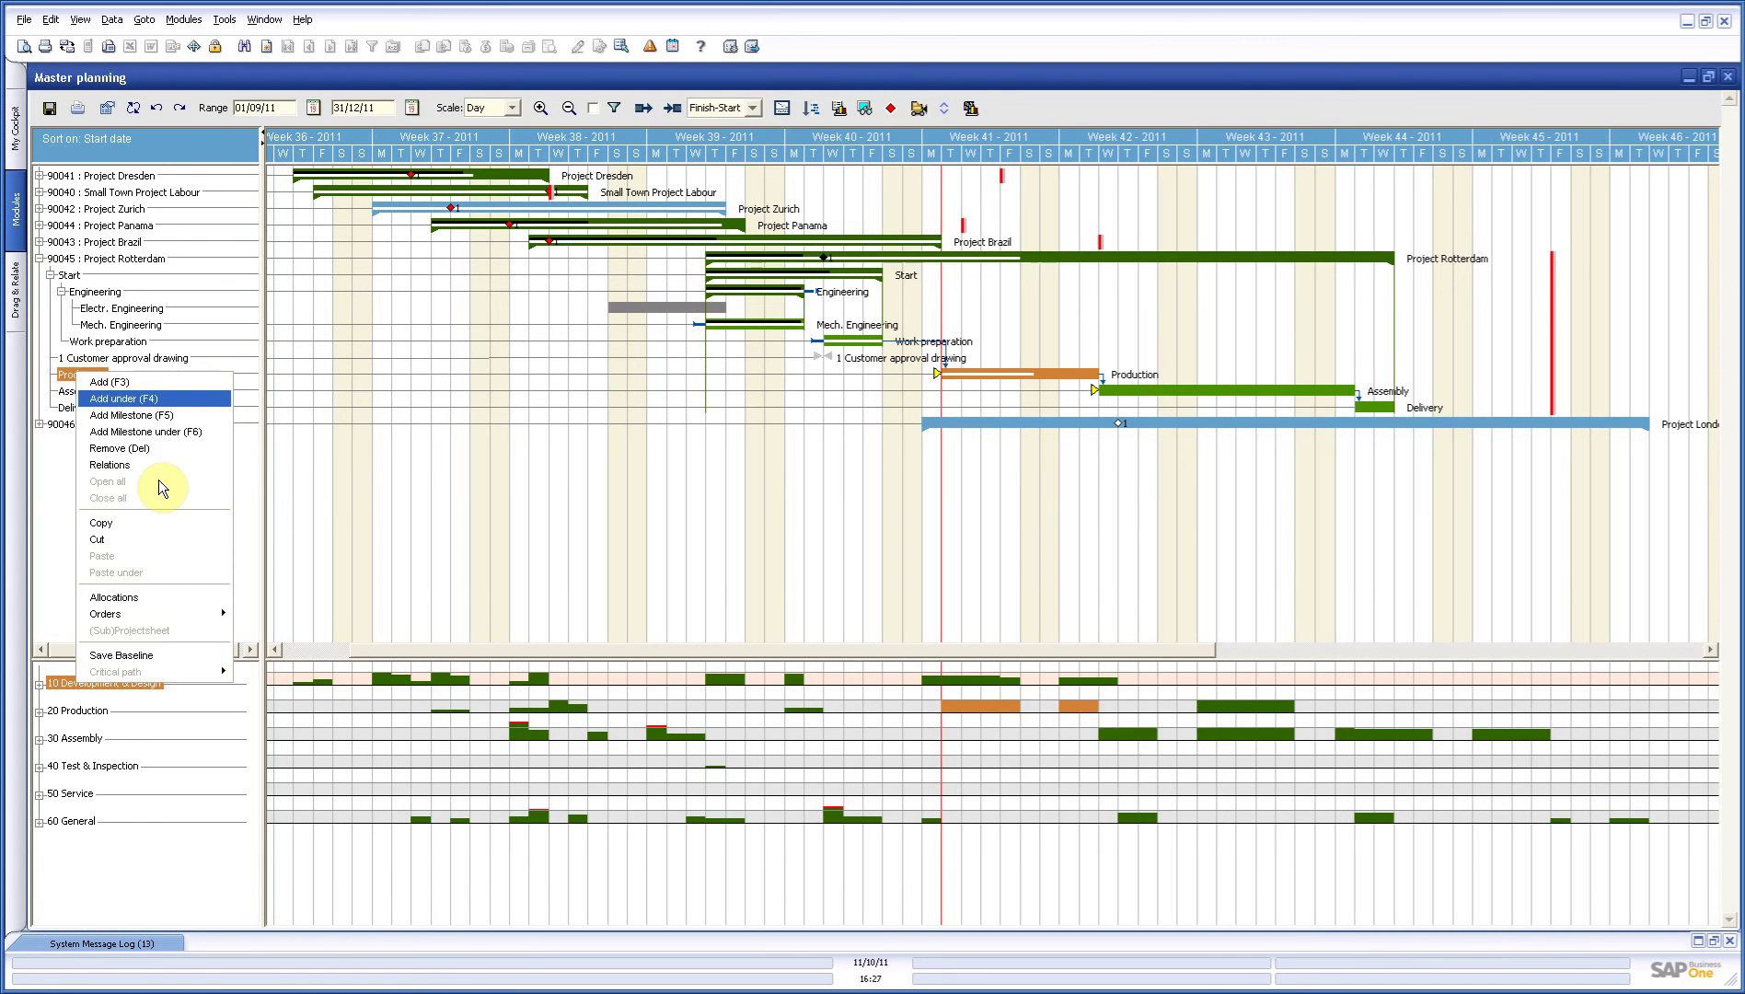
pyautogui.click(259, 619)
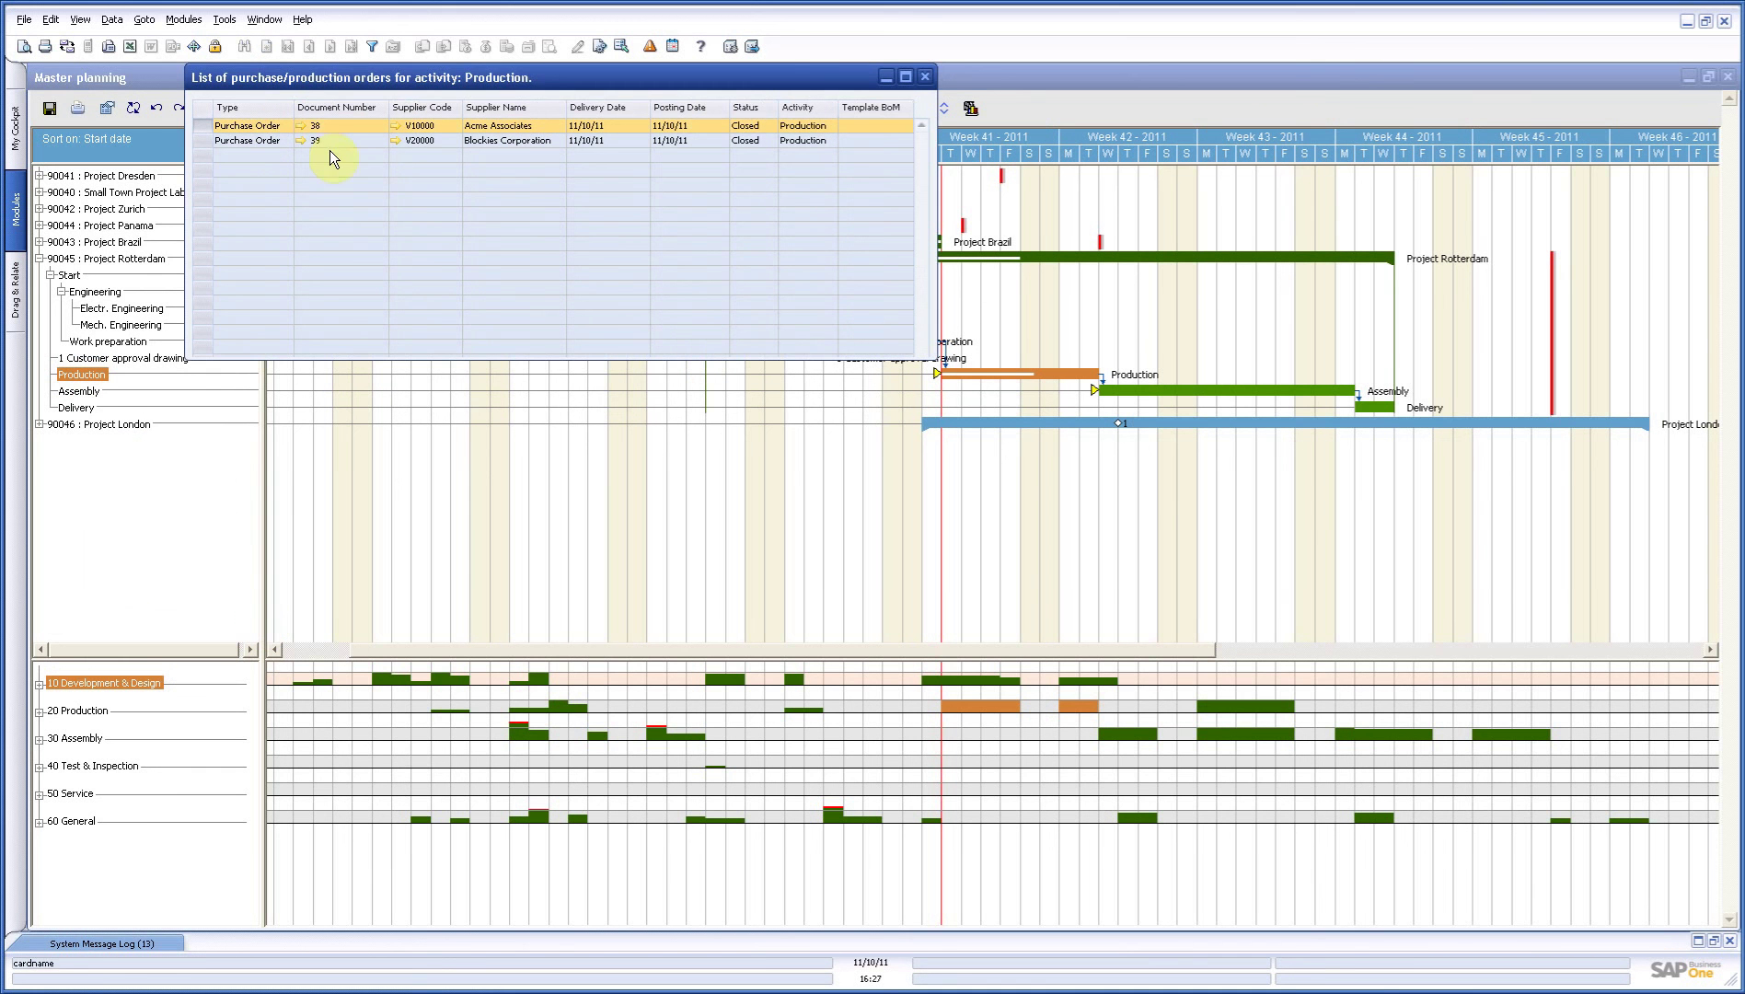
pyautogui.click(299, 140)
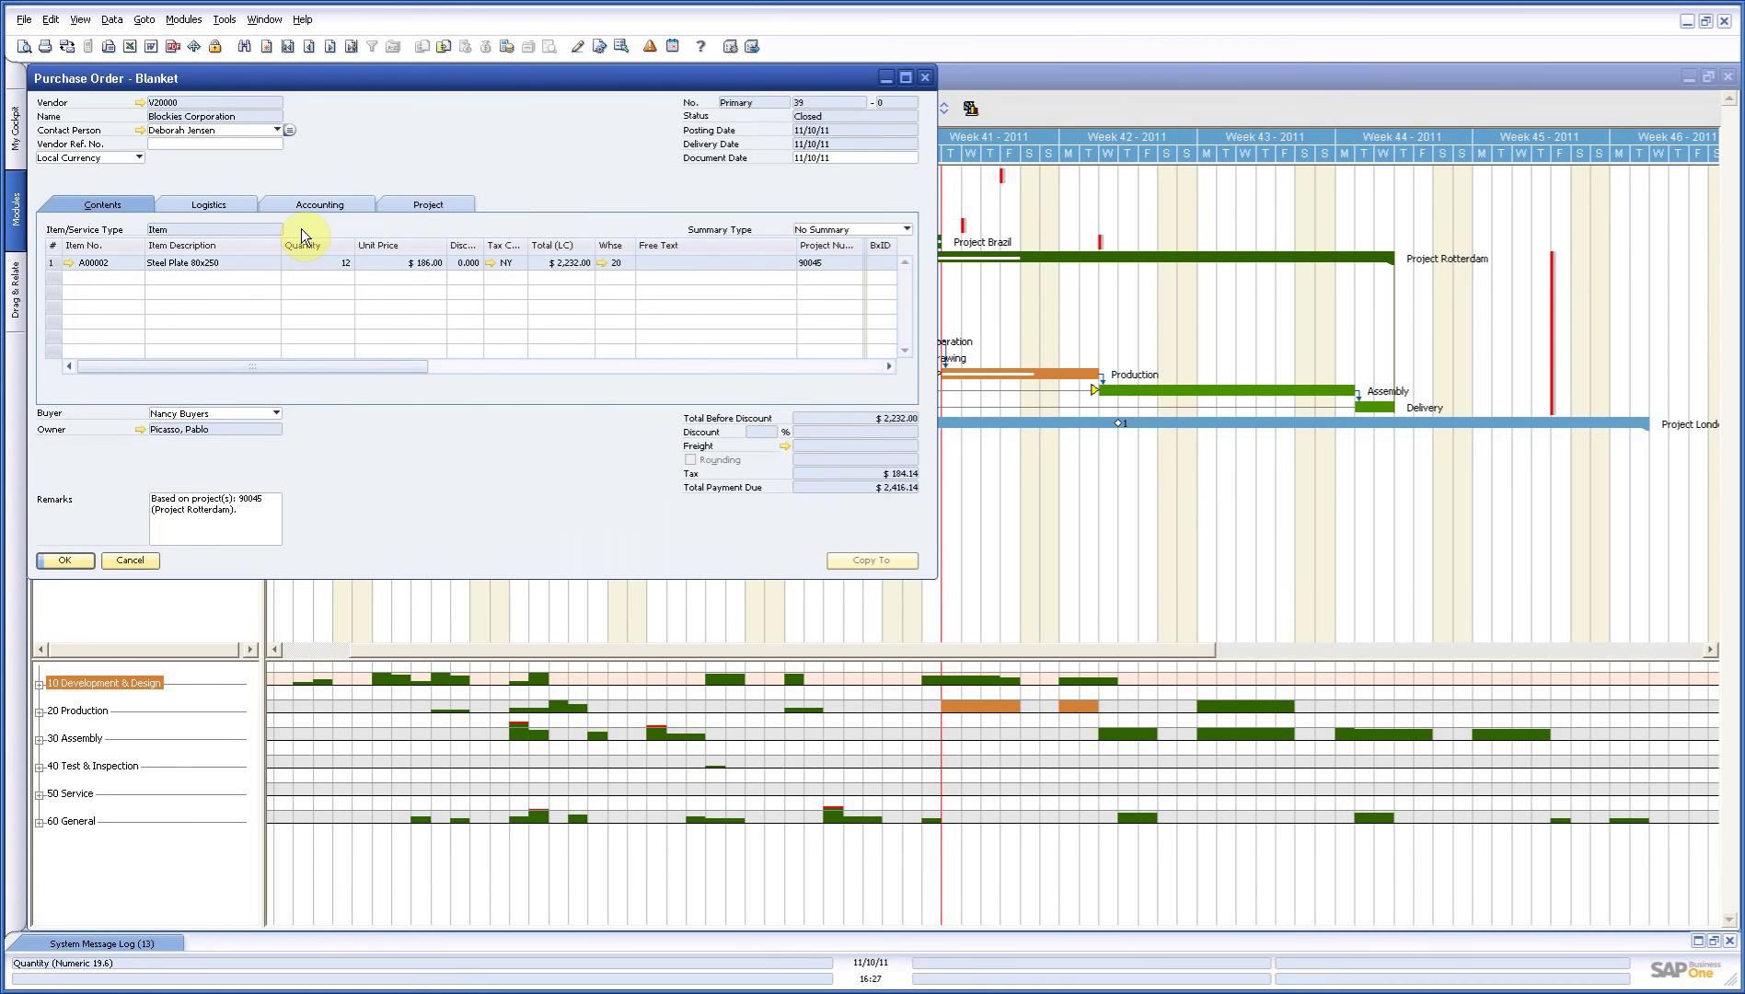
pyautogui.click(413, 204)
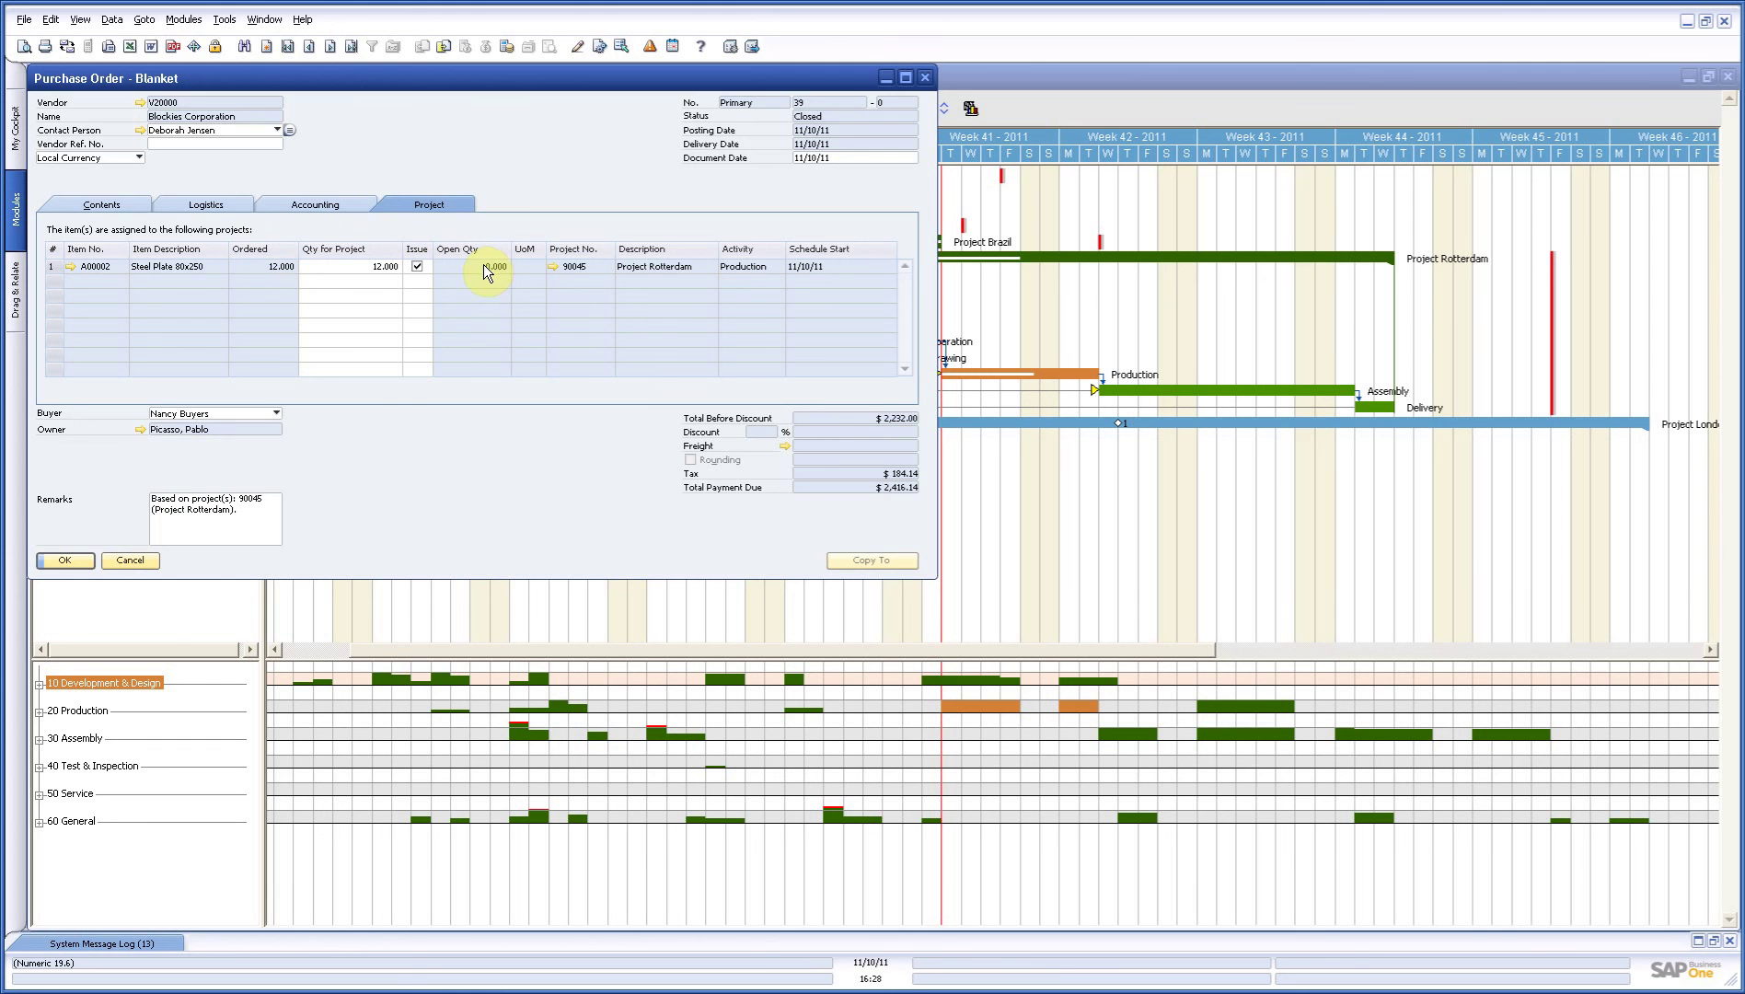
pyautogui.click(136, 558)
pyautogui.click(923, 79)
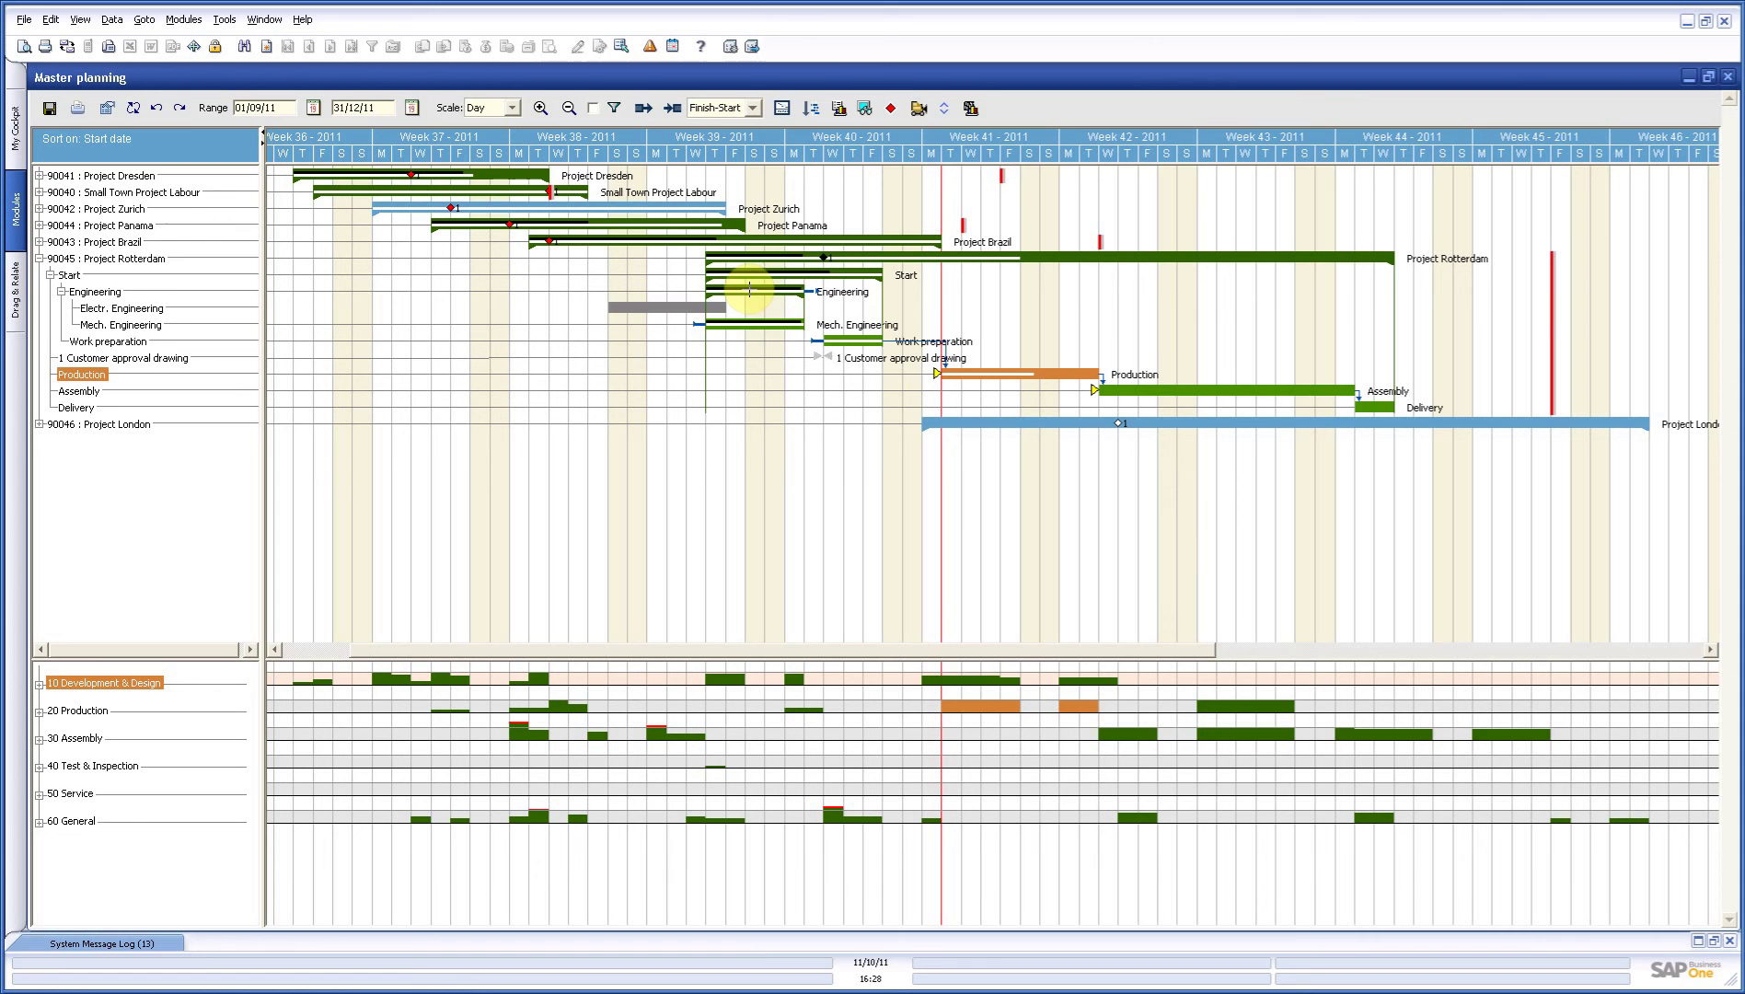
# Step: Open Project Rotterdam's project sheet and expand its Hours tree: 267 budgeted, 71 actual hours
pyautogui.doubleClick(117, 326)
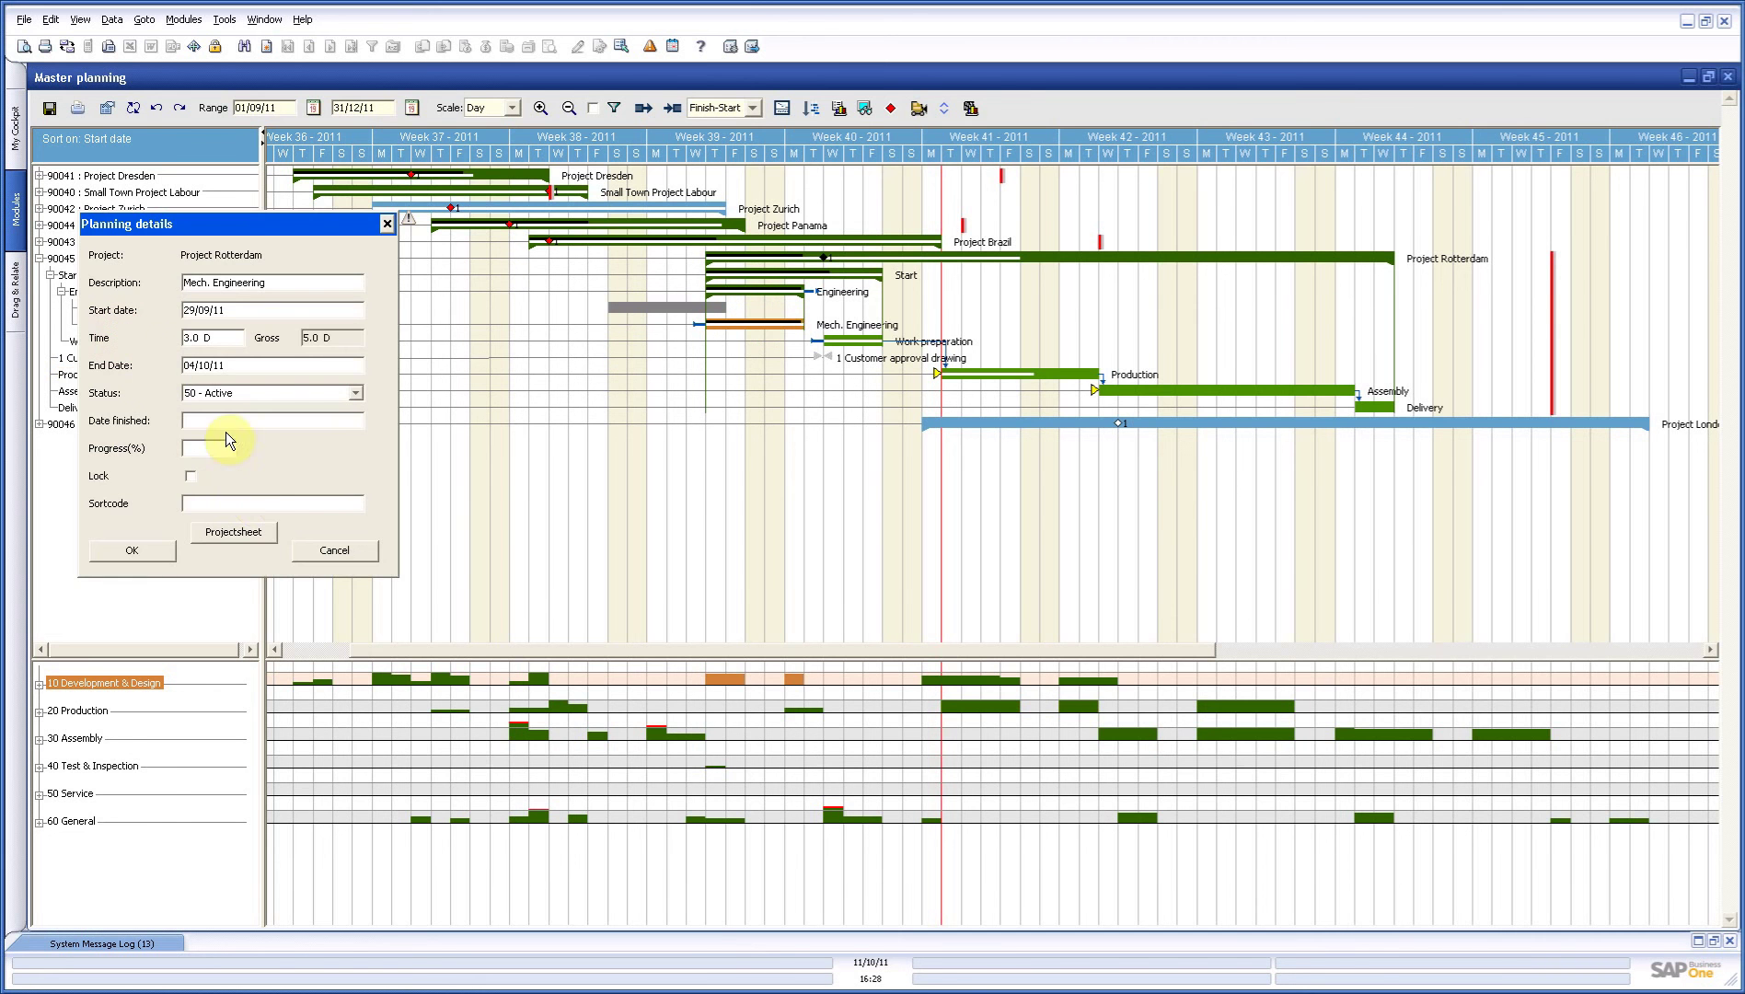
pyautogui.click(250, 535)
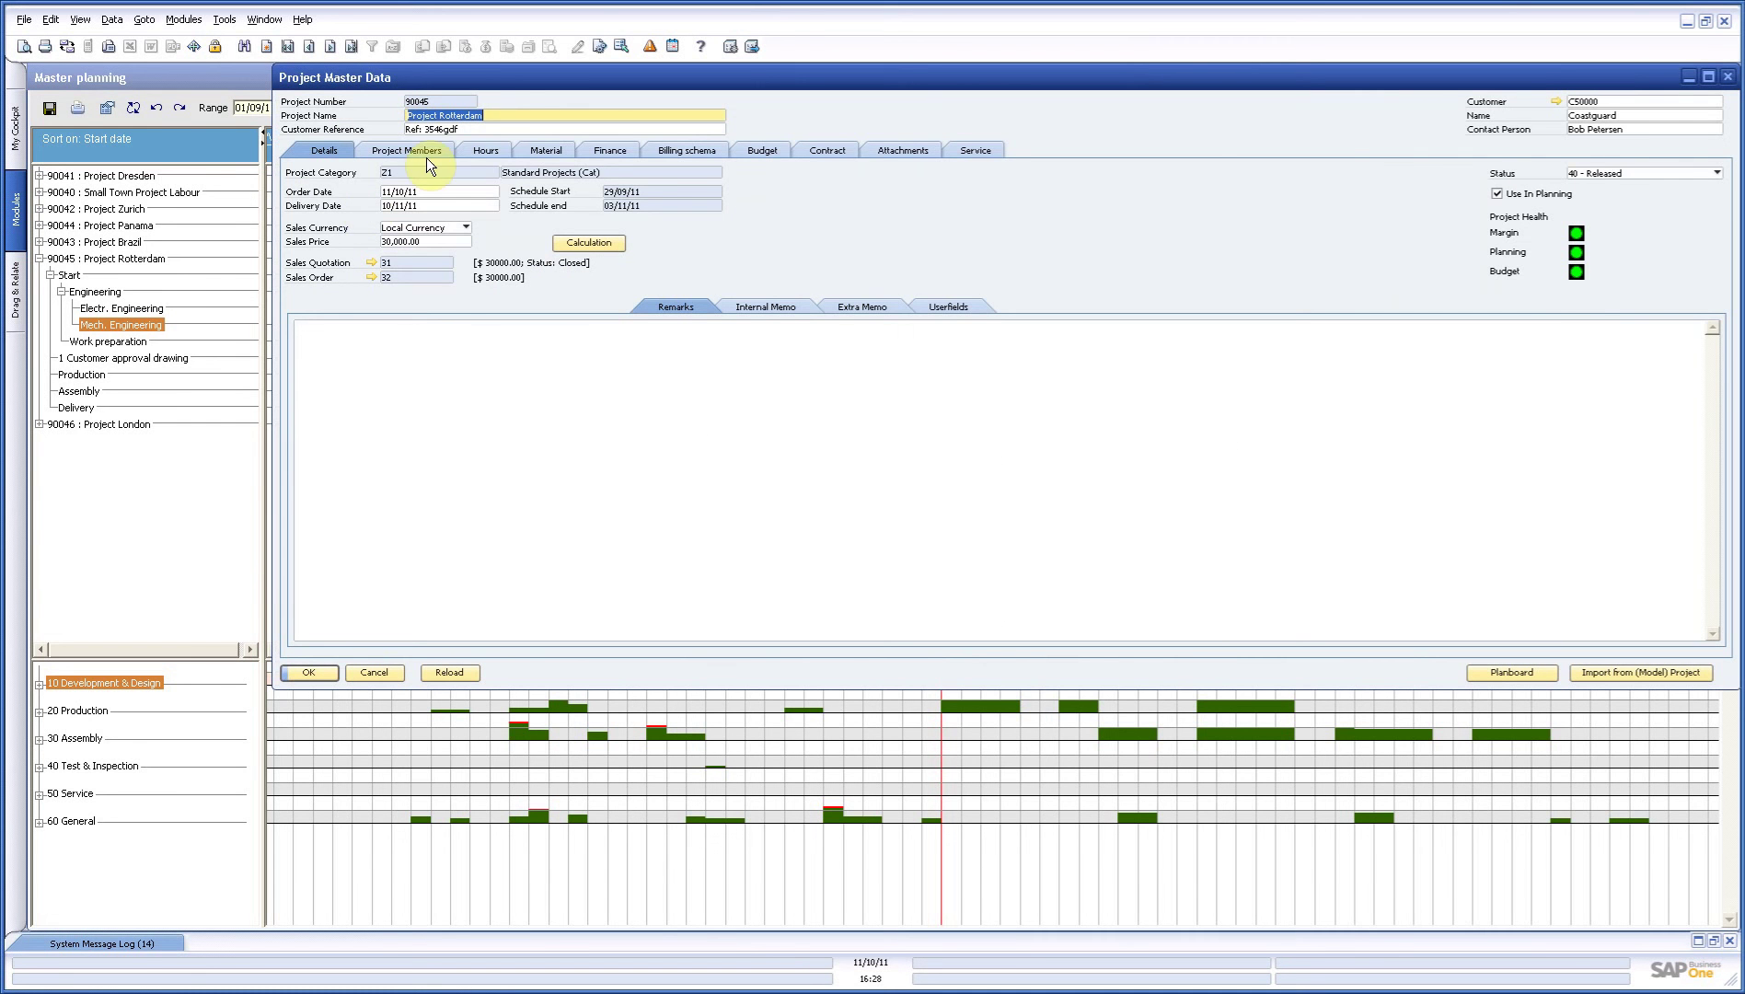
pyautogui.click(492, 150)
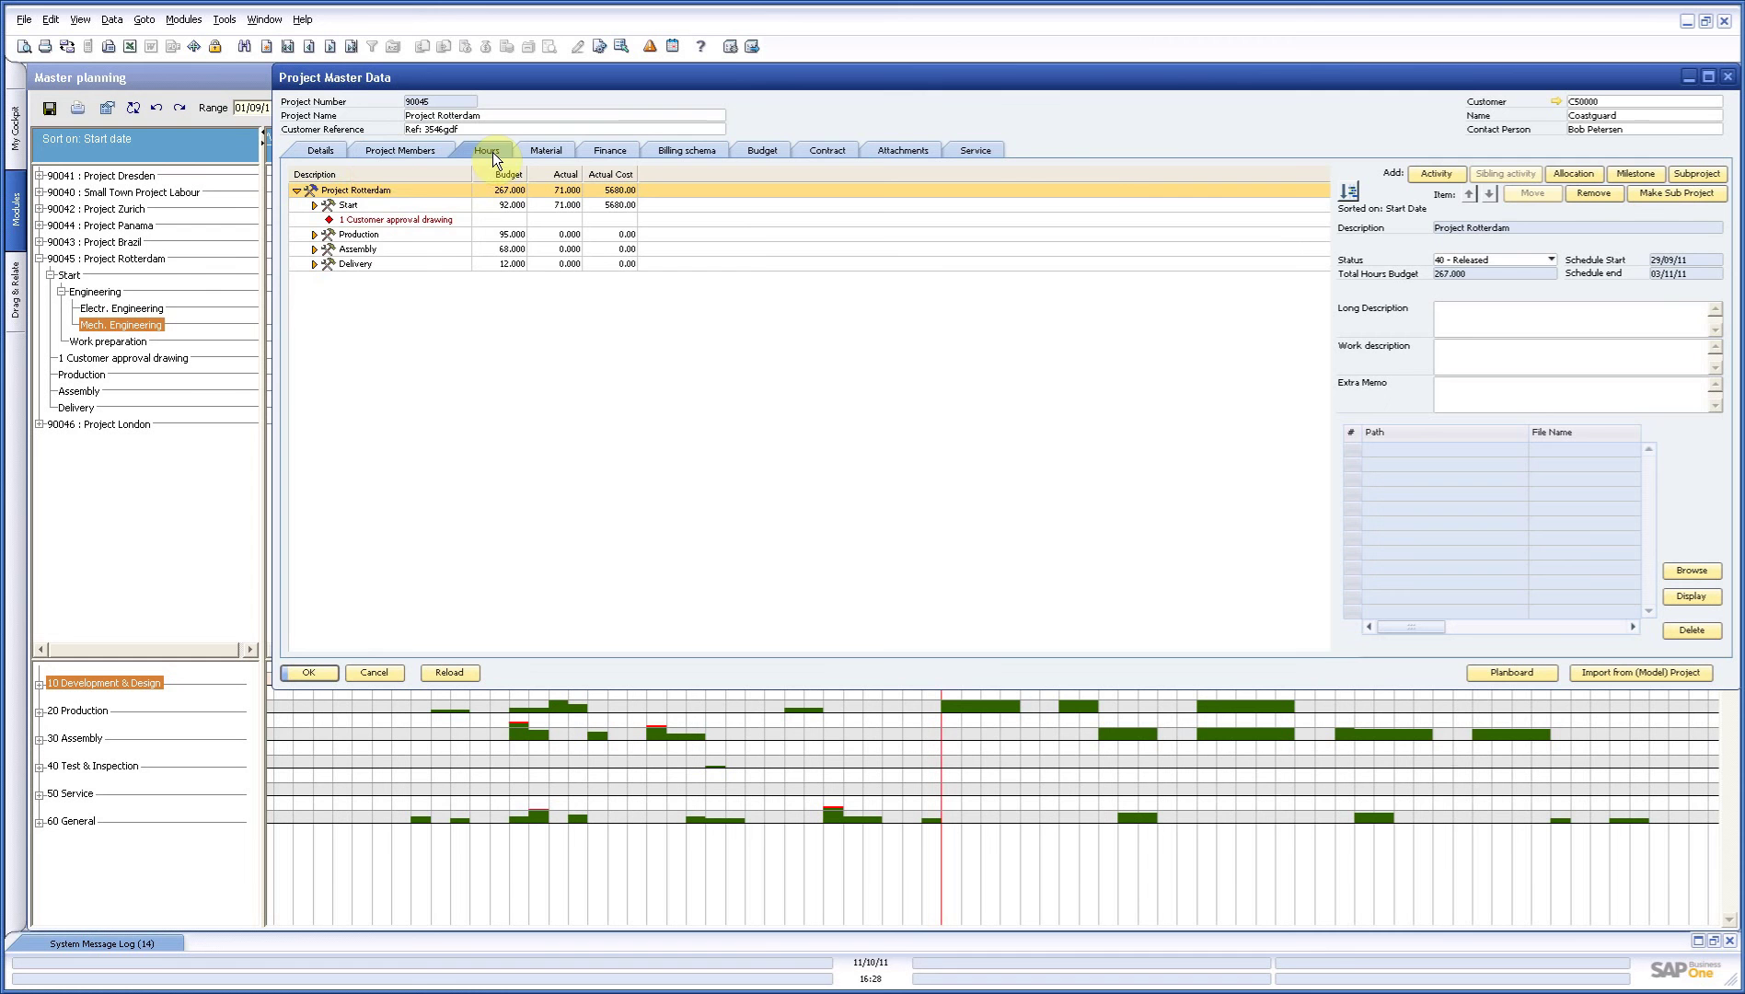
pyautogui.click(360, 189)
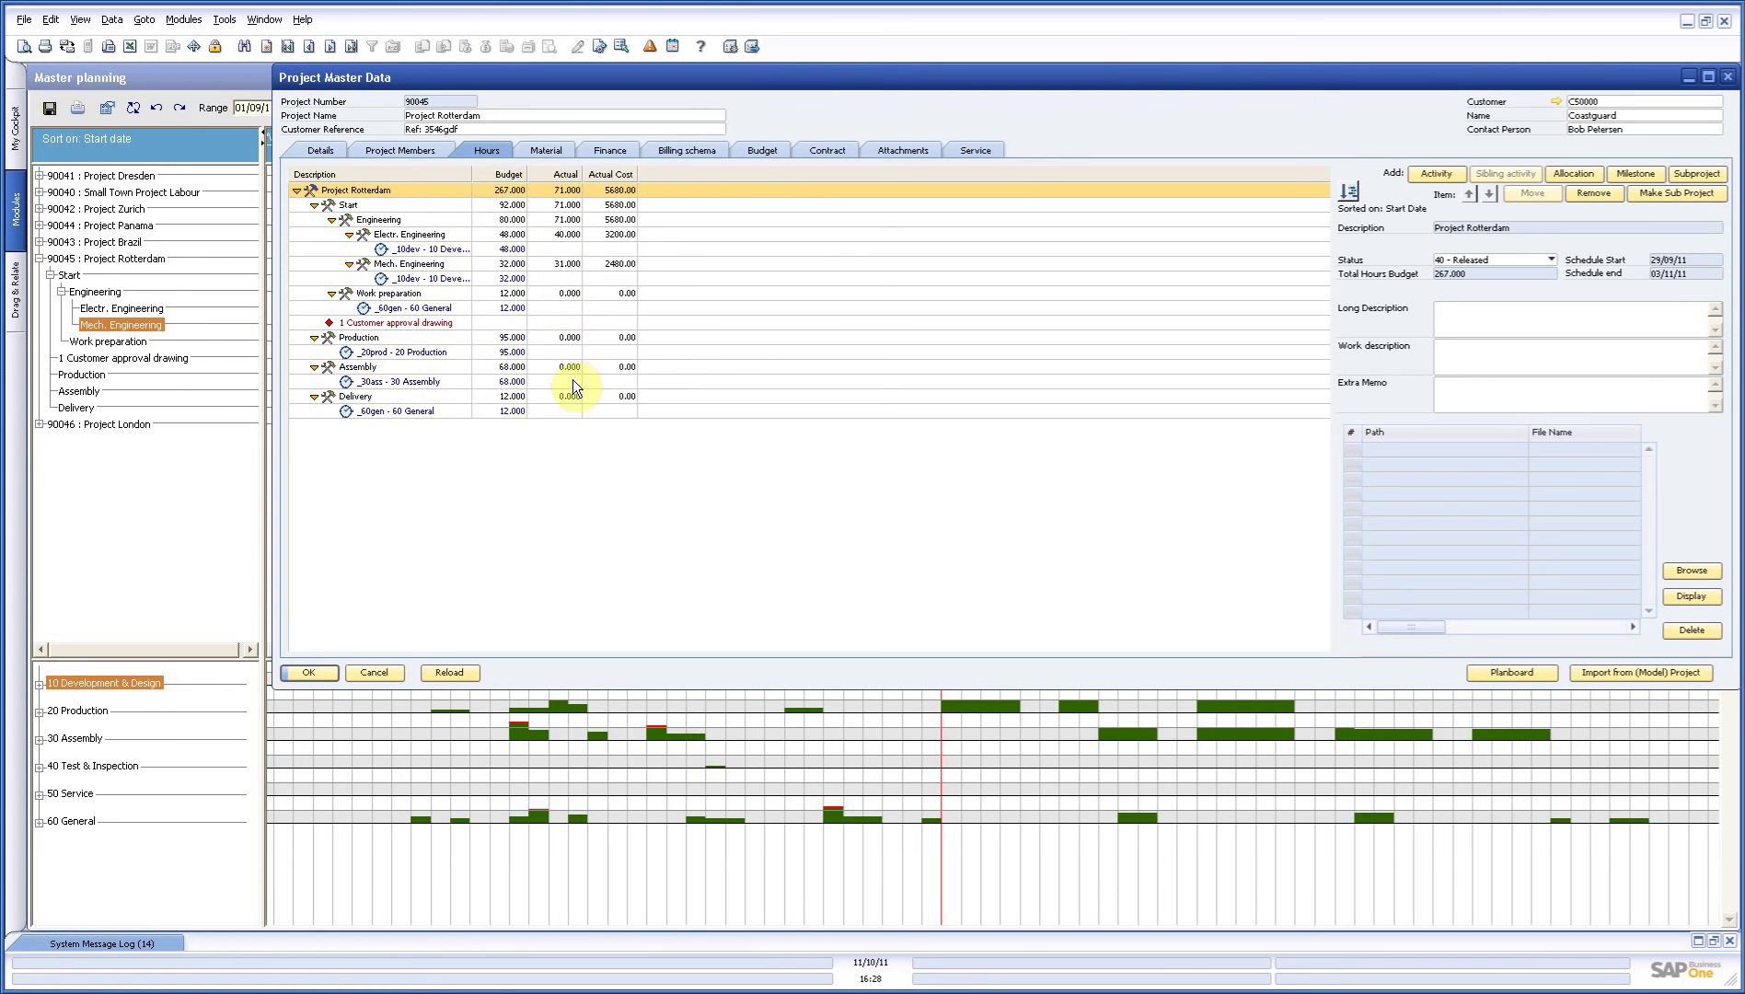
# Step: Review Project Rotterdam's budget-versus-actual table, then cancel out of the project master data
pyautogui.click(756, 148)
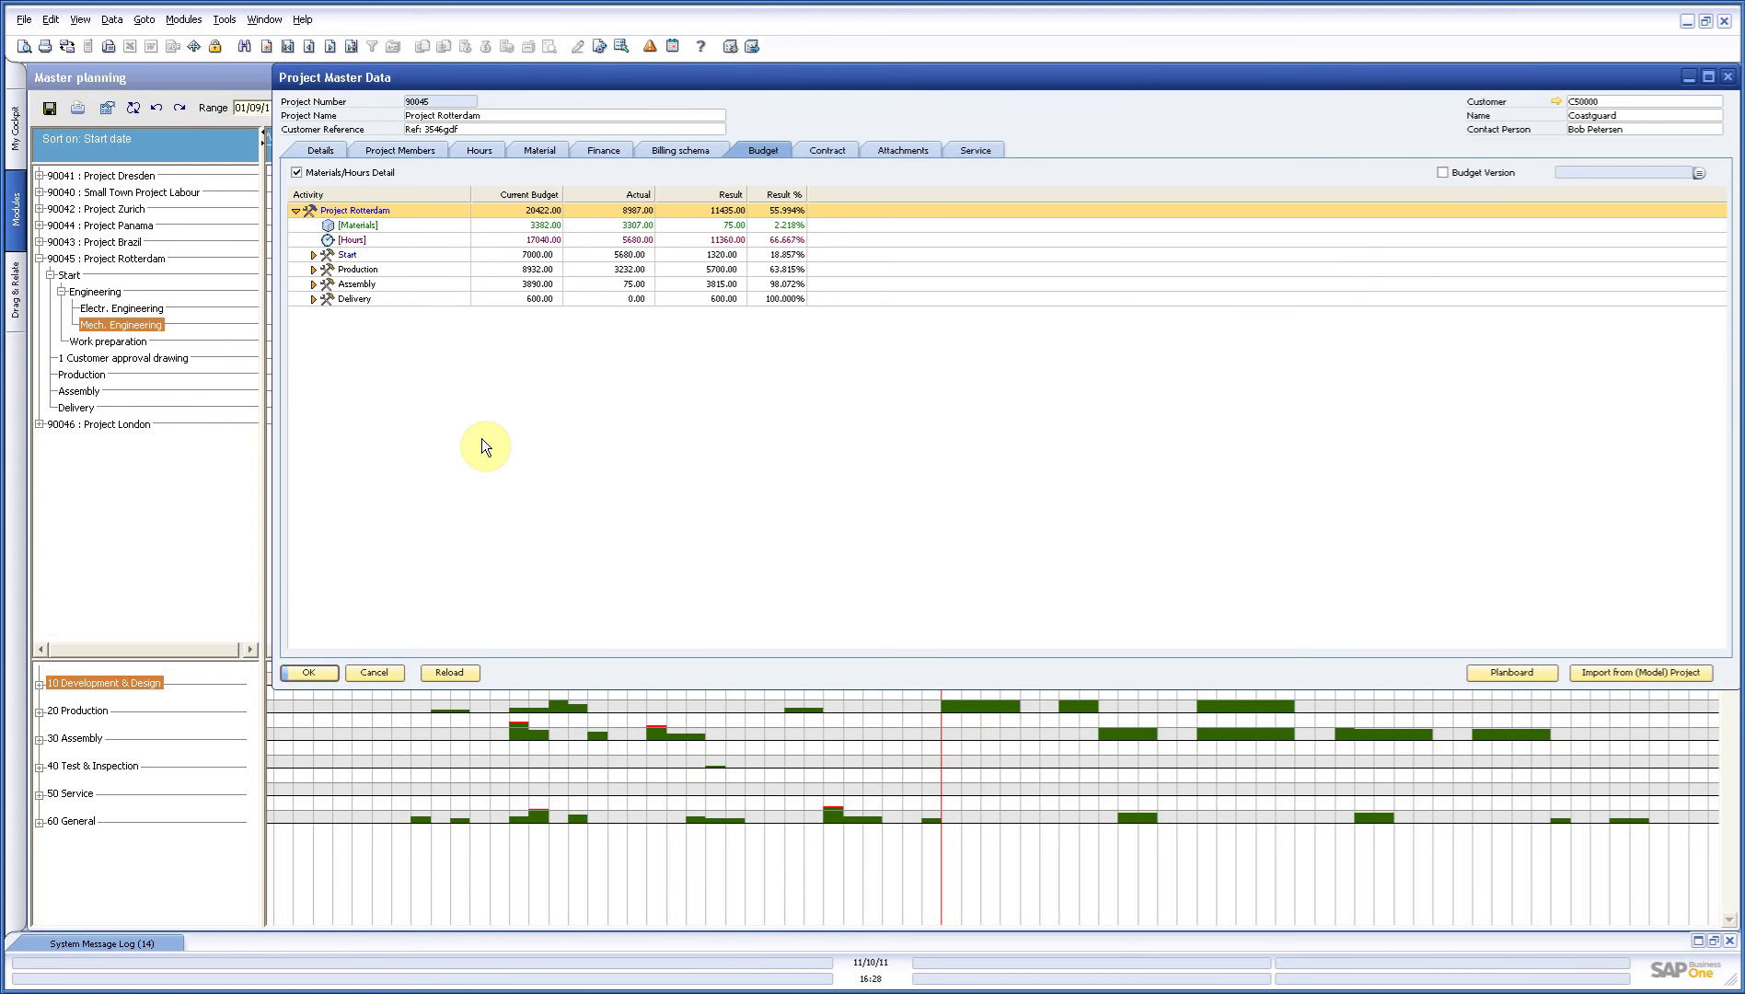
pyautogui.click(382, 673)
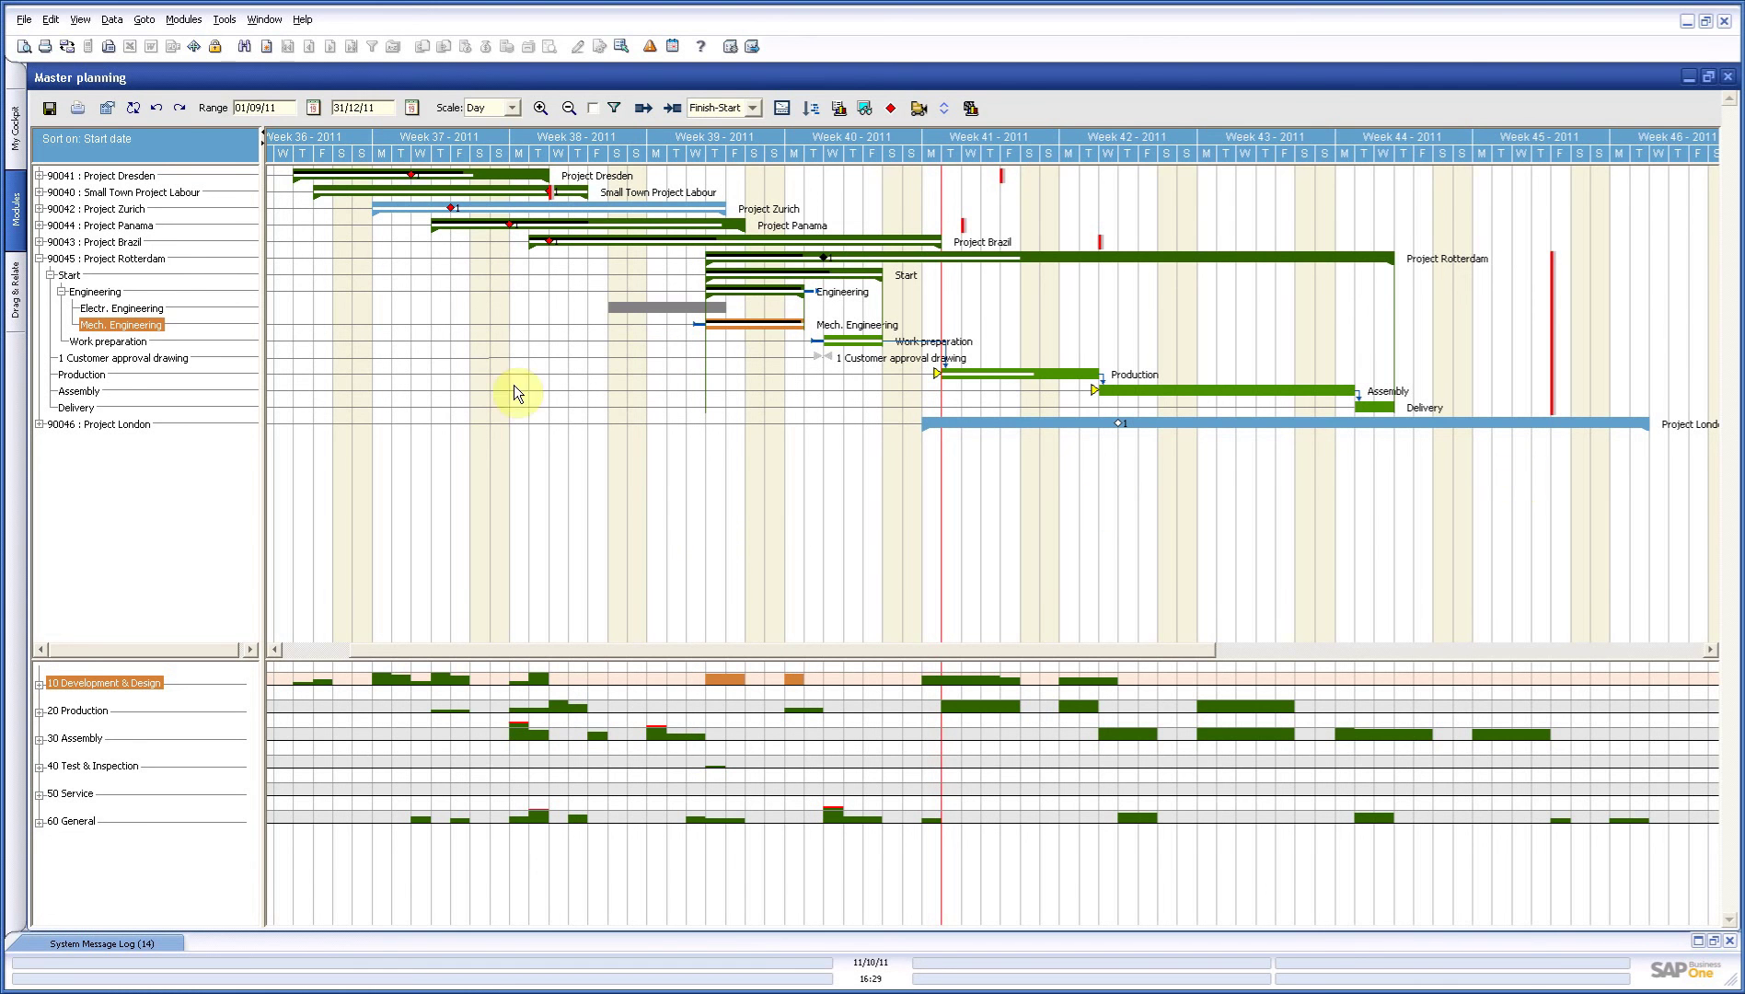
# Step: Save and close Master planning, then open Department planning maximized to fill the workspace
pyautogui.click(51, 109)
pyautogui.click(887, 542)
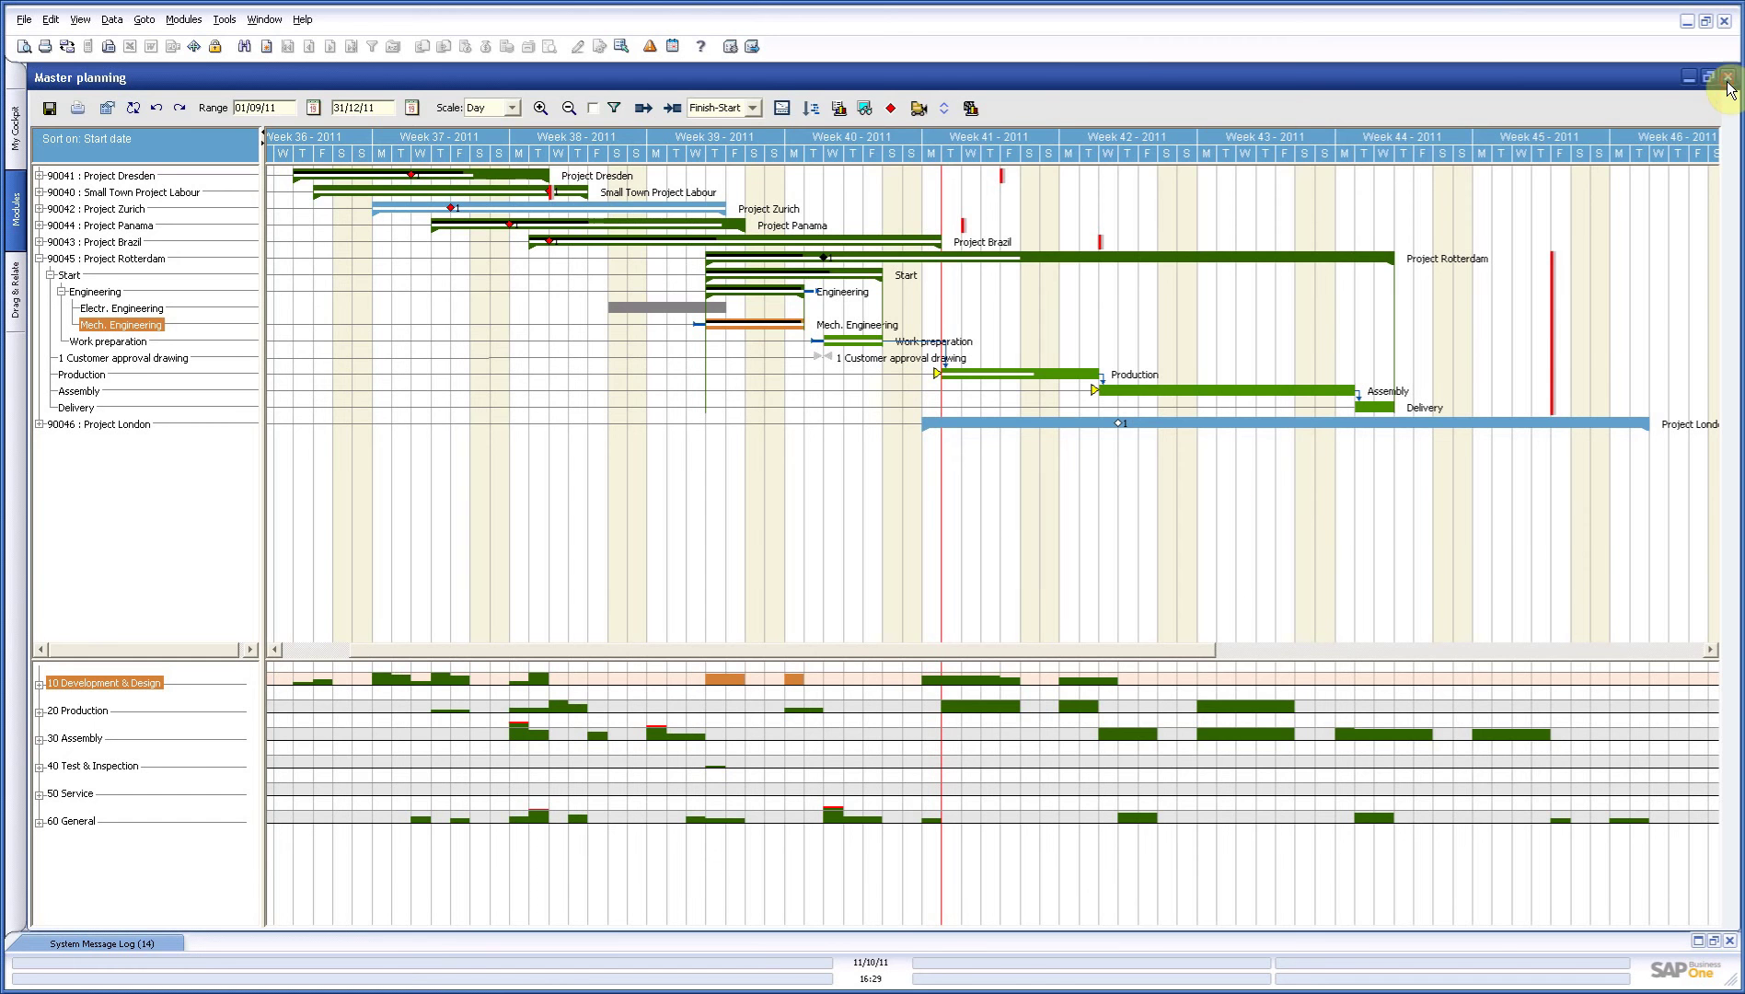
pyautogui.click(1728, 79)
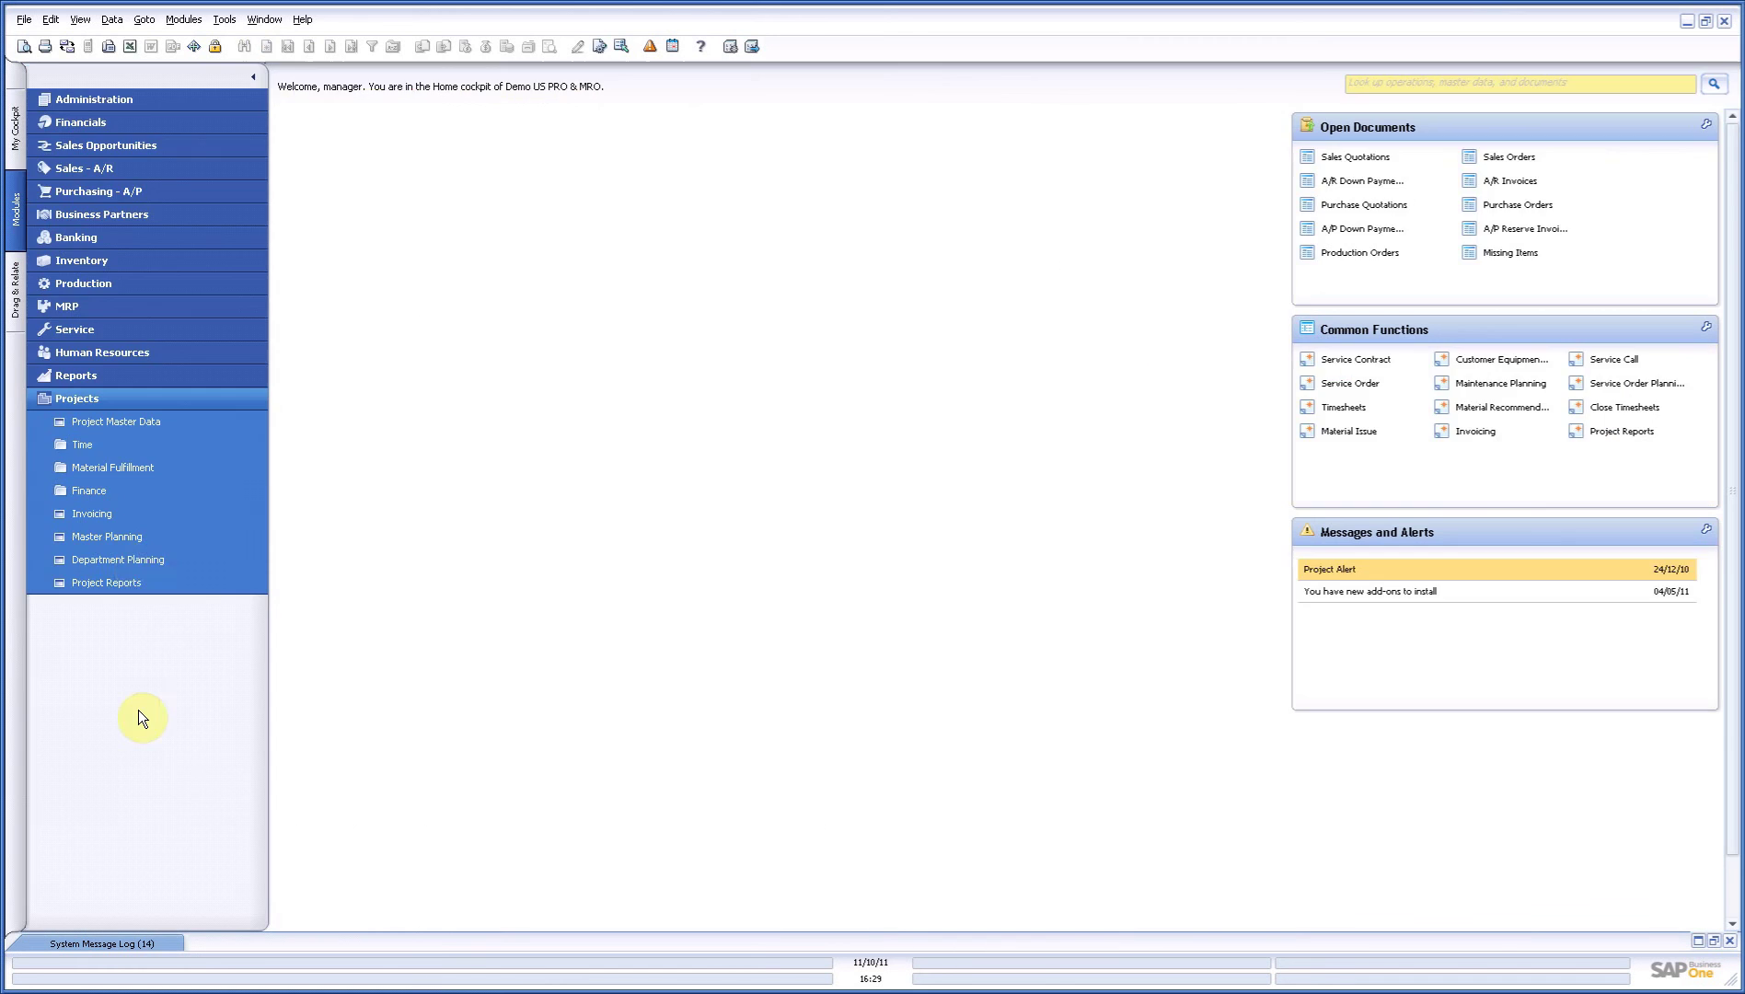
pyautogui.click(136, 559)
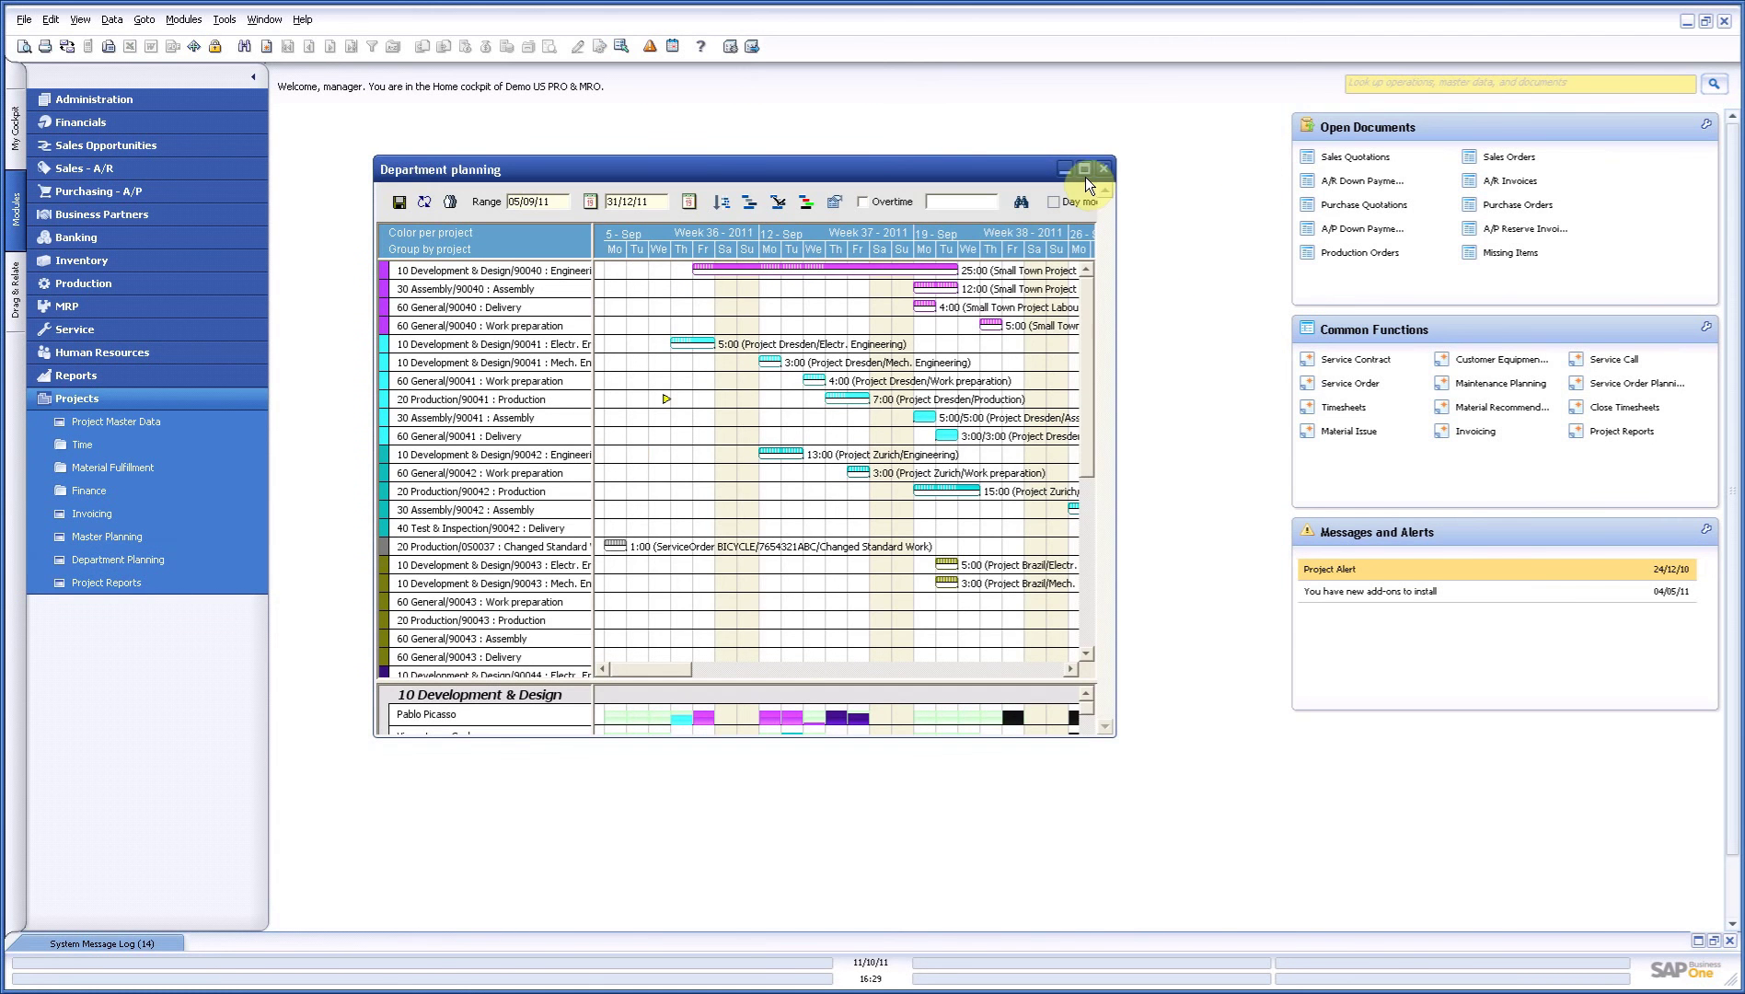
pyautogui.click(1085, 169)
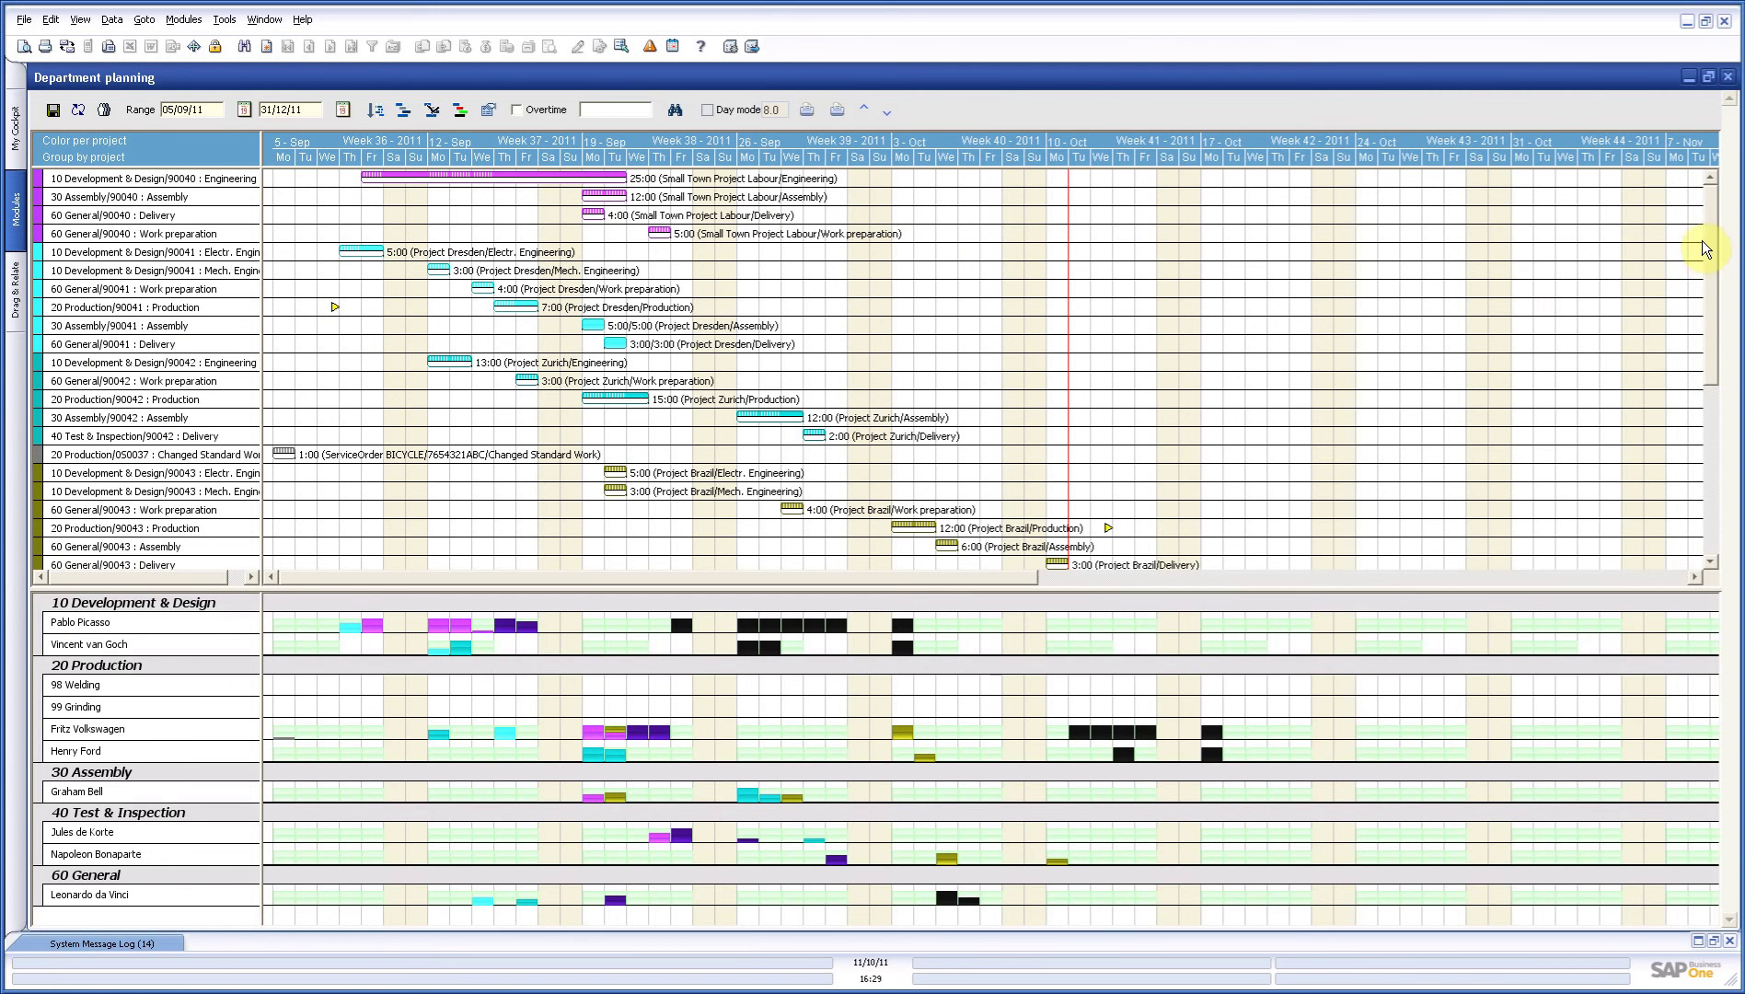
# Step: Scroll down to the Panama, Rotterdam and London rows and read the Rotterdam and Brazil booking details
pyautogui.moveTo(1705, 242); pyautogui.dragTo(1368, 572)
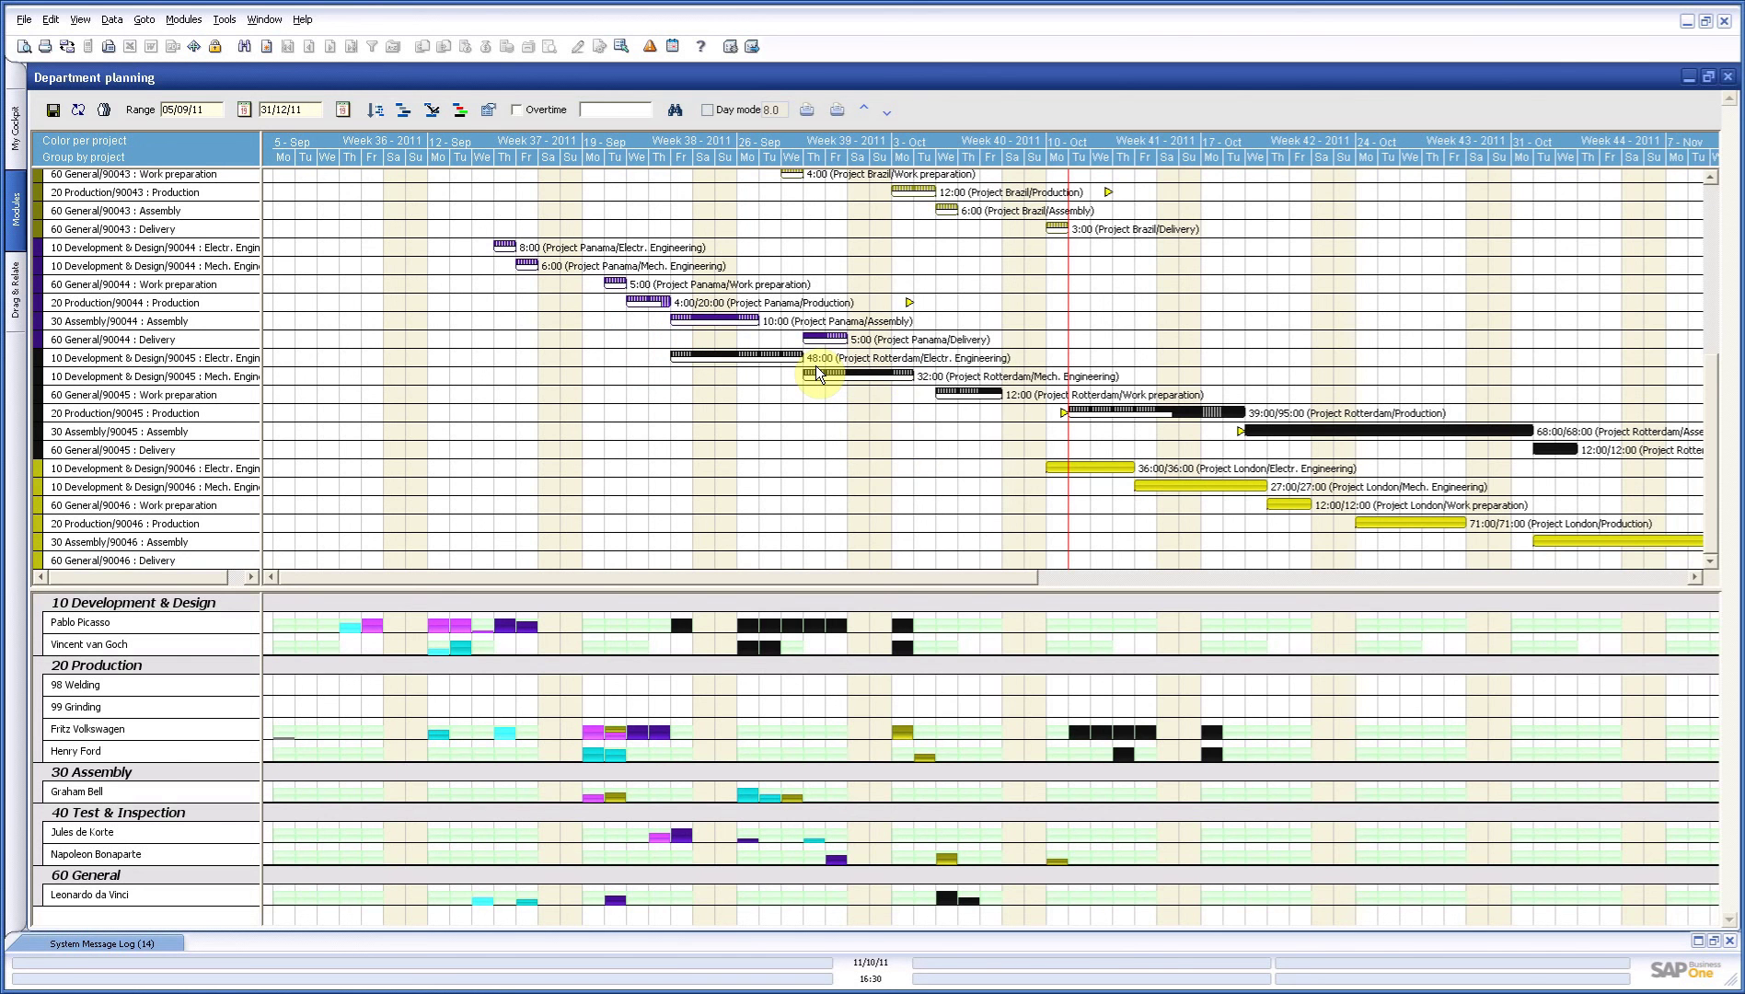
pyautogui.moveTo(843, 374)
pyautogui.moveTo(927, 758)
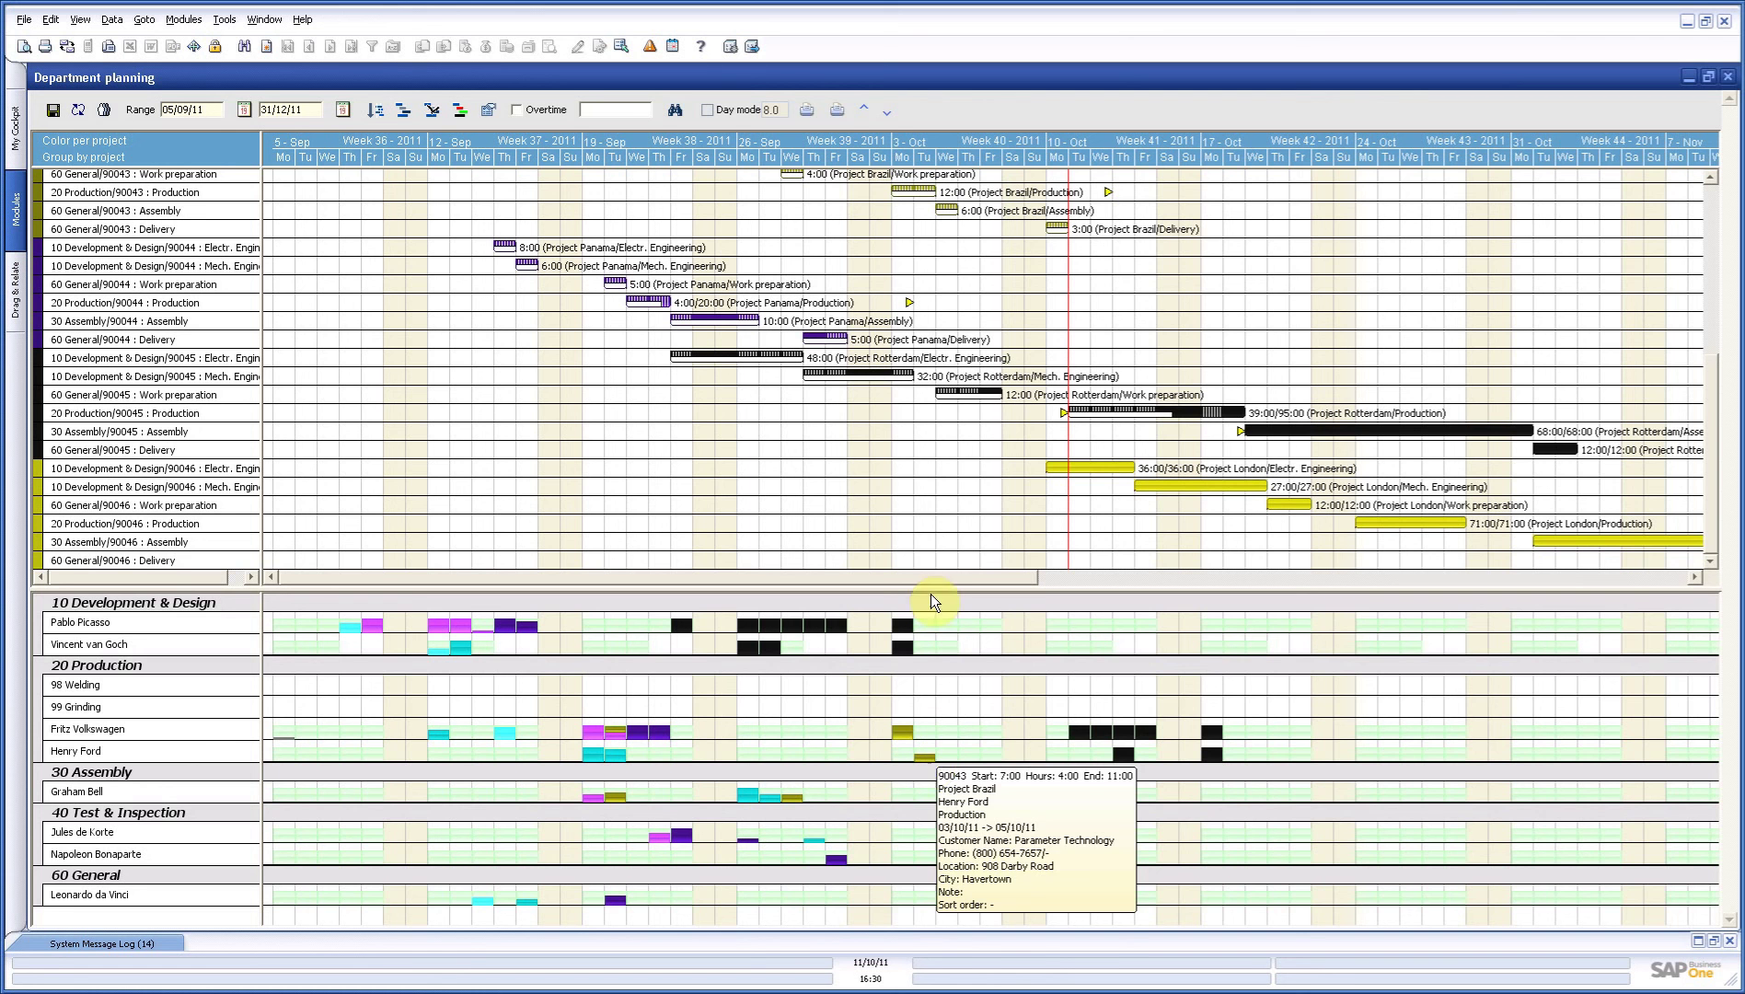
# Step: Assign London's Electr. Engineering hours to the first and second Development & Design employees
pyautogui.click(1087, 467)
pyautogui.moveTo(1088, 468); pyautogui.dragTo(1079, 629)
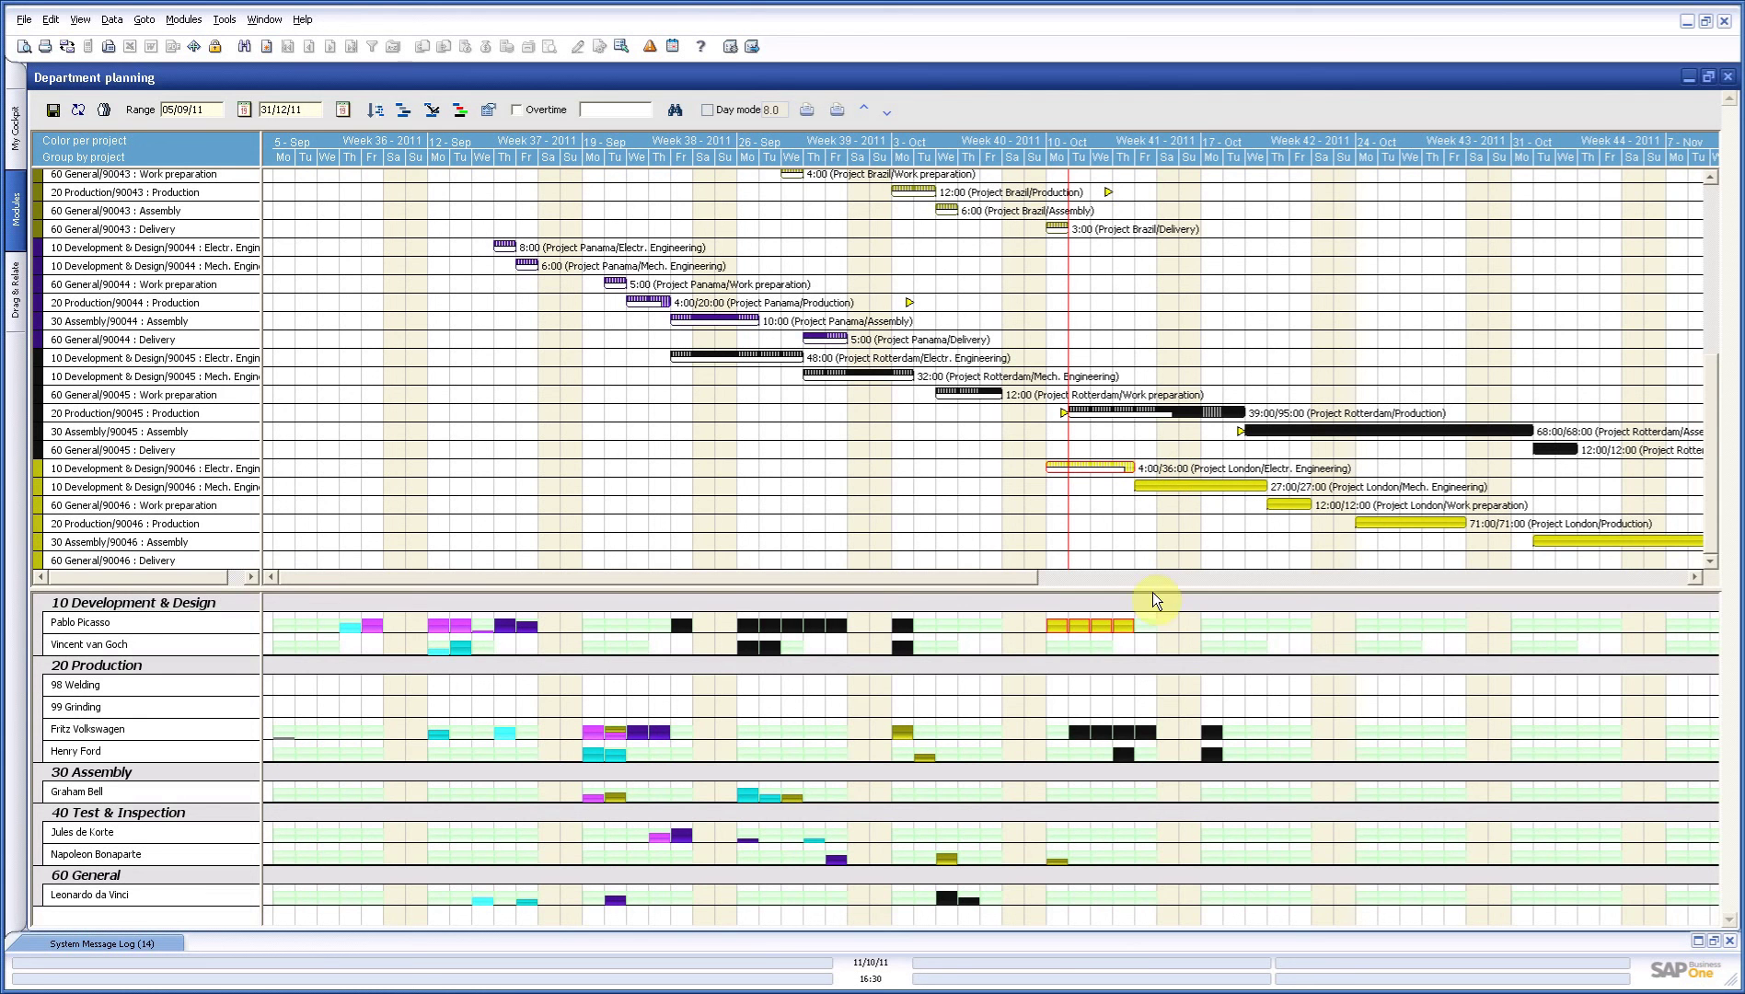
pyautogui.moveTo(1129, 469)
pyautogui.click(1128, 467)
pyautogui.moveTo(1106, 648); pyautogui.dragTo(1100, 652)
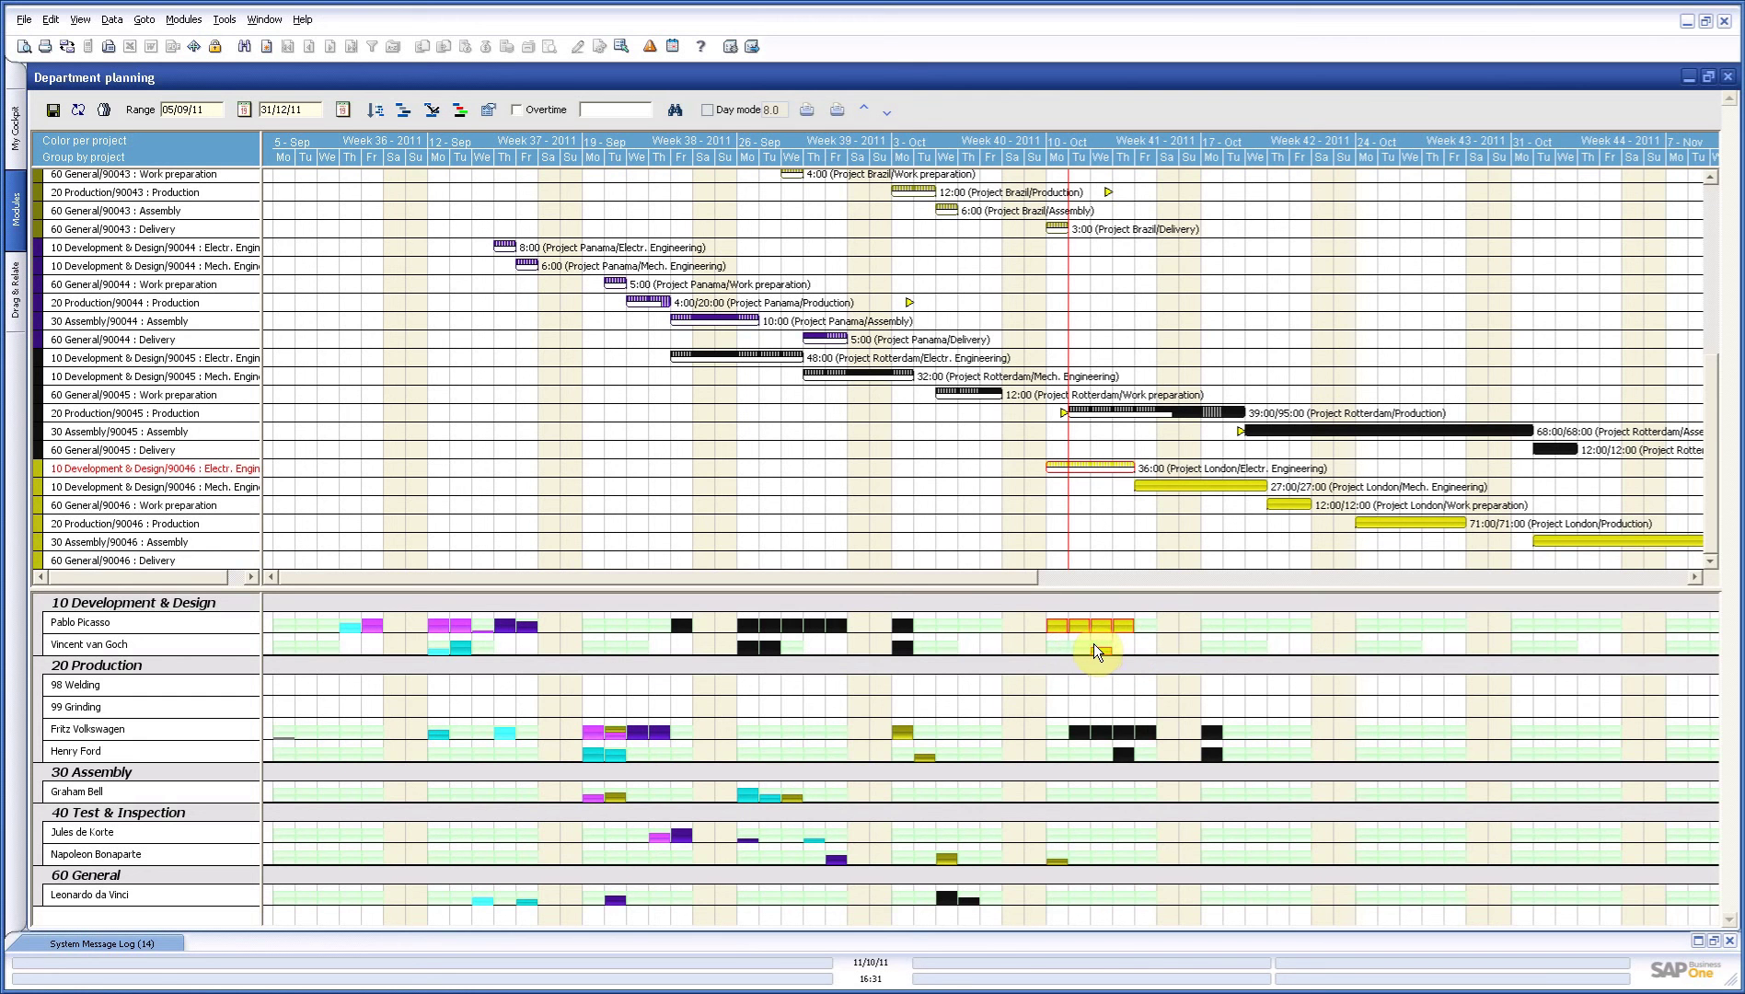
pyautogui.moveTo(114, 645)
# Step: Expand the employee rows to reveal each Development & Design employee's hourly bookings
pyautogui.moveTo(1109, 659)
pyautogui.moveTo(201, 631)
pyautogui.moveTo(233, 633); pyautogui.dragTo(231, 840)
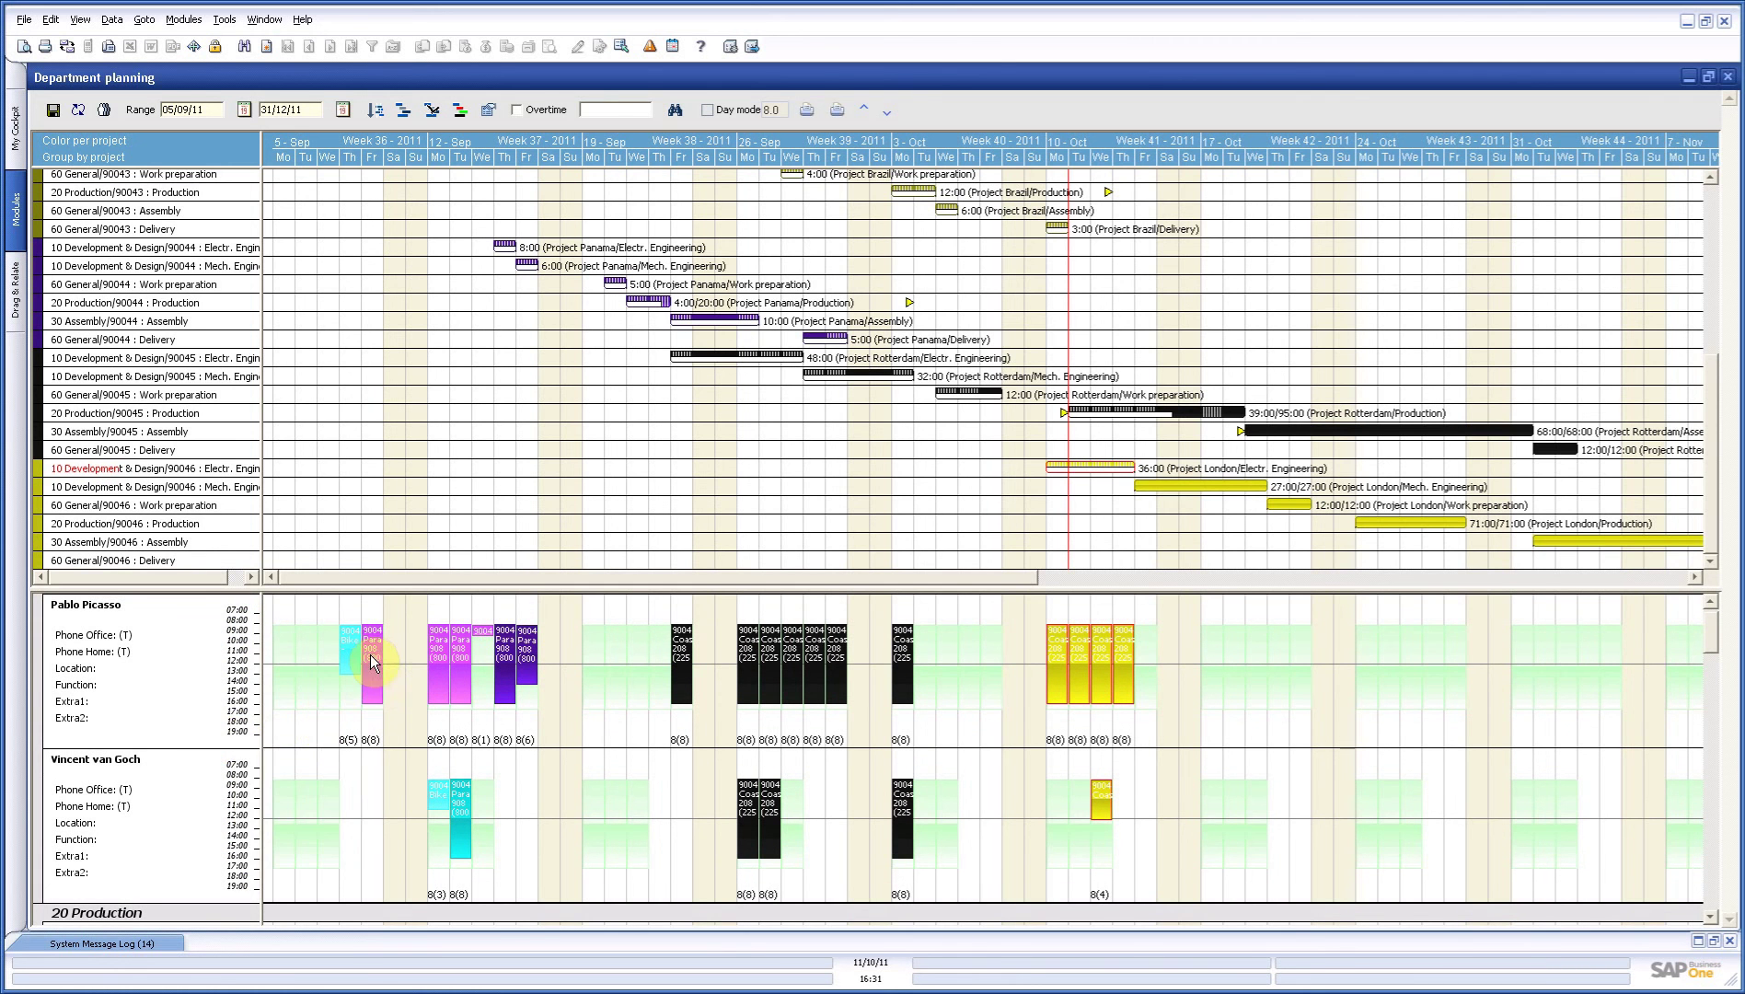
pyautogui.moveTo(369, 653)
pyautogui.moveTo(530, 657)
# Step: Save the department schedule, close Department planning, and collapse the Projects module list
pyautogui.click(53, 110)
pyautogui.click(876, 536)
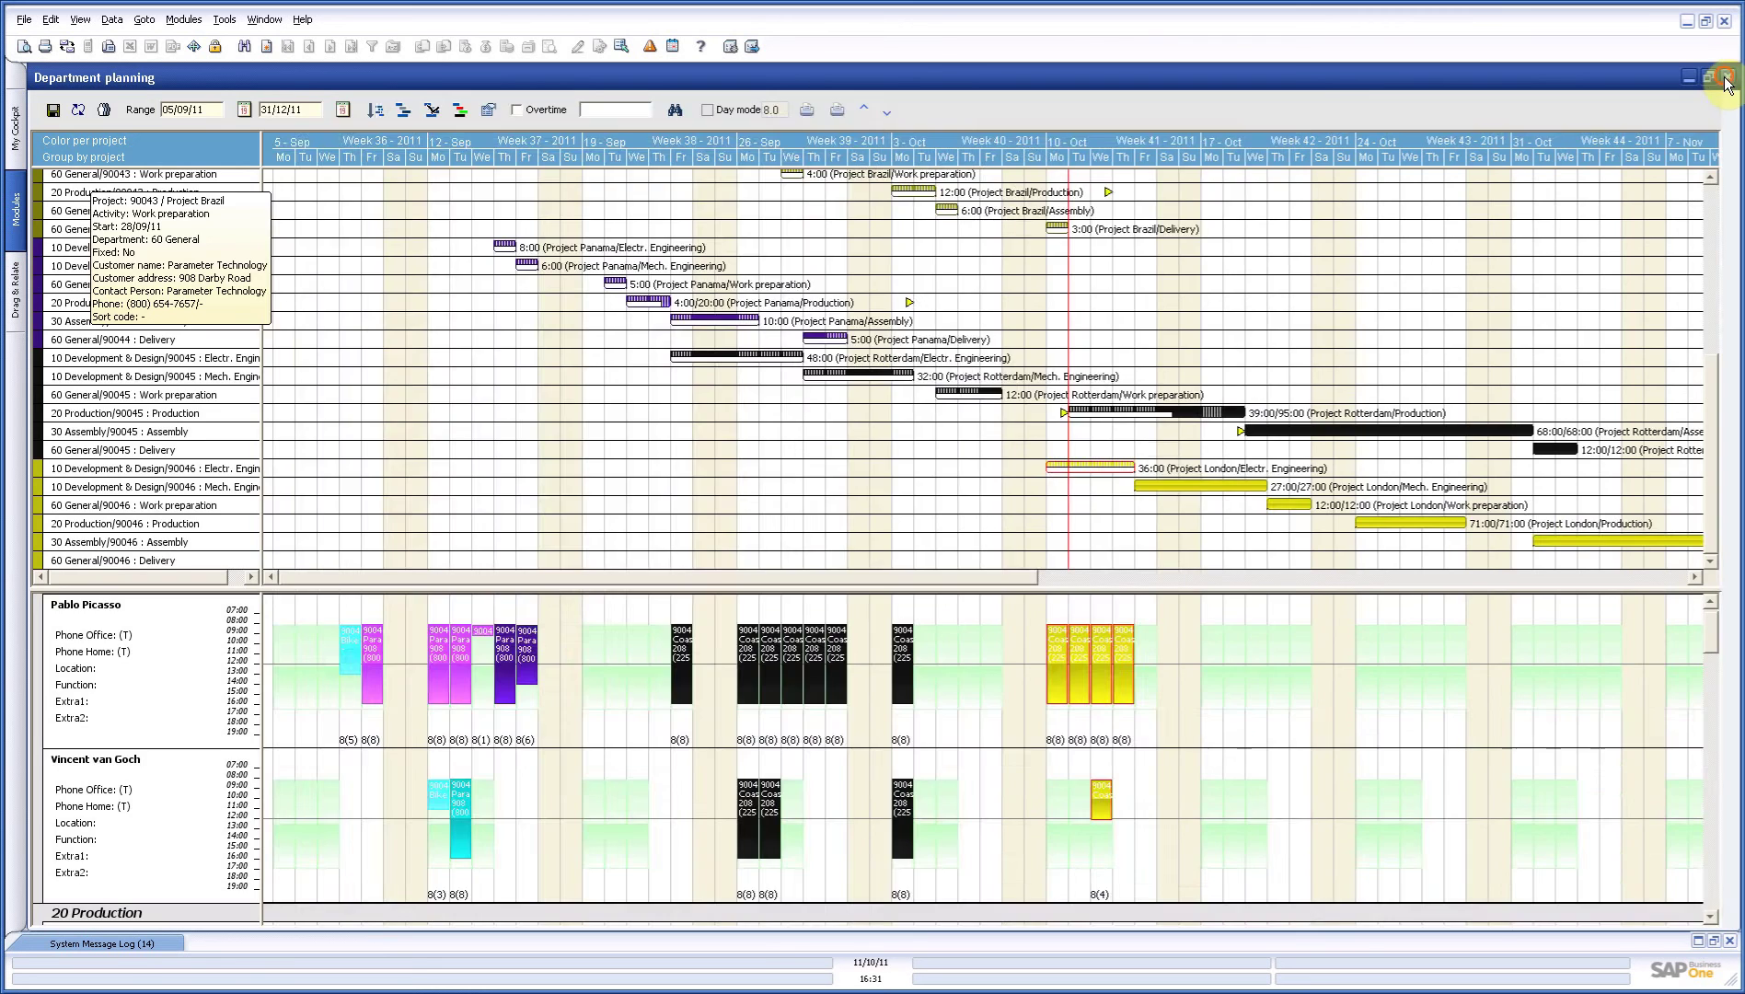
pyautogui.click(1726, 80)
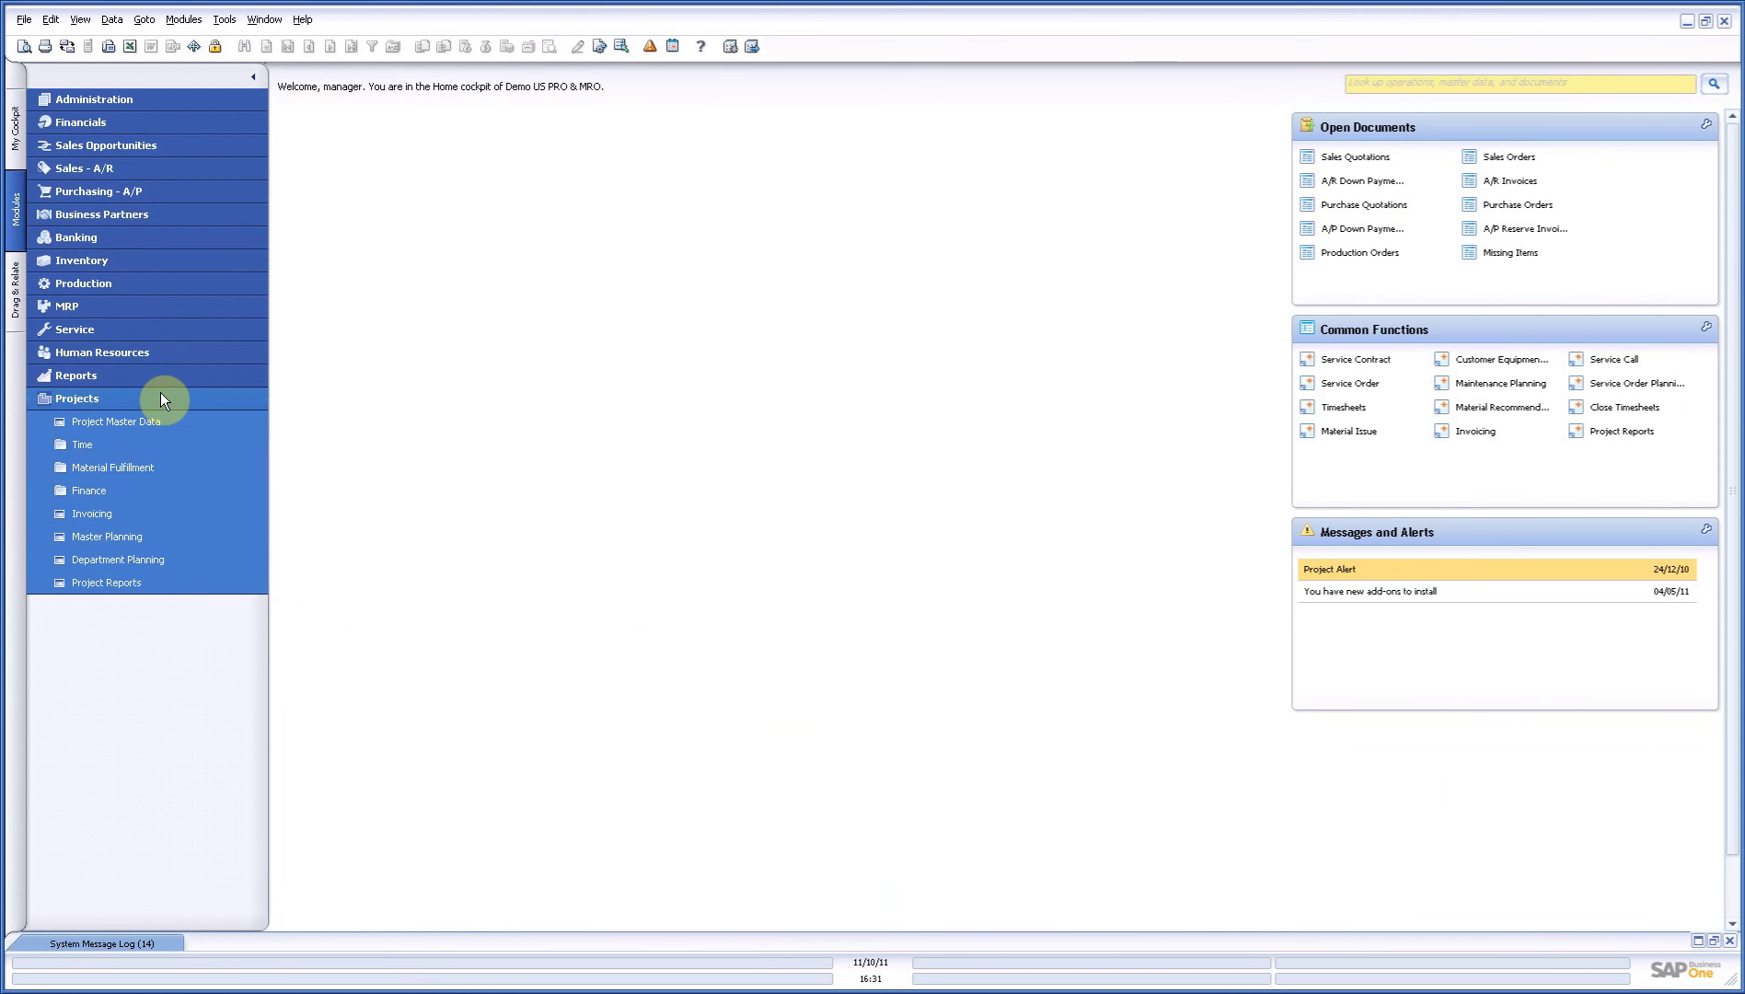
pyautogui.click(161, 395)
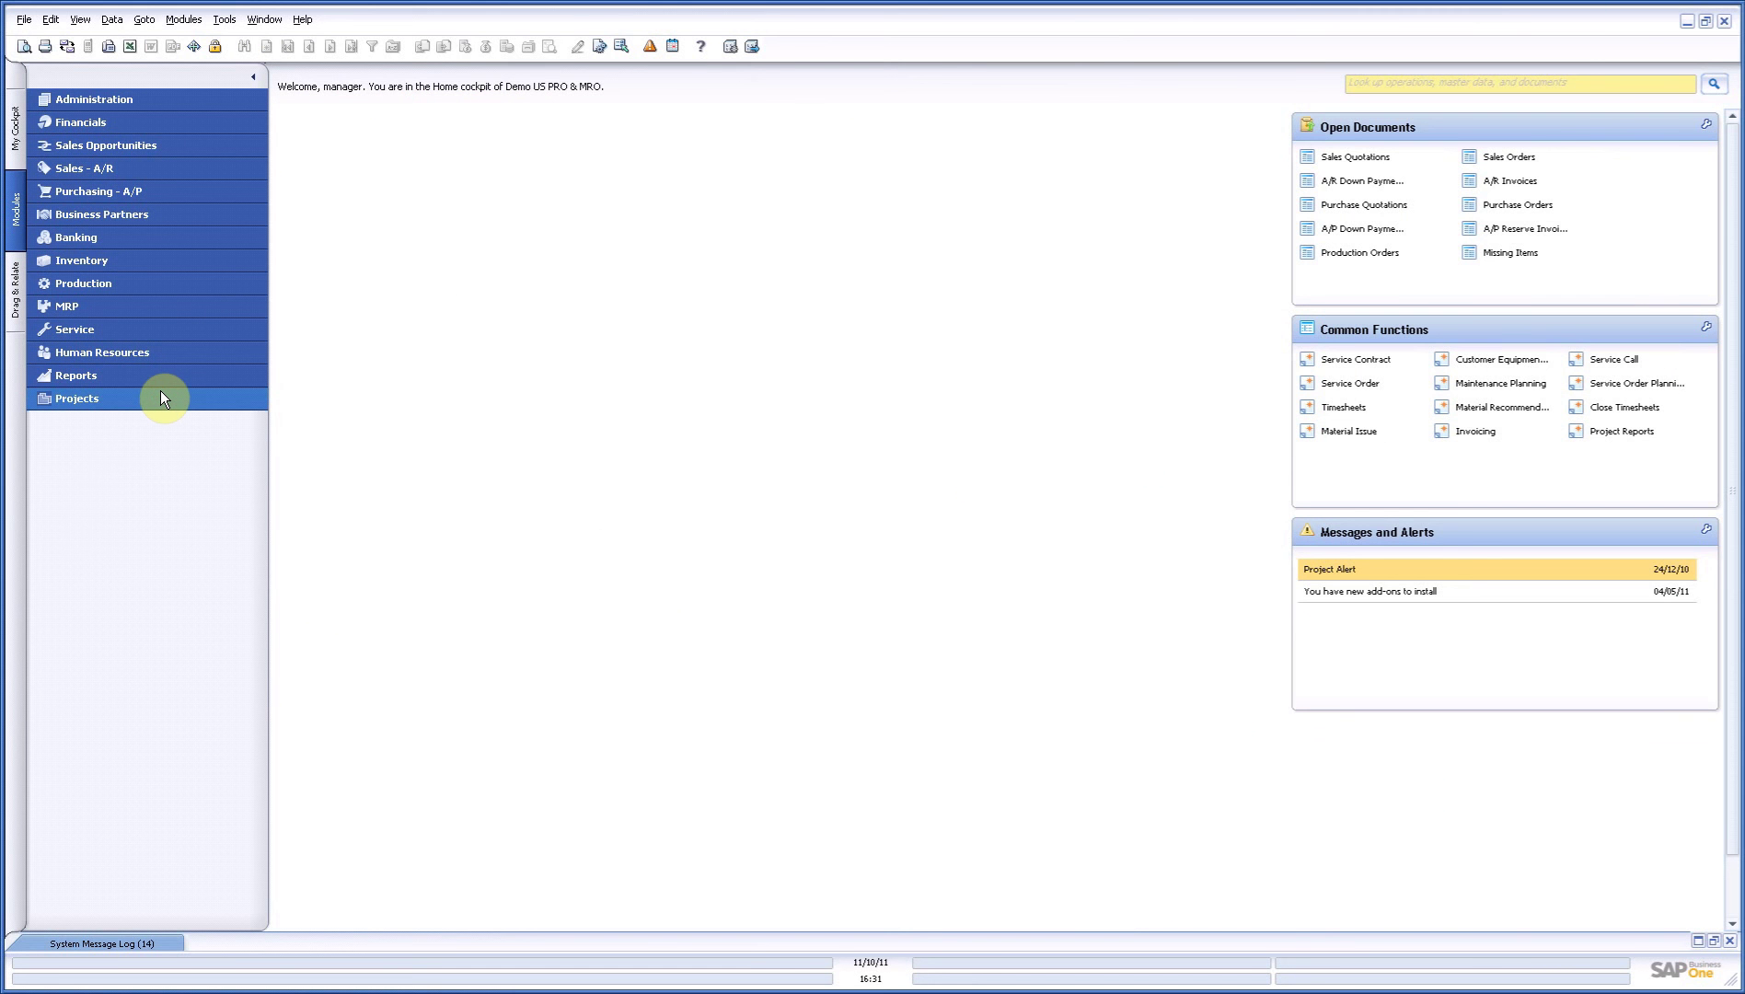